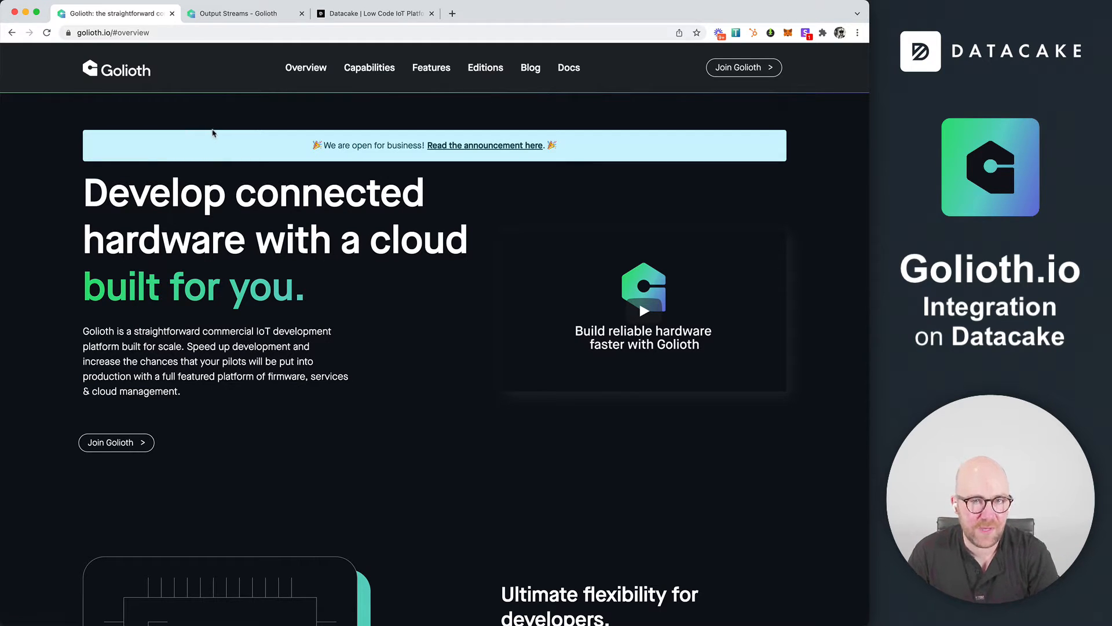
# Open the device list in the Golioth console to review the project's ESP32 devices
pyautogui.click(242, 16)
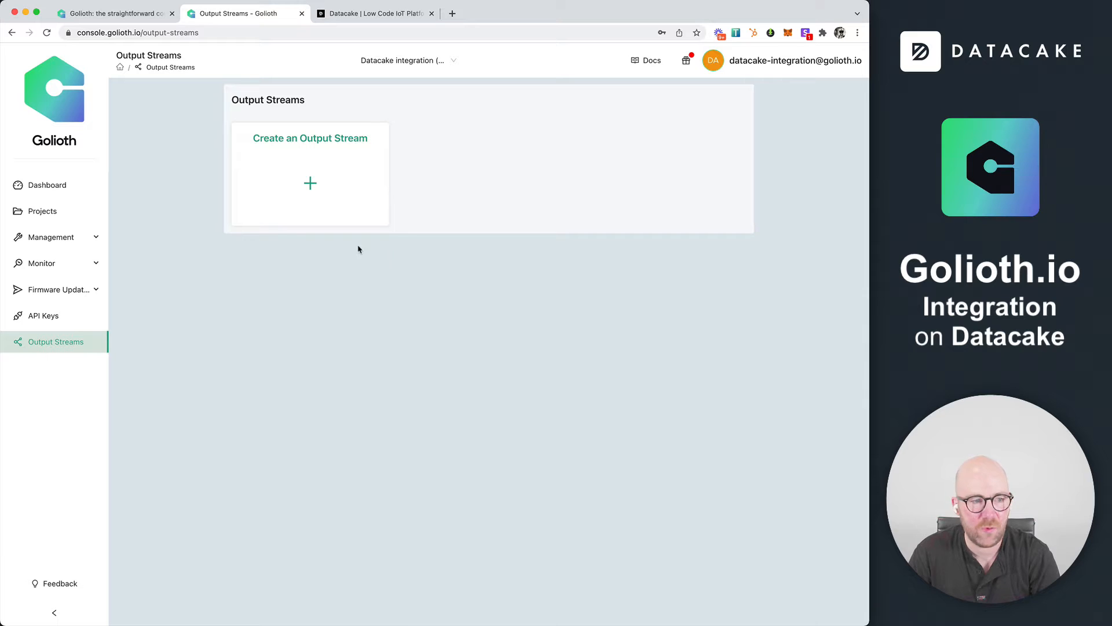
pyautogui.click(51, 240)
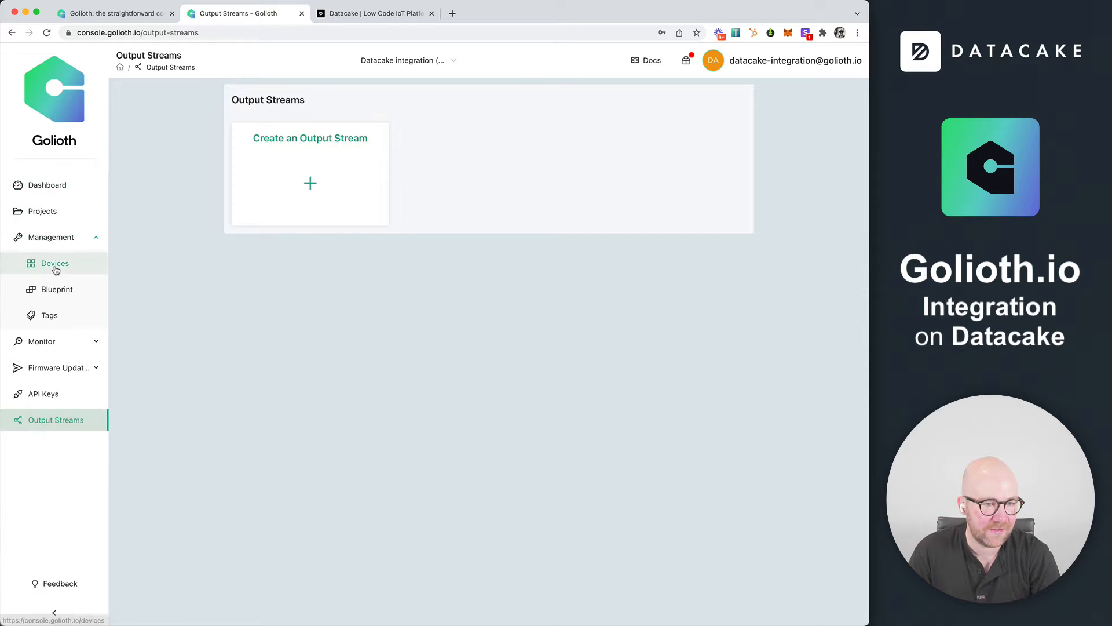
pyautogui.click(56, 266)
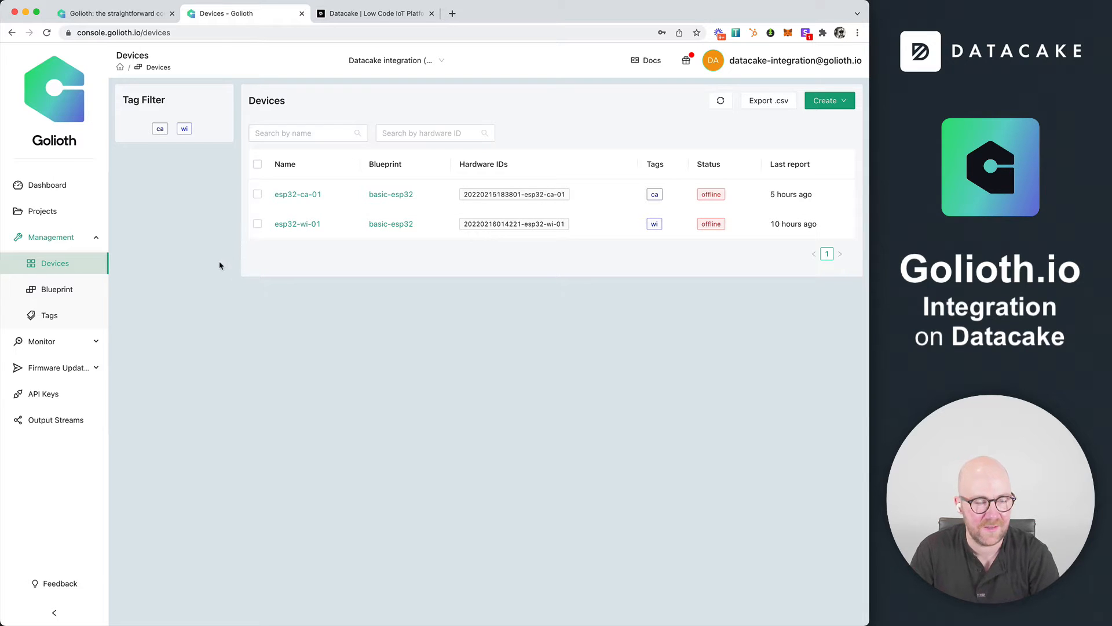
# Switch to Datacake and register an account with full name, e-mail, password and workspace Golioth Integration Example, accepting the terms and saving the login
pyautogui.click(385, 16)
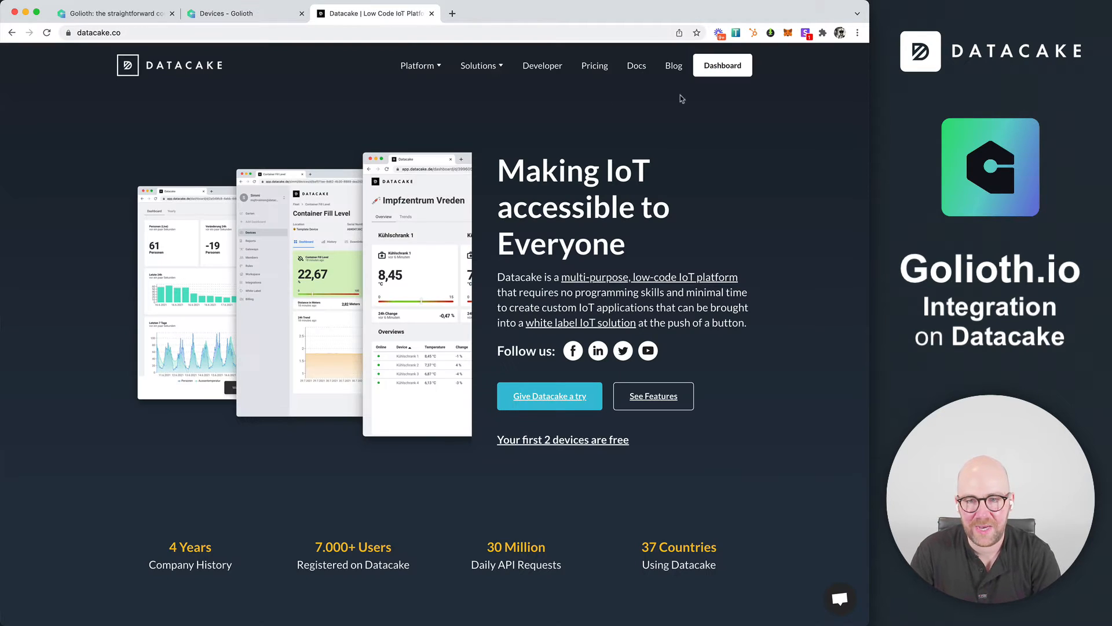
pyautogui.click(731, 74)
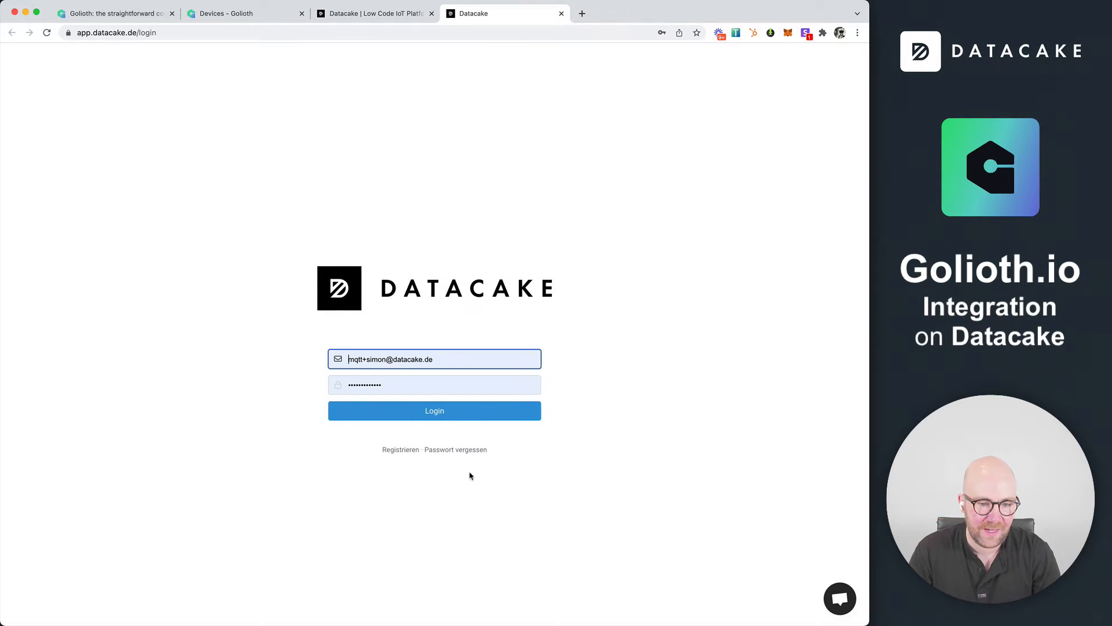
pyautogui.click(399, 452)
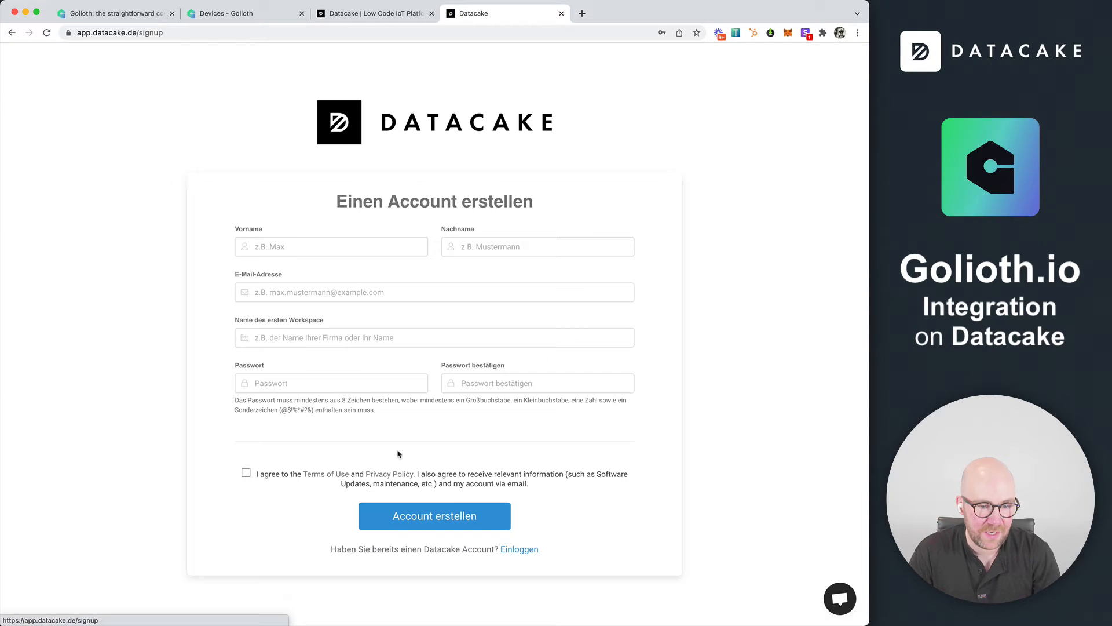
pyautogui.click(312, 251)
pyautogui.write('Simon')
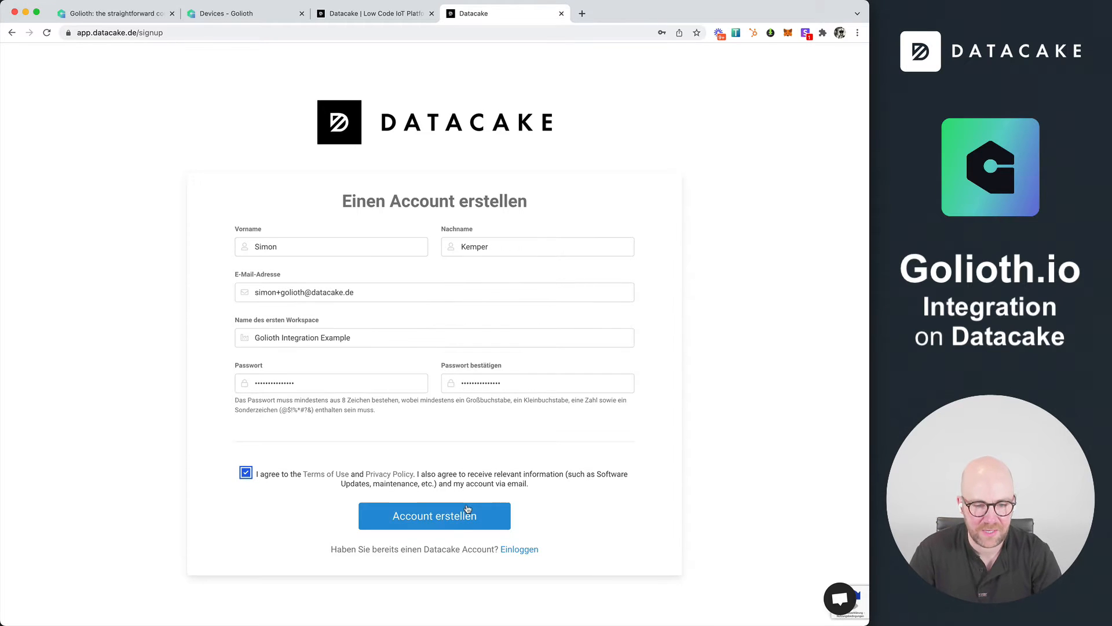
pyautogui.click(461, 524)
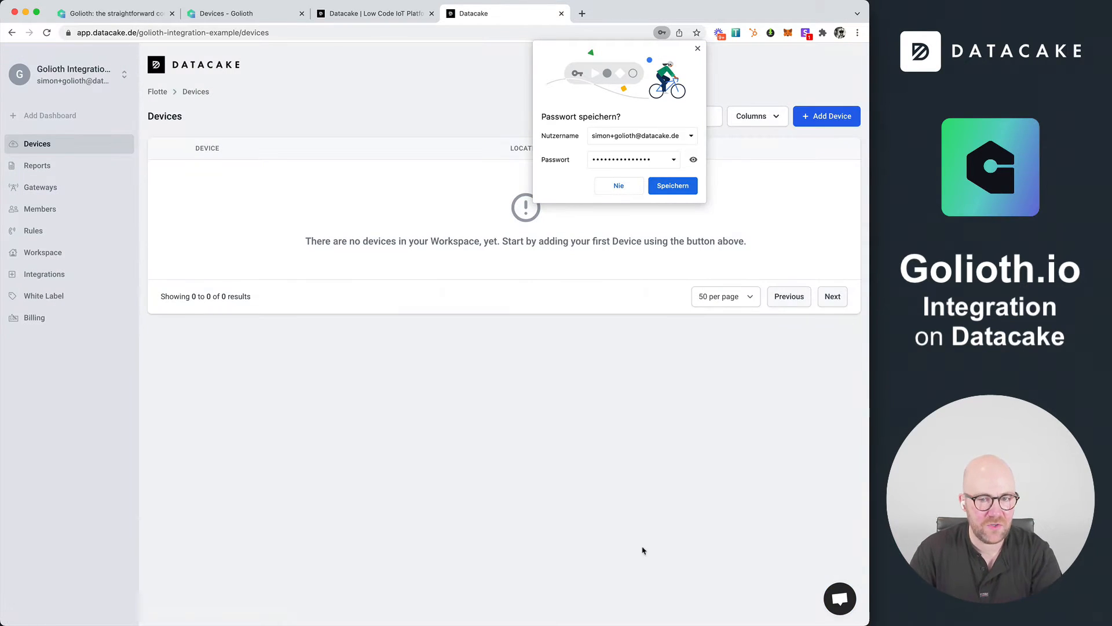
pyautogui.click(674, 186)
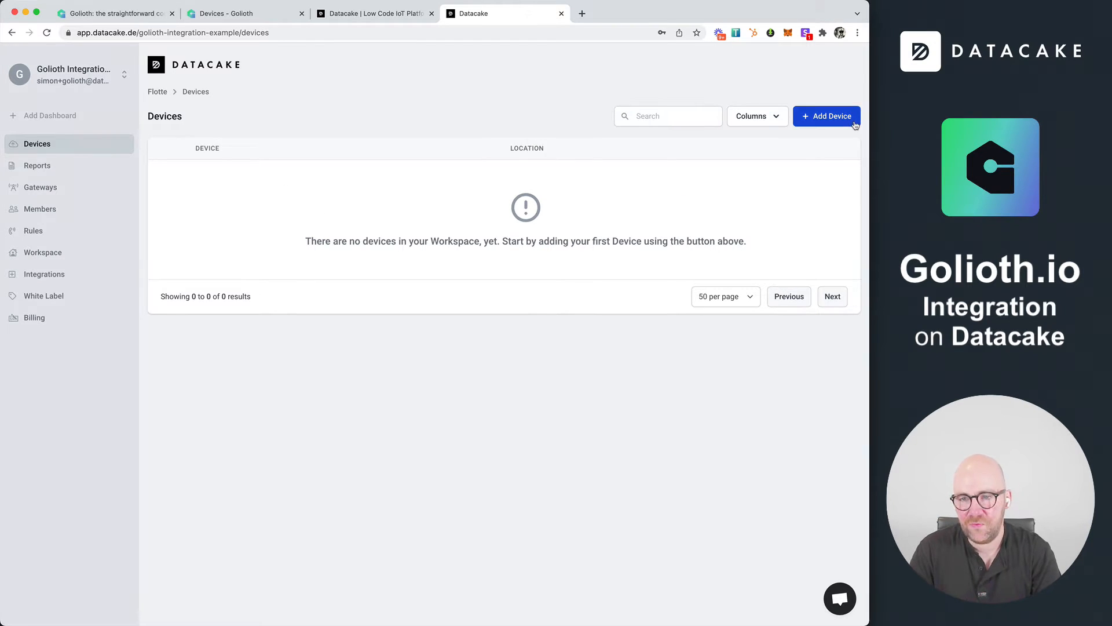
# Start adding an API device based on a new empty product named Golioth ESP32 Product
pyautogui.click(827, 116)
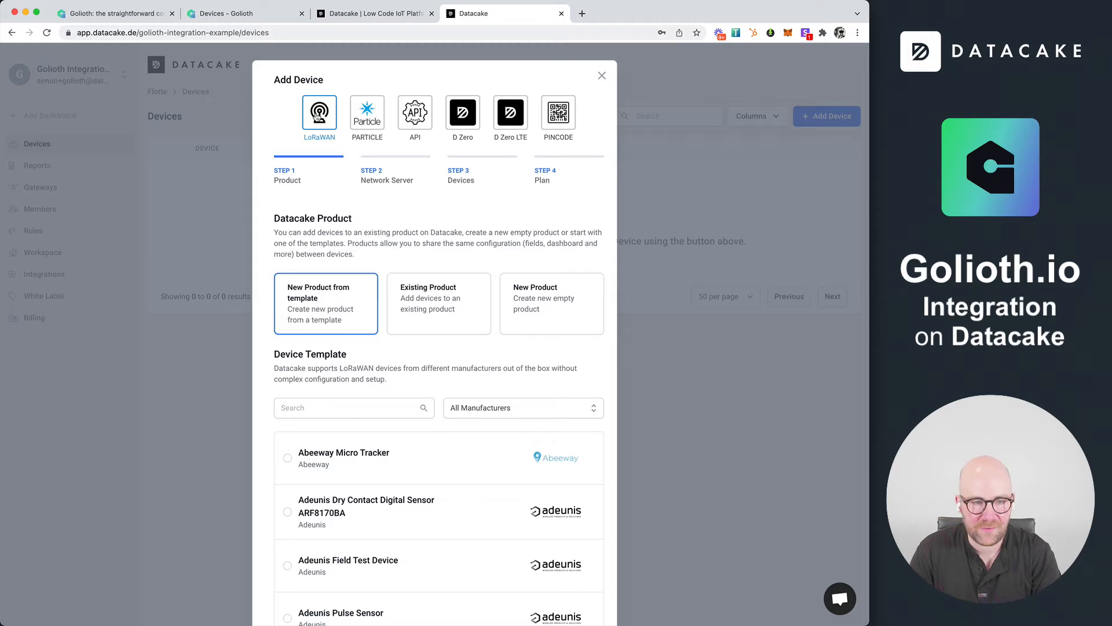
pyautogui.click(417, 116)
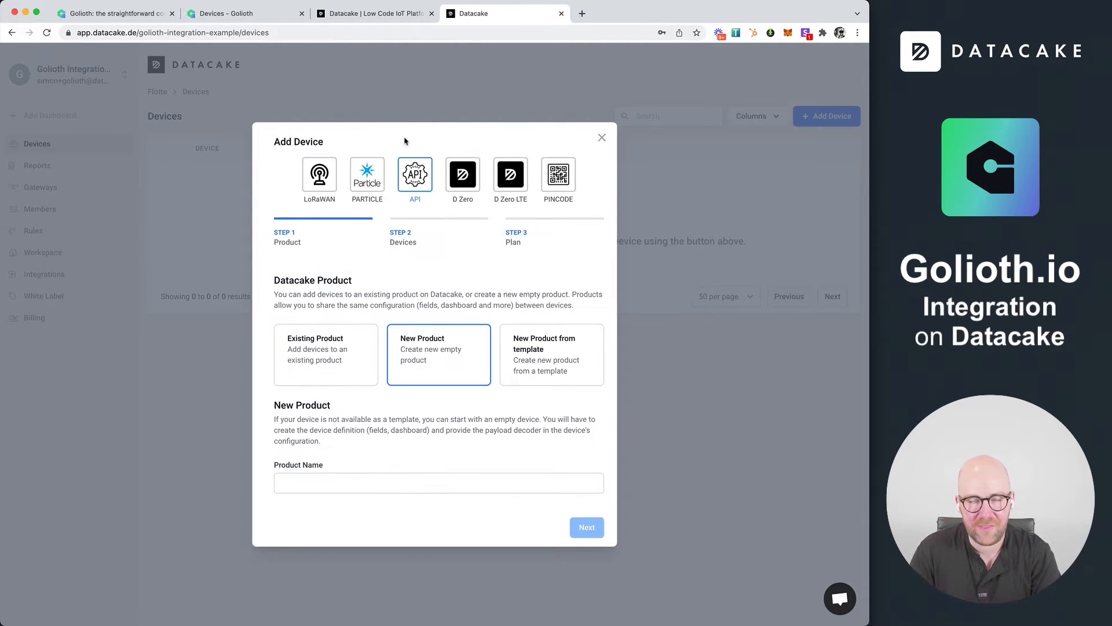
pyautogui.click(340, 481)
pyautogui.write('G')
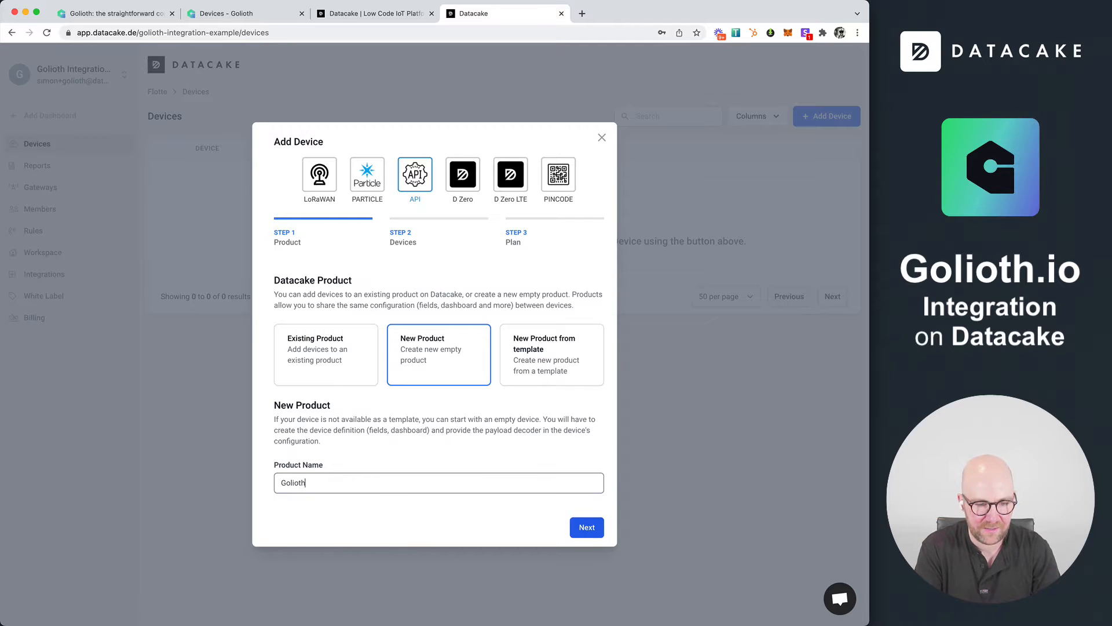
pyautogui.write('olioth')
pyautogui.press('Return')
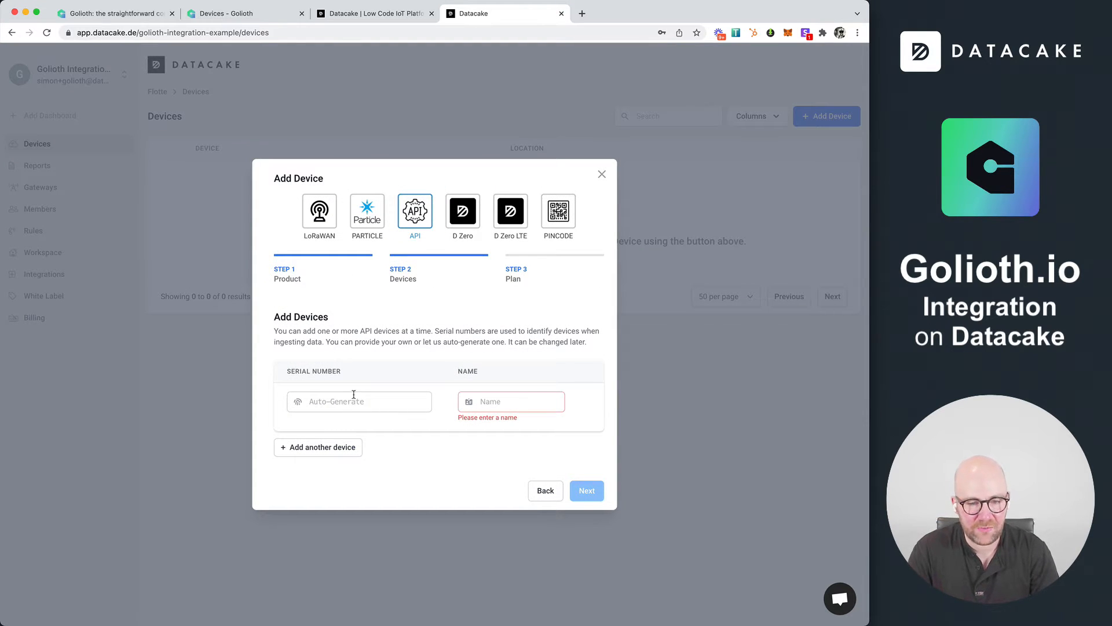
# Name the device ESP Golioth Device 01, leave its serial number auto-generated, and add it on the Free plan
pyautogui.click(507, 401)
pyautogui.write('ESP')
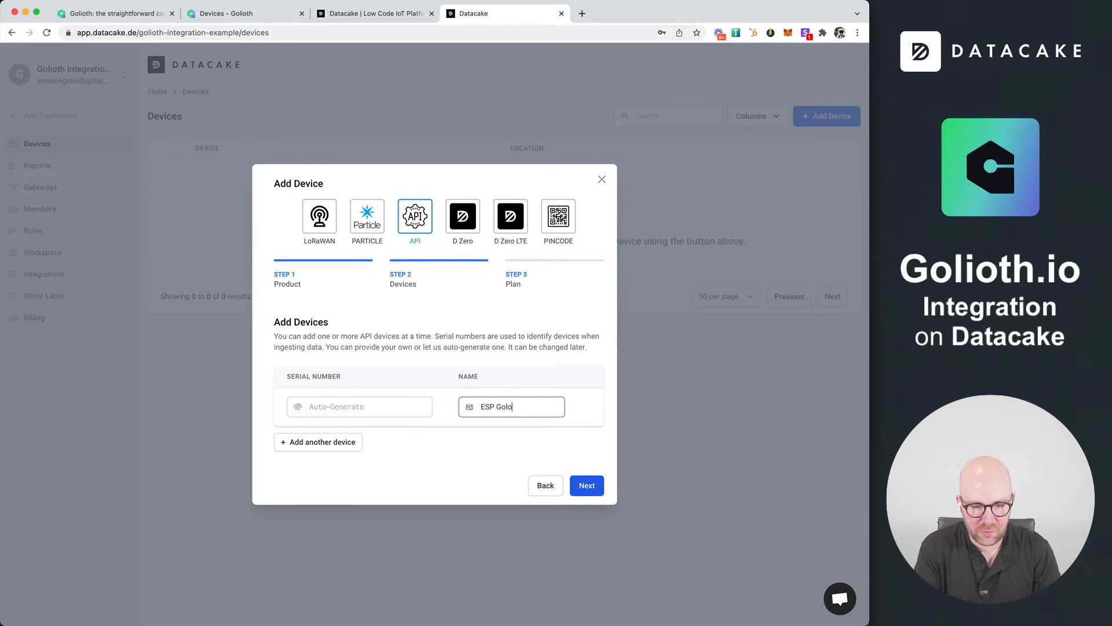
pyautogui.write(' Golioth Device 01')
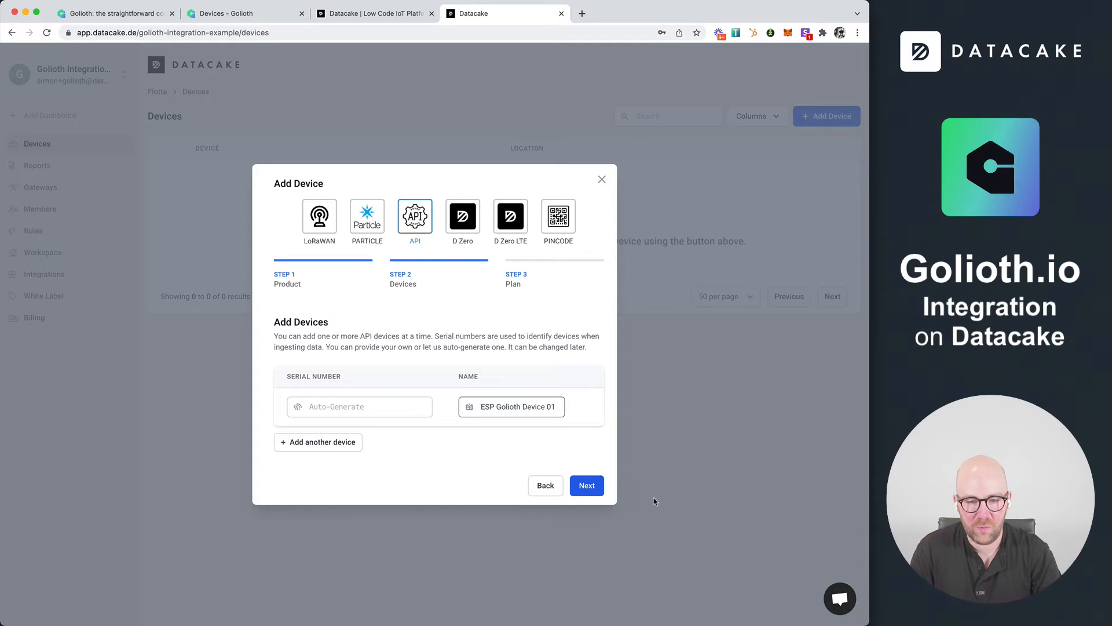
pyautogui.click(600, 489)
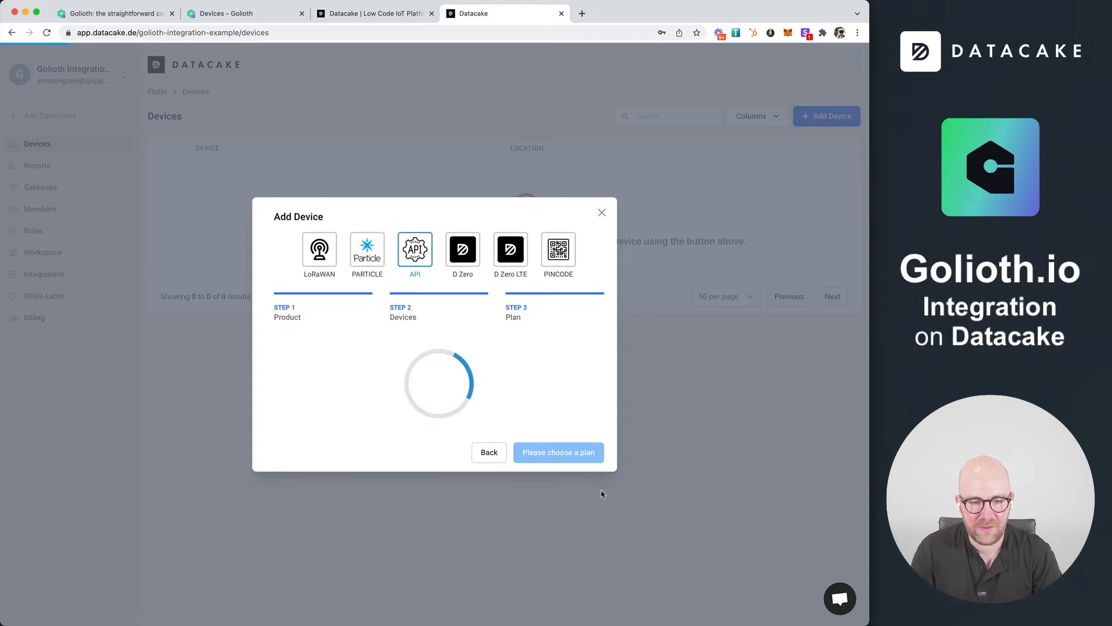
pyautogui.click(349, 394)
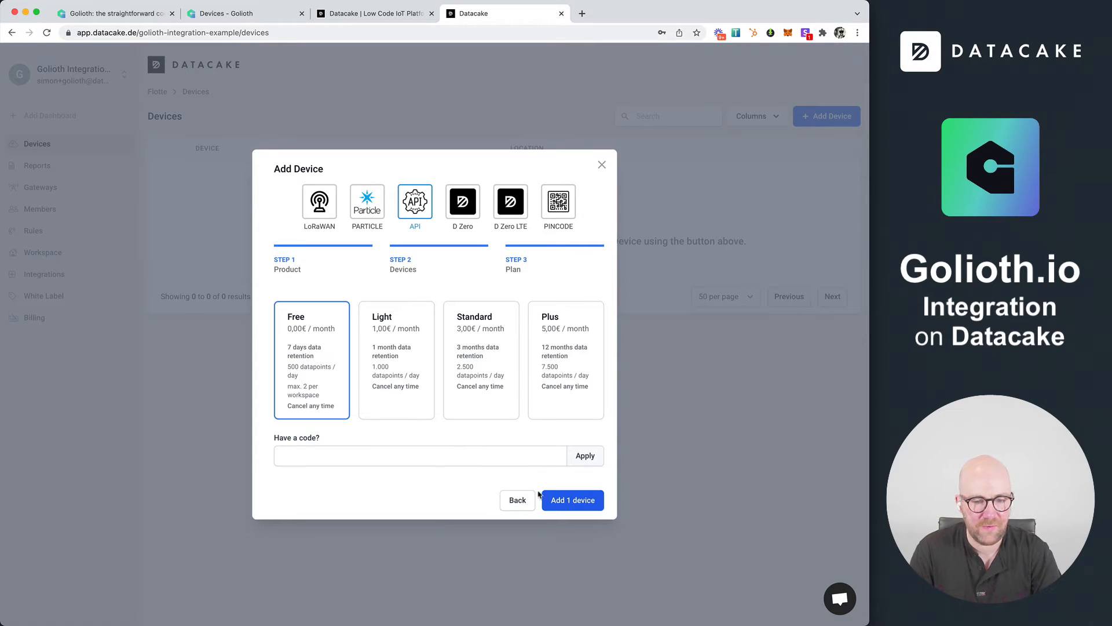
pyautogui.click(567, 502)
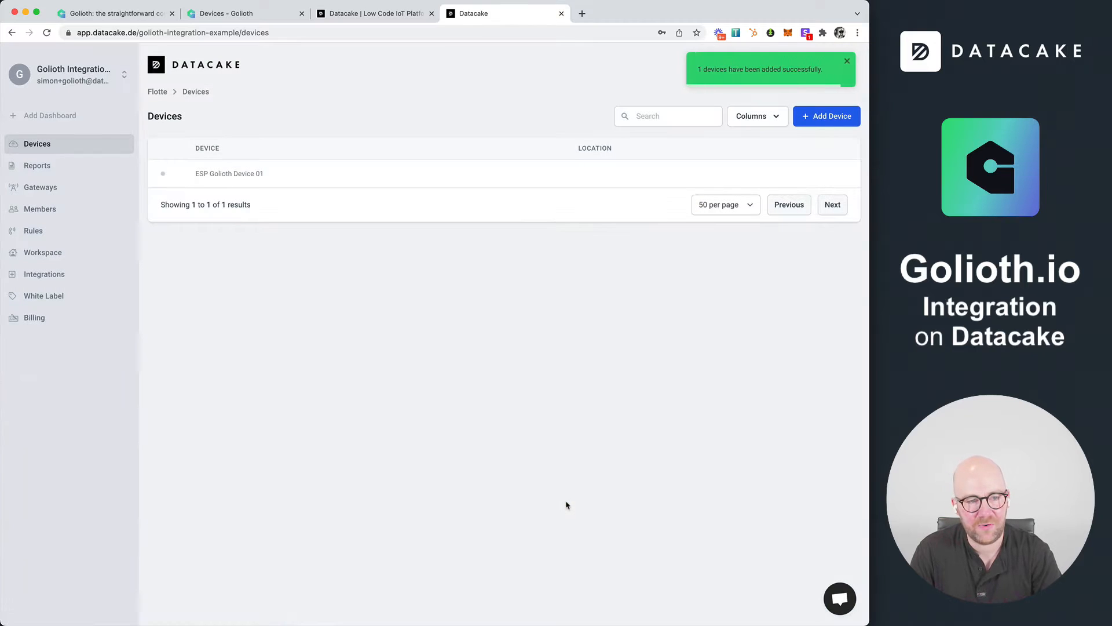
# Open the configuration of ESP Golioth Device 01 and copy the HTTP endpoint URL of its payload decoder
pyautogui.click(219, 175)
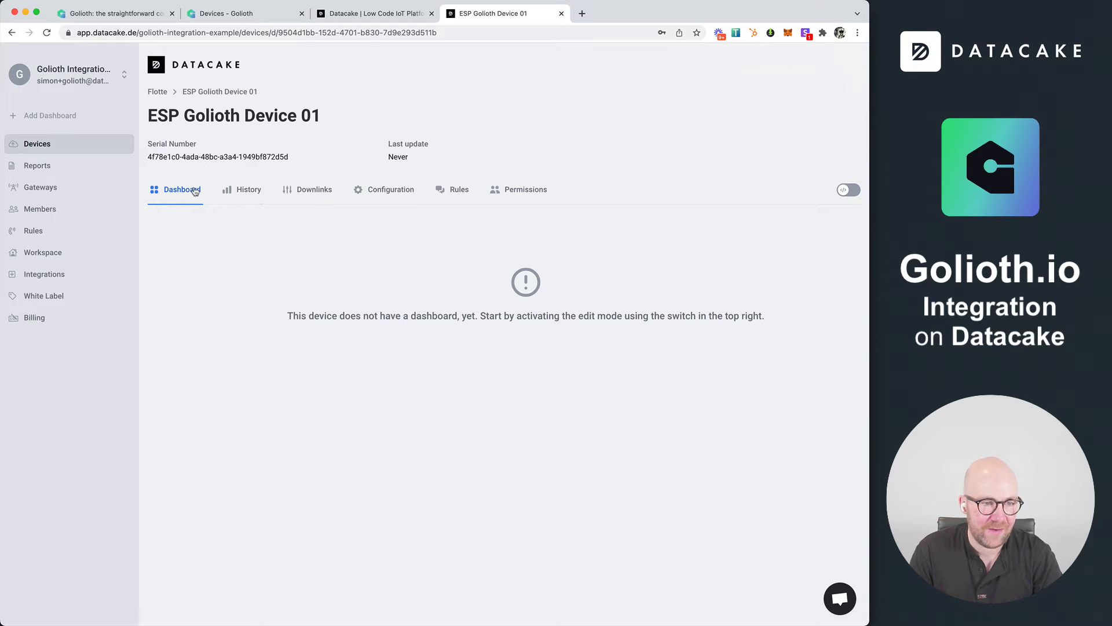
pyautogui.click(371, 191)
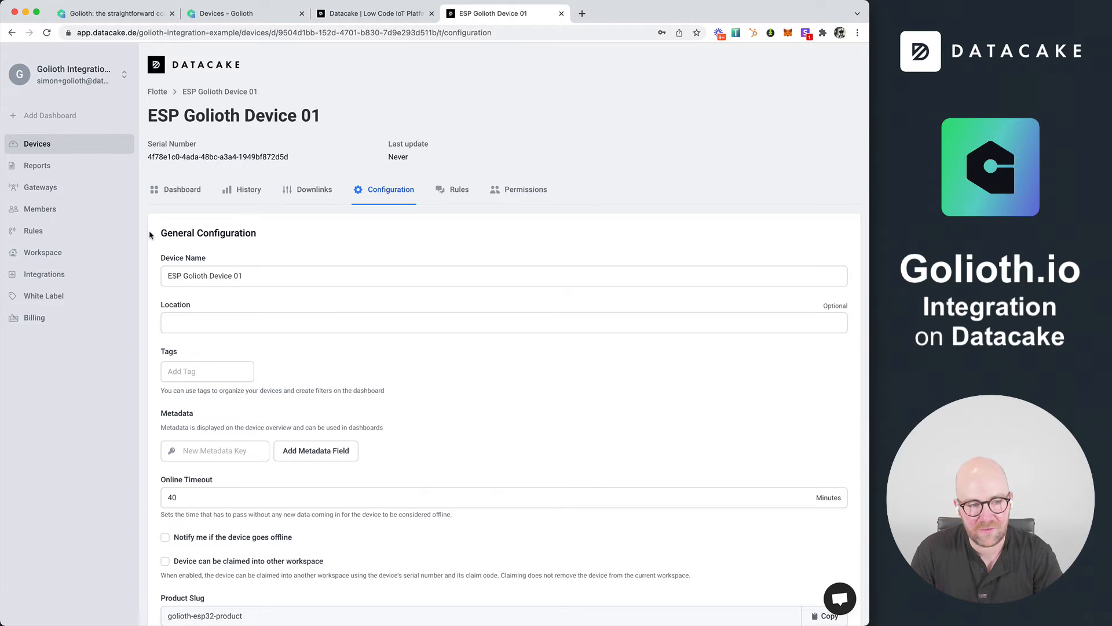
pyautogui.scroll(-10, 149, 232)
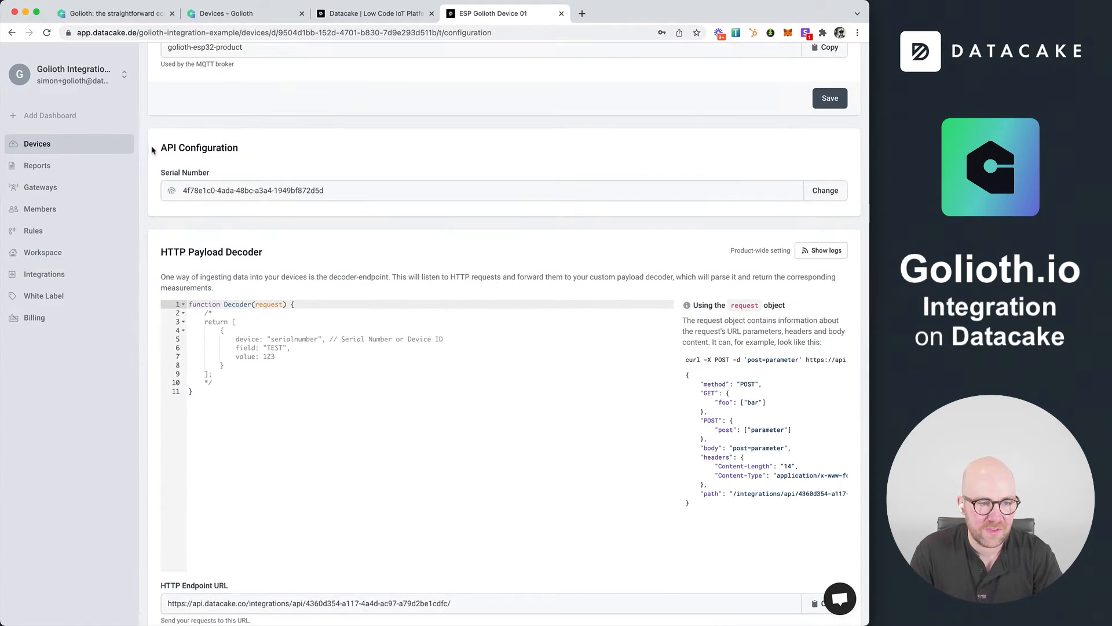
pyautogui.scroll(-2, 176, 174)
pyautogui.moveTo(158, 184); pyautogui.dragTo(283, 181)
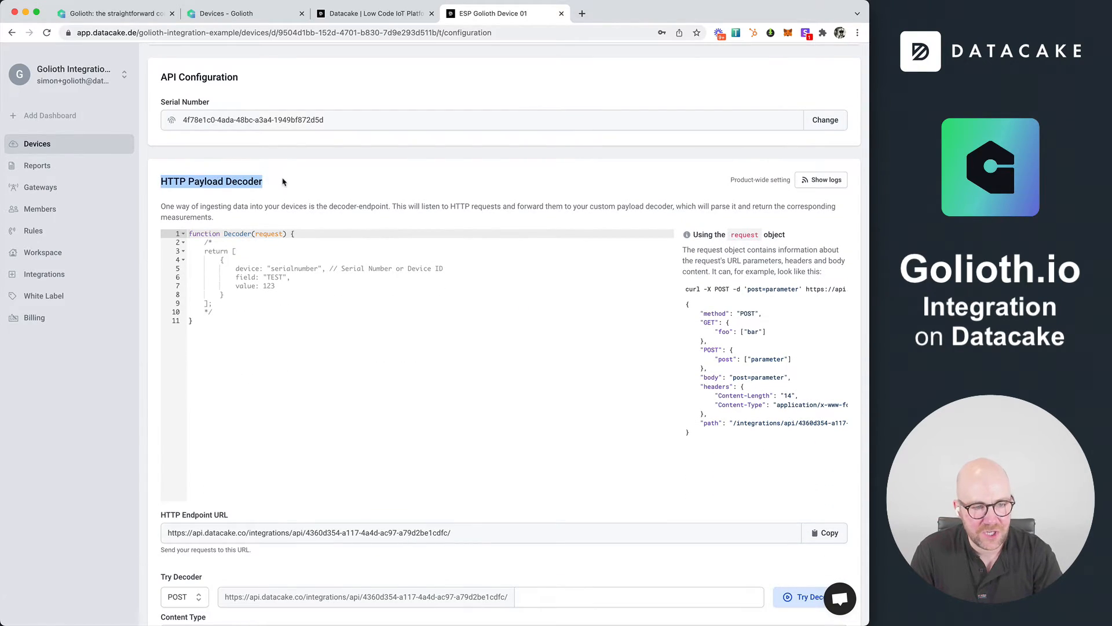
pyautogui.scroll(-3, 154, 208)
pyautogui.scroll(-2, 155, 207)
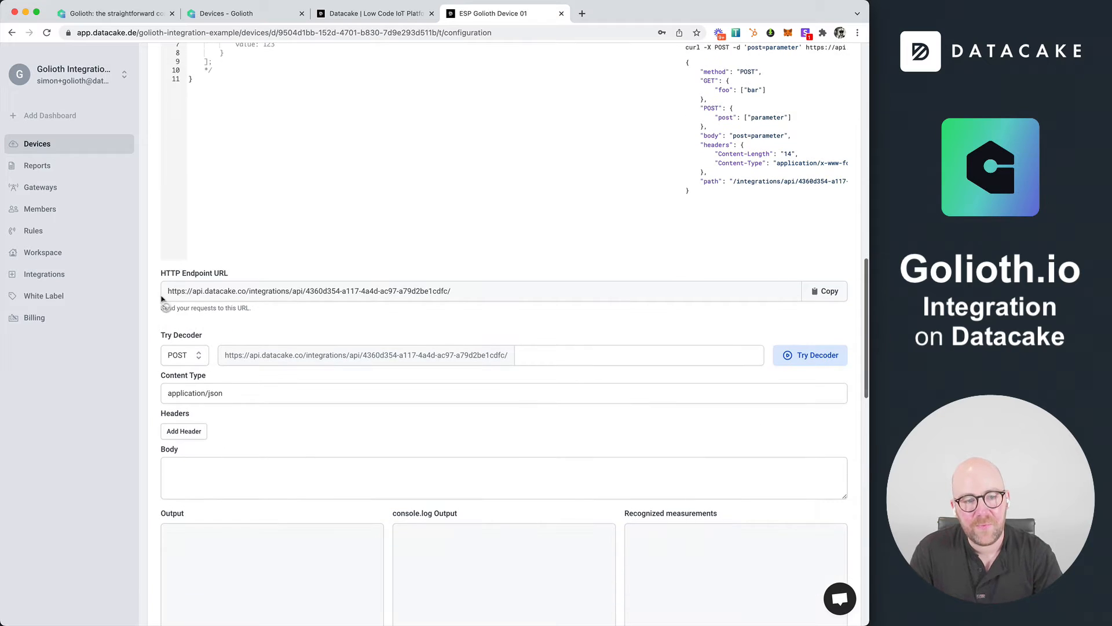
pyautogui.moveTo(463, 292); pyautogui.dragTo(168, 292)
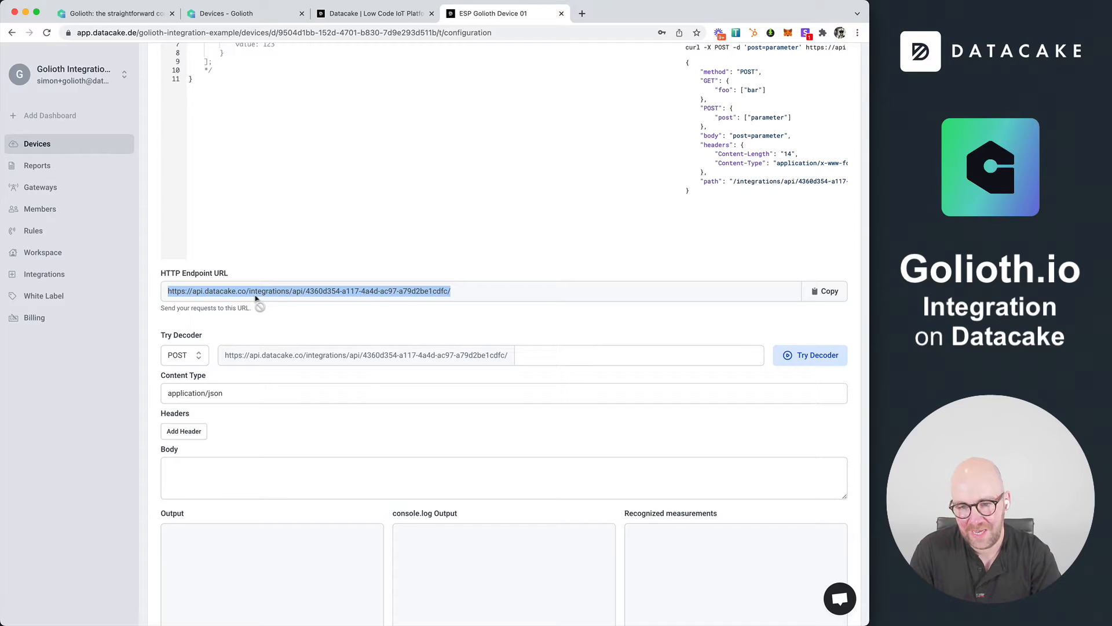
pyautogui.click(825, 293)
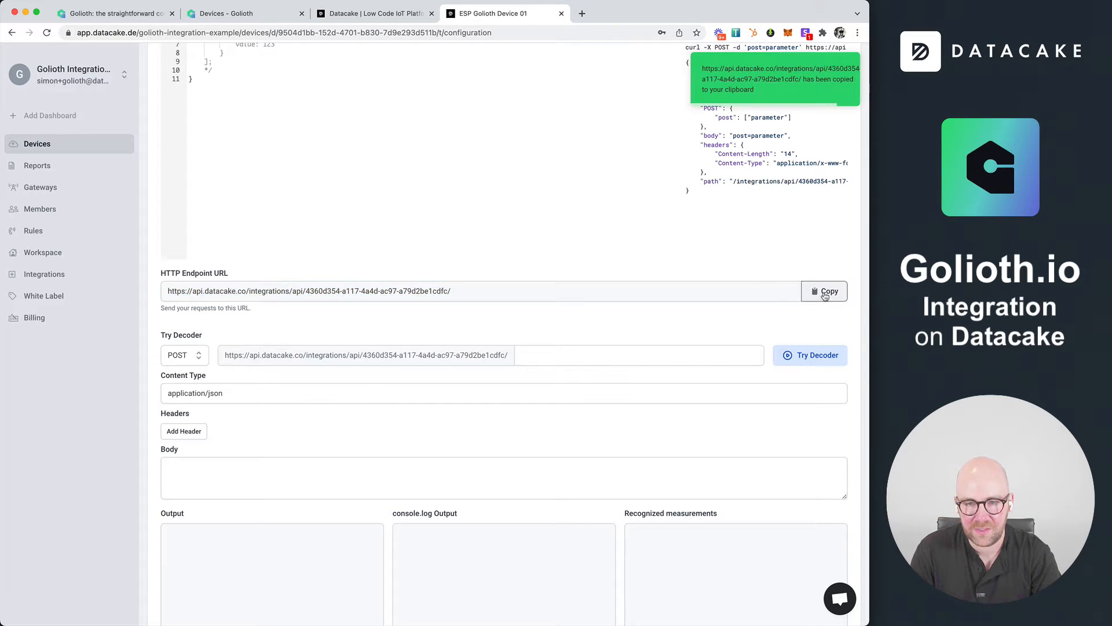
# In the Golioth console, create a Webhooks output stream named Golioth > Datacake with the copied endpoint URL as its webhook URI
pyautogui.click(219, 16)
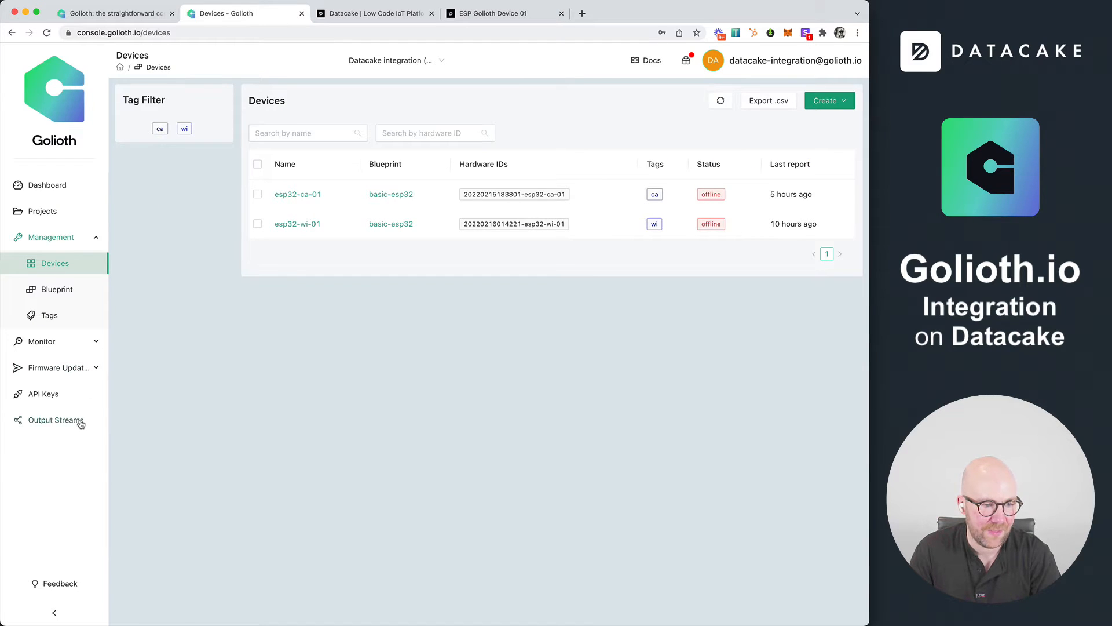
pyautogui.click(81, 421)
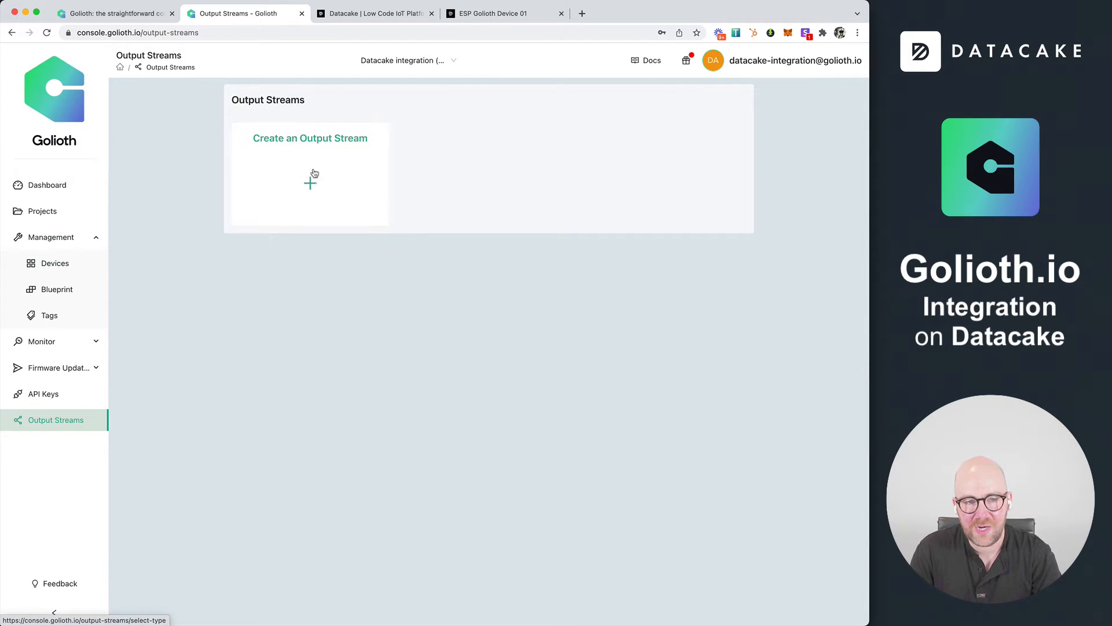
pyautogui.click(313, 172)
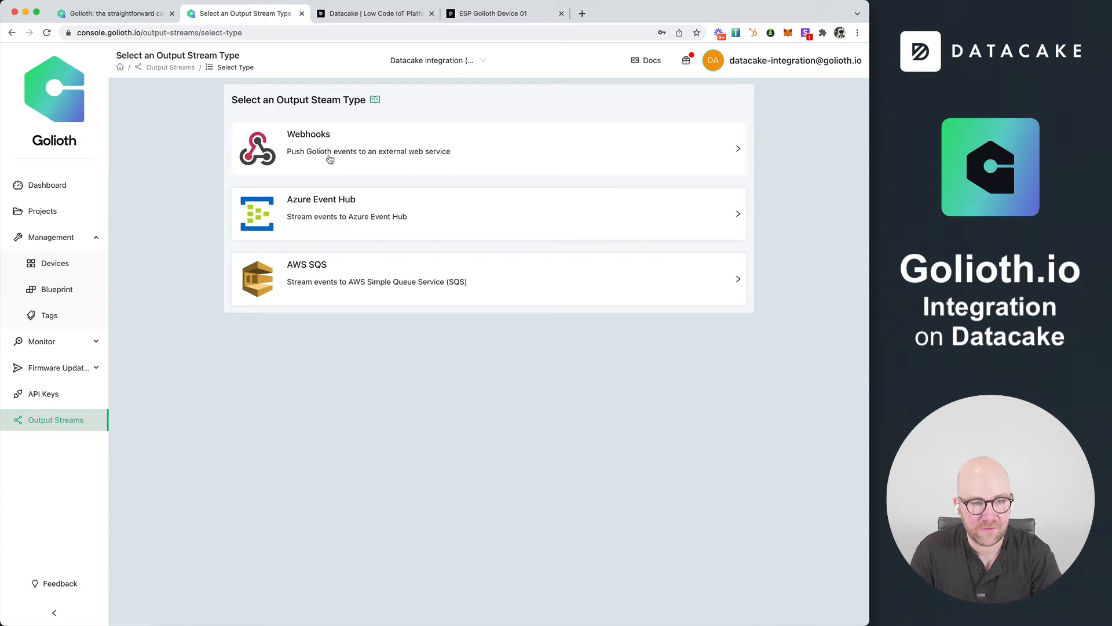
pyautogui.click(326, 155)
pyautogui.write('Golioth > Datacake')
pyautogui.press('Tab')
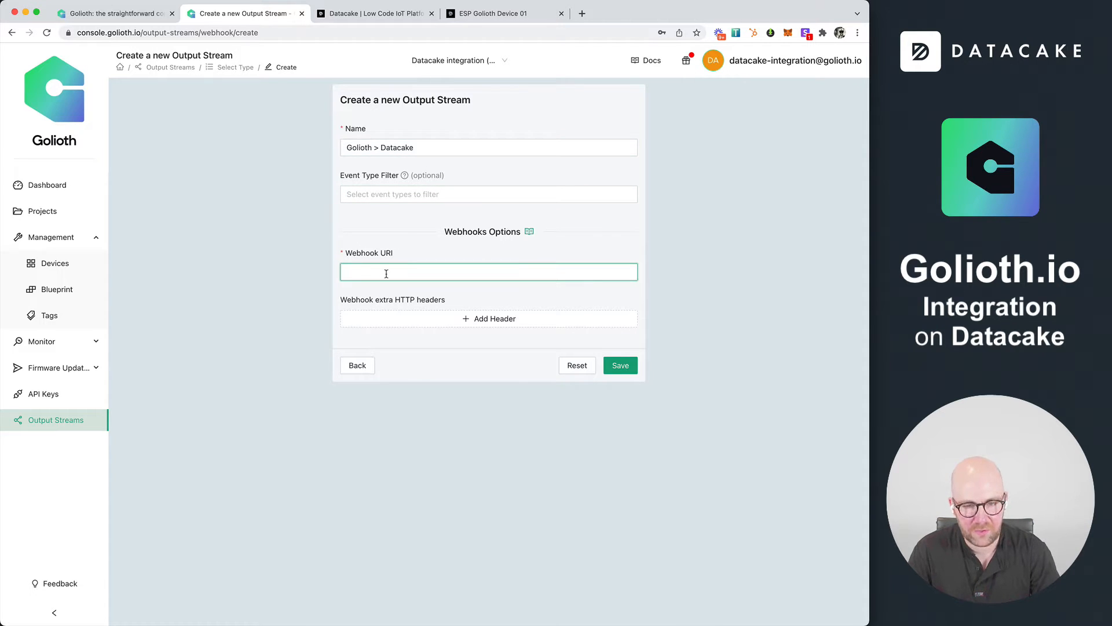
pyautogui.press('super+v')
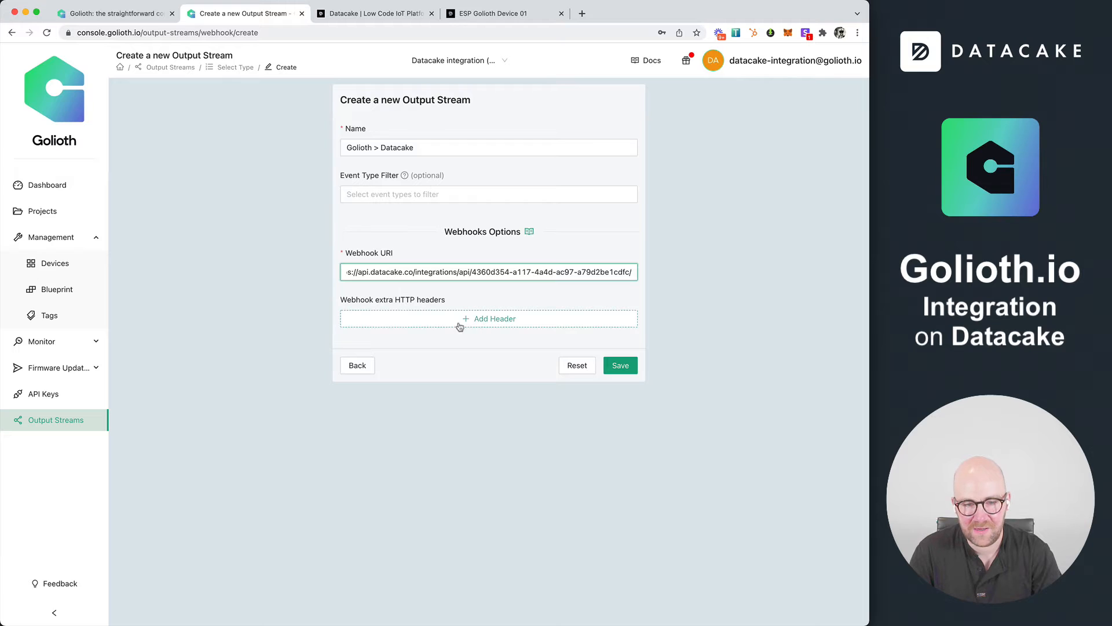
pyautogui.click(621, 365)
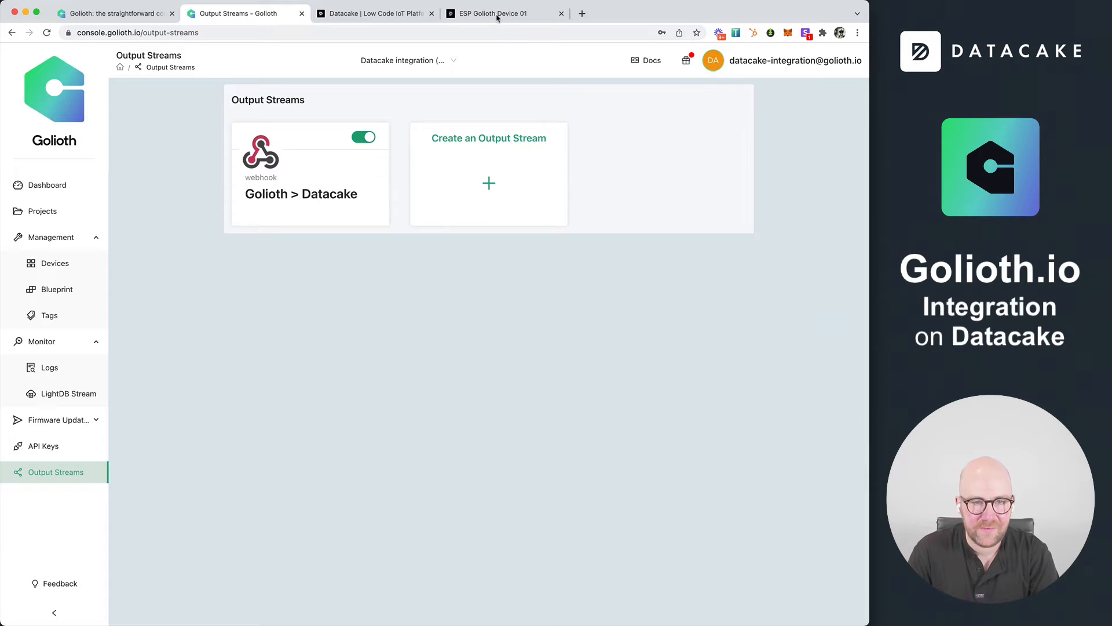
# Return to the Datacake device configuration and review the HTTP Payload Decoder section and its endpoint URL
pyautogui.click(497, 18)
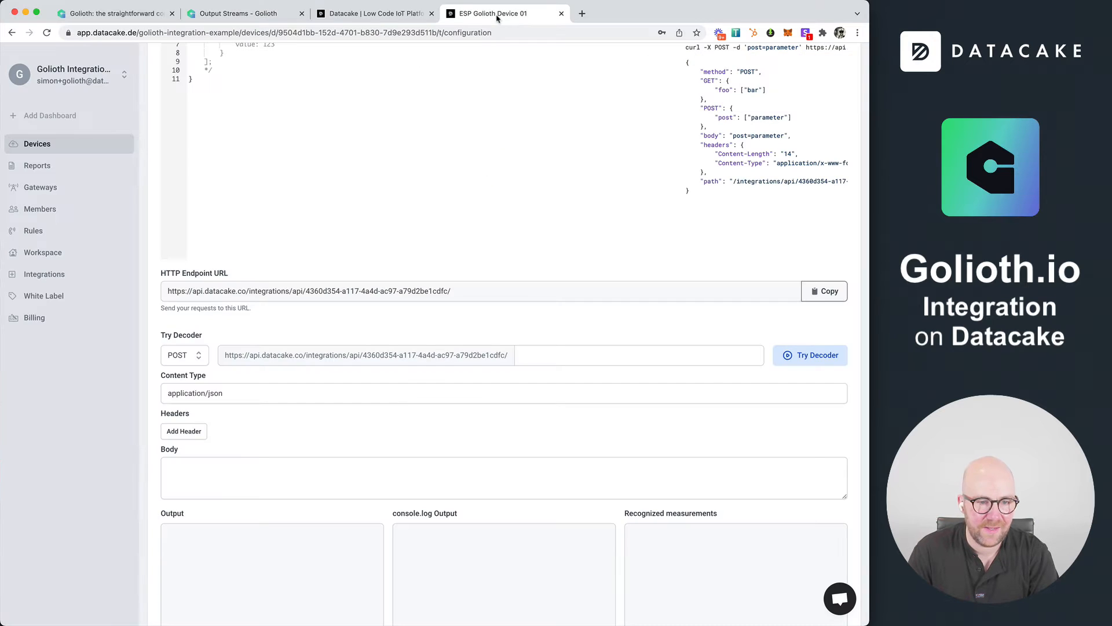
pyautogui.scroll(5, 719, 389)
pyautogui.scroll(-2, 719, 389)
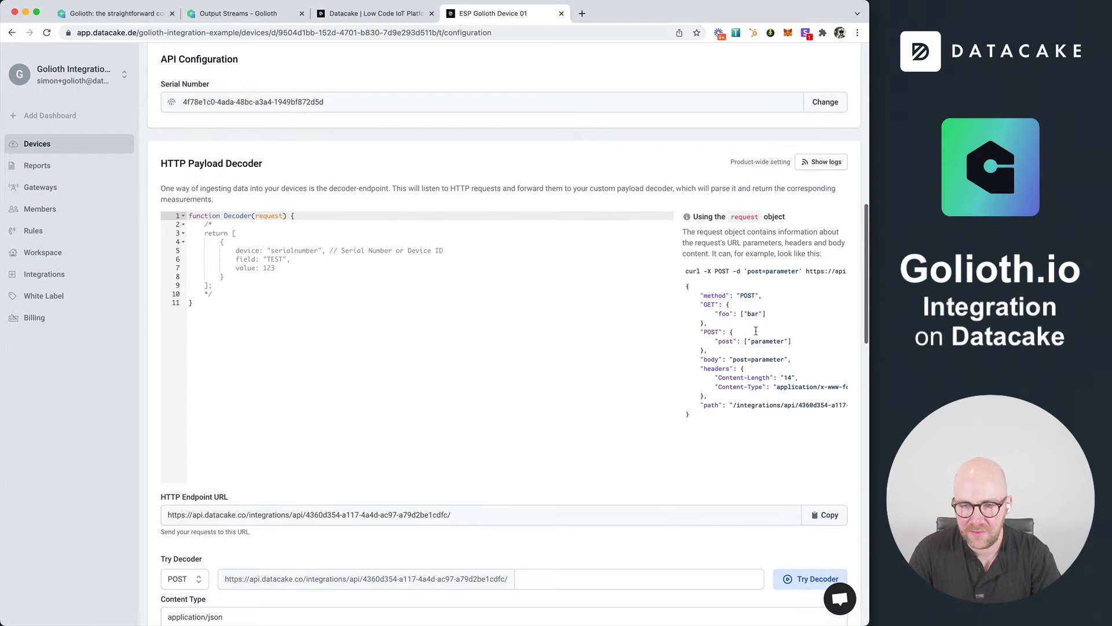
pyautogui.moveTo(161, 164); pyautogui.dragTo(274, 166)
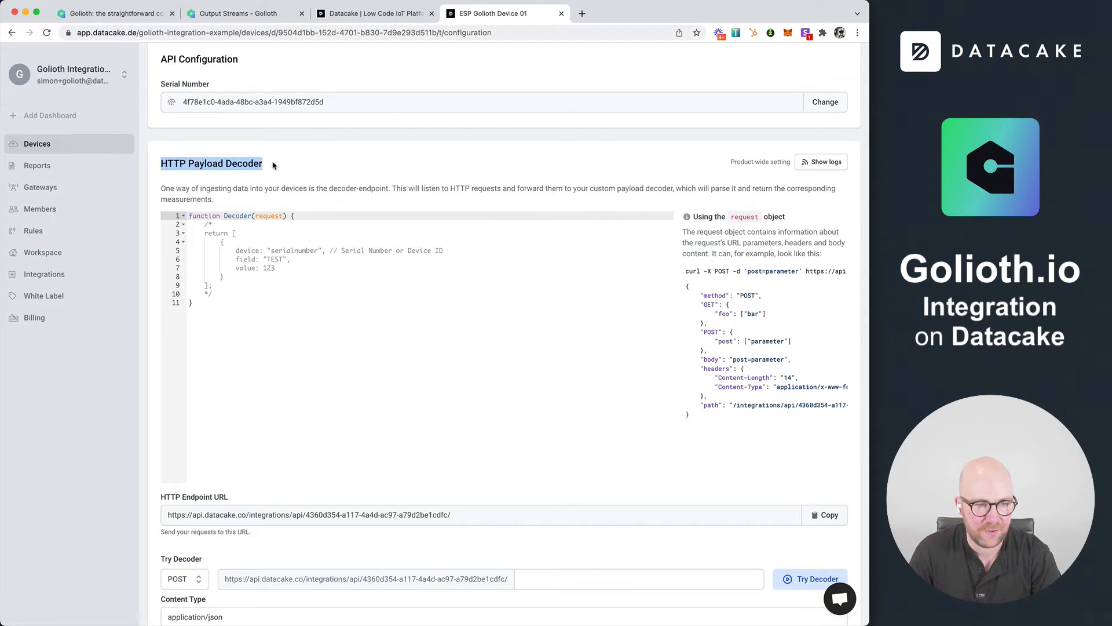
pyautogui.scroll(-1, 274, 165)
pyautogui.moveTo(461, 475); pyautogui.dragTo(169, 477)
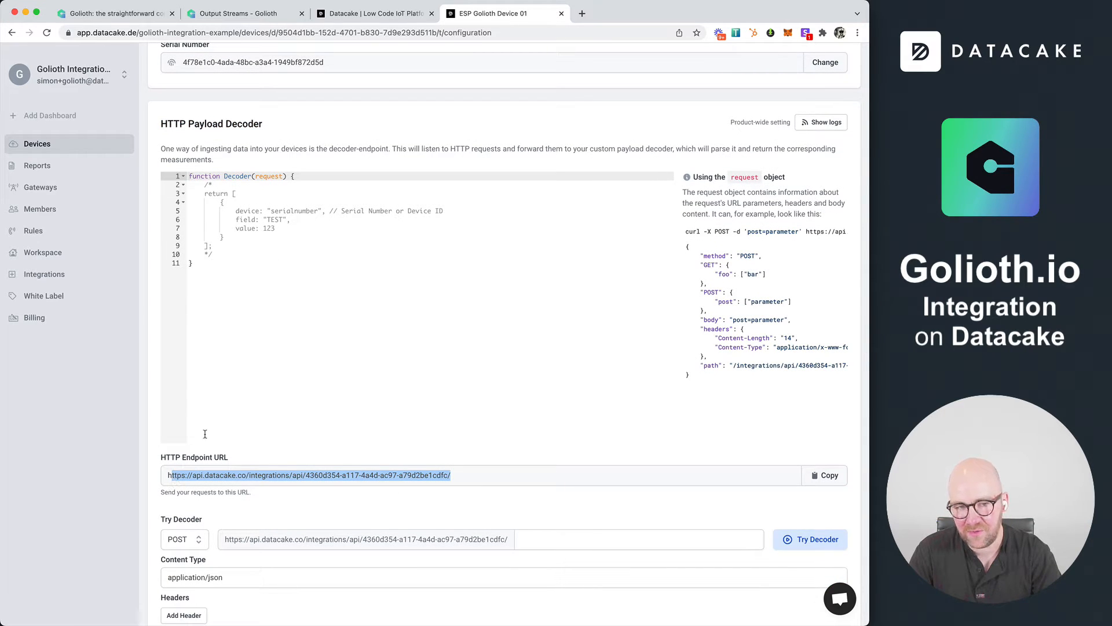
# Open the HTTP Payload Decoder logs and review the most recent incoming requests
pyautogui.click(822, 123)
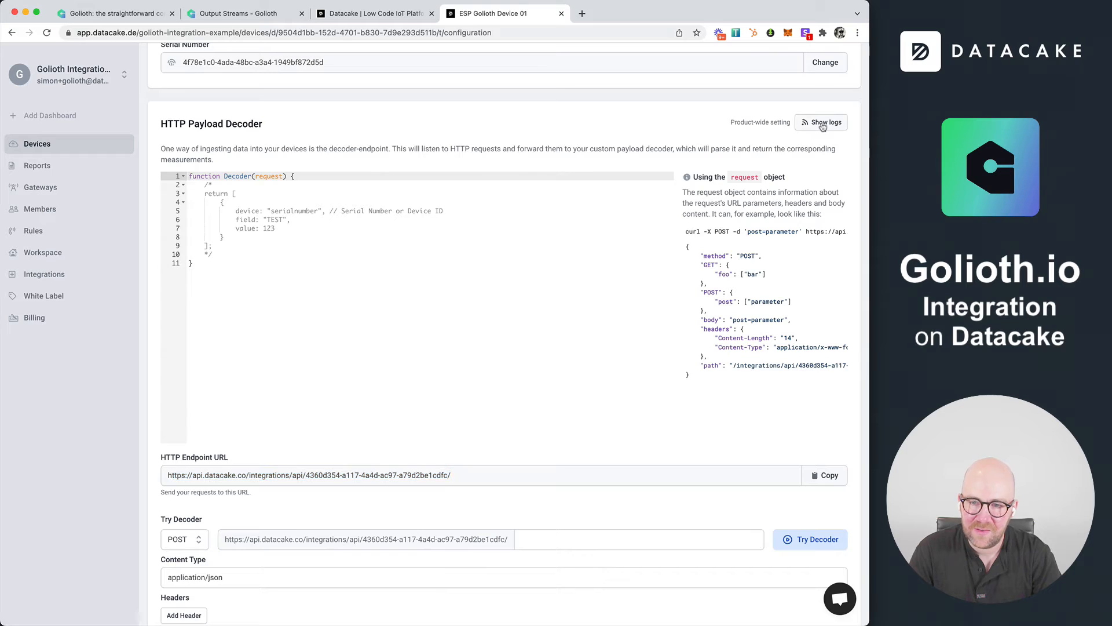
pyautogui.scroll(-2, 453, 416)
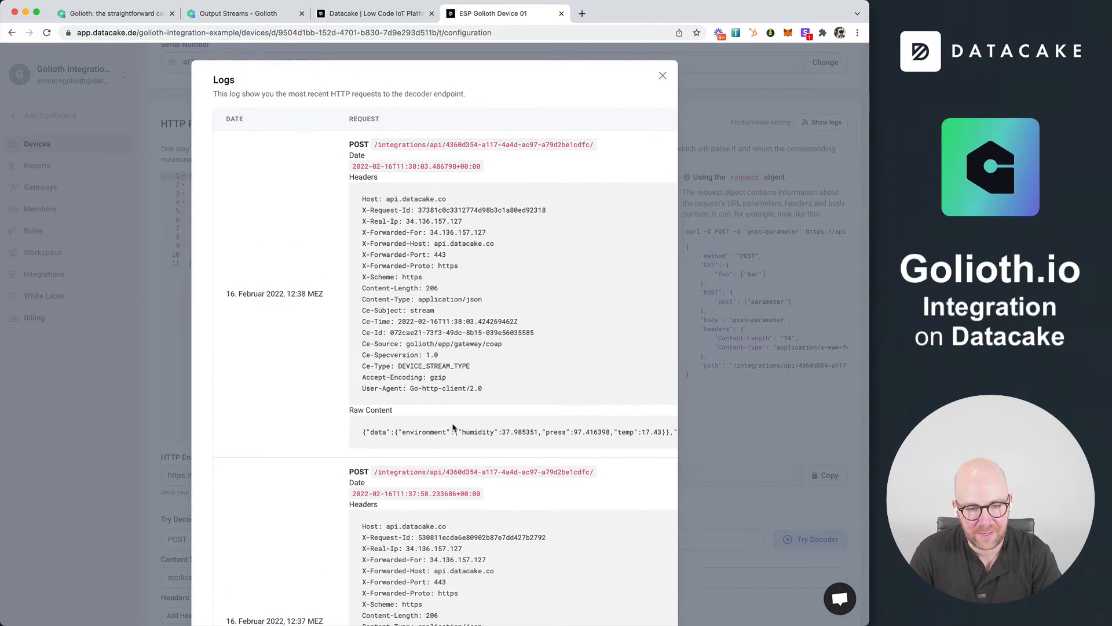
pyautogui.scroll(-5, 451, 429)
pyautogui.scroll(10, 446, 428)
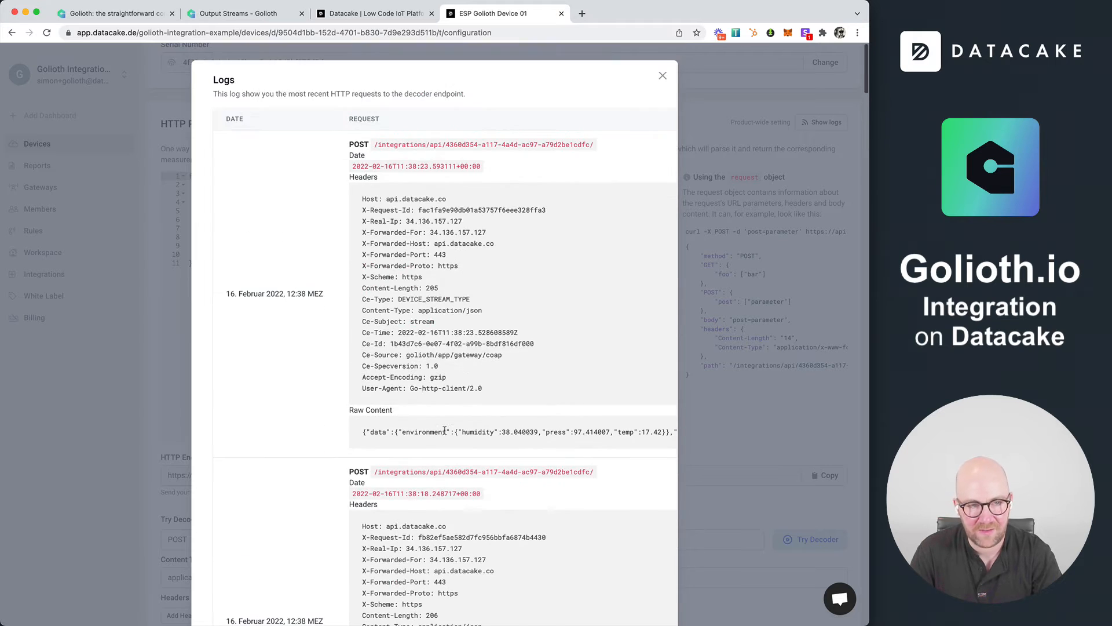
# In the Golioth console, open the LightDB Stream and expand the newest entry's environment data for comparison
pyautogui.click(246, 15)
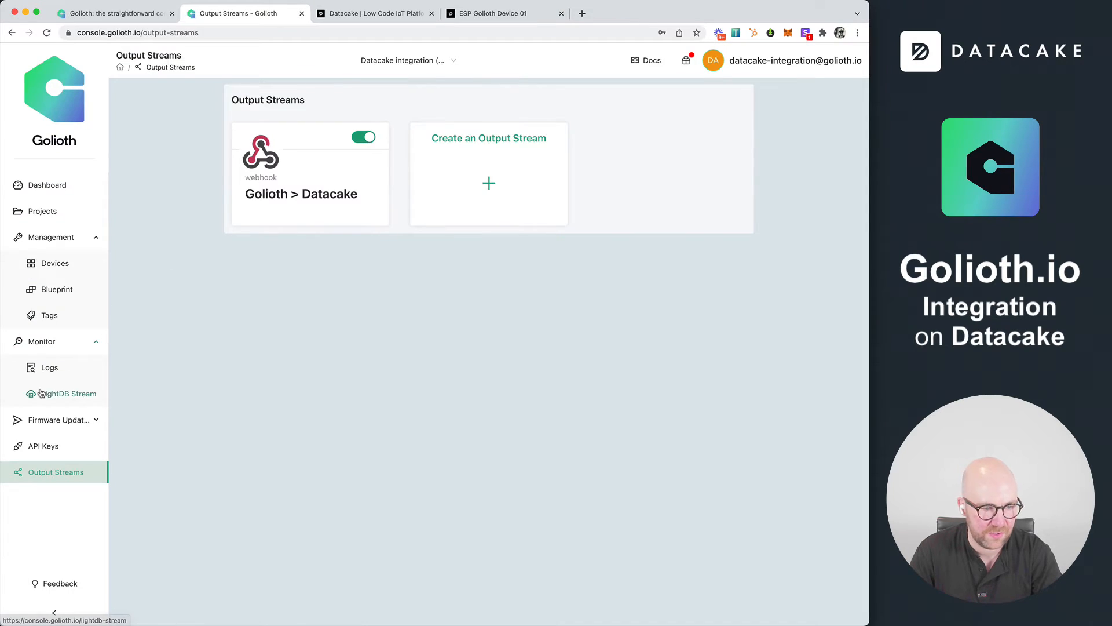
pyautogui.click(67, 393)
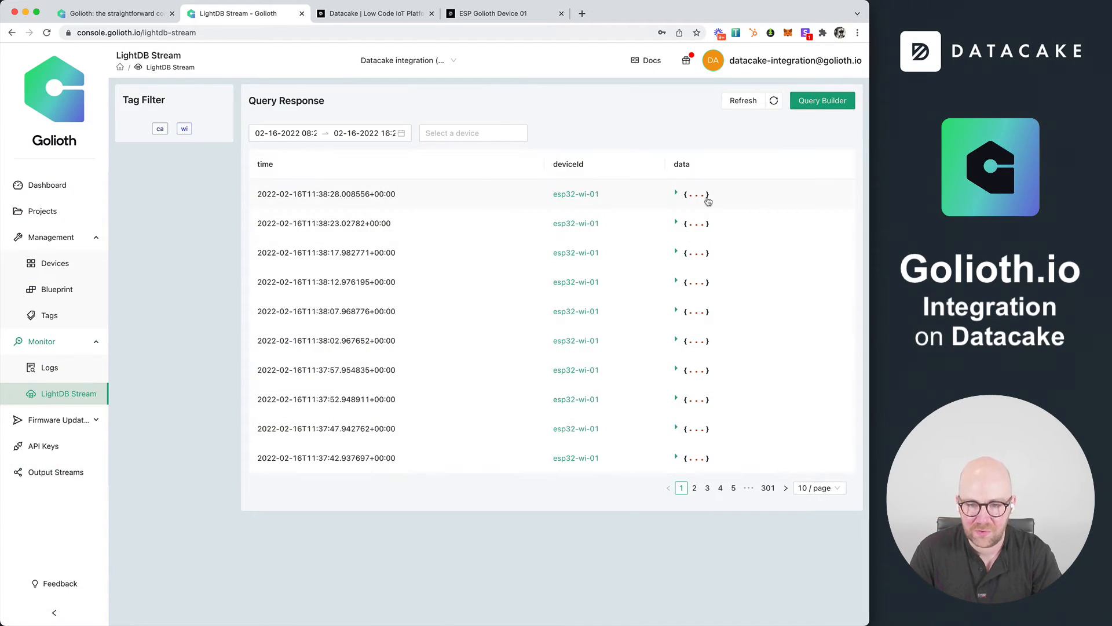
pyautogui.click(676, 193)
pyautogui.click(718, 207)
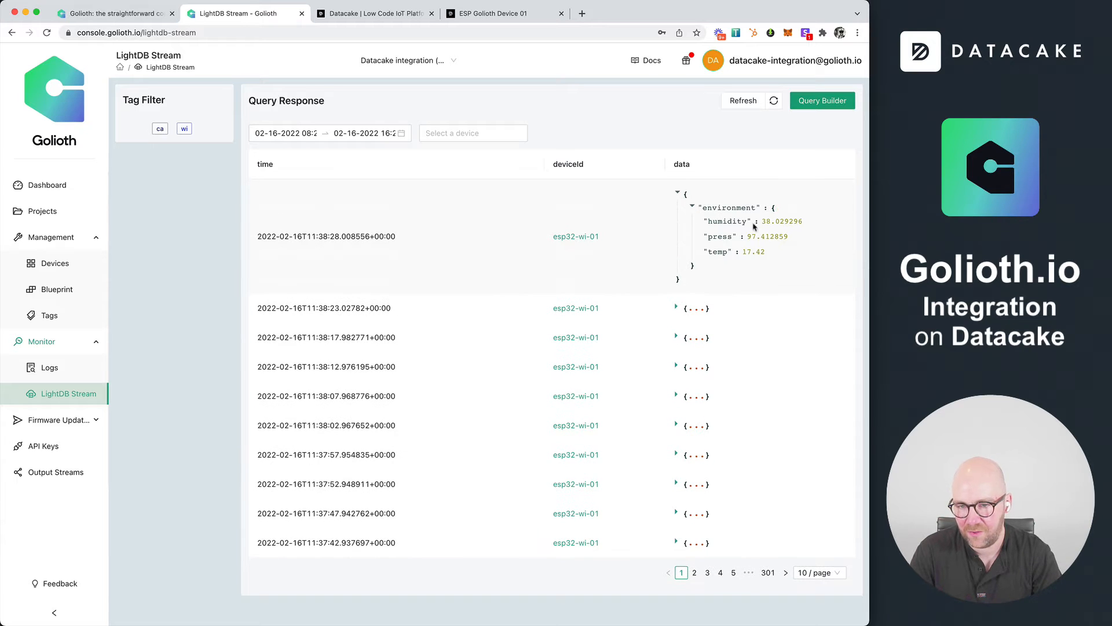
# Return to the Datacake decoder logs, review the newest request's headers and raw content, and copy its device_id value
pyautogui.click(480, 17)
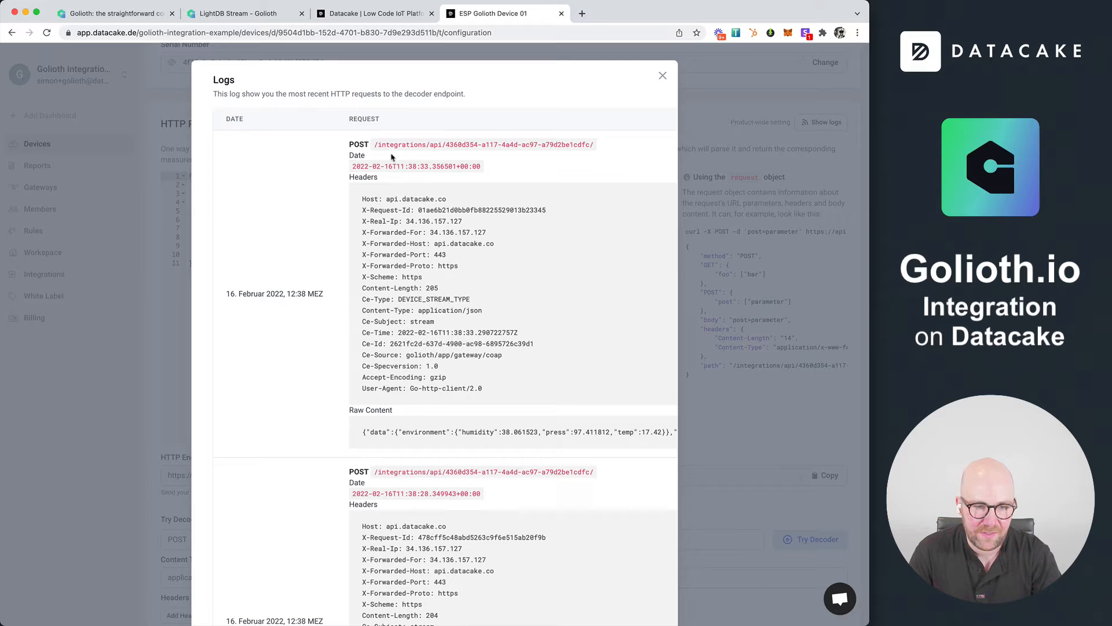
pyautogui.moveTo(361, 198); pyautogui.dragTo(510, 392)
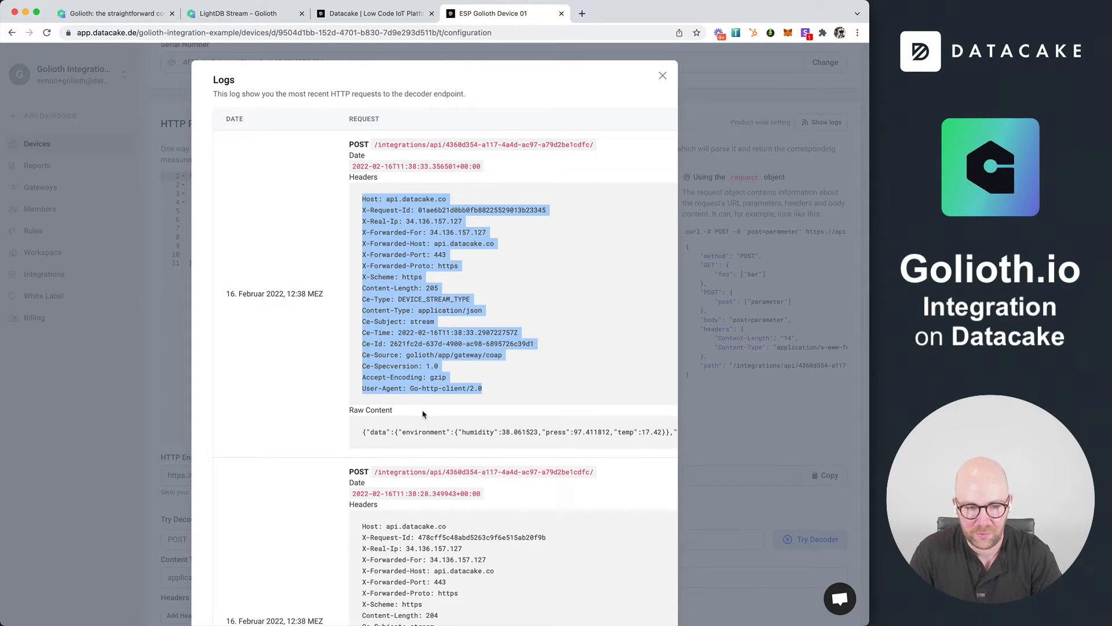
pyautogui.hscroll(5, 382, 432)
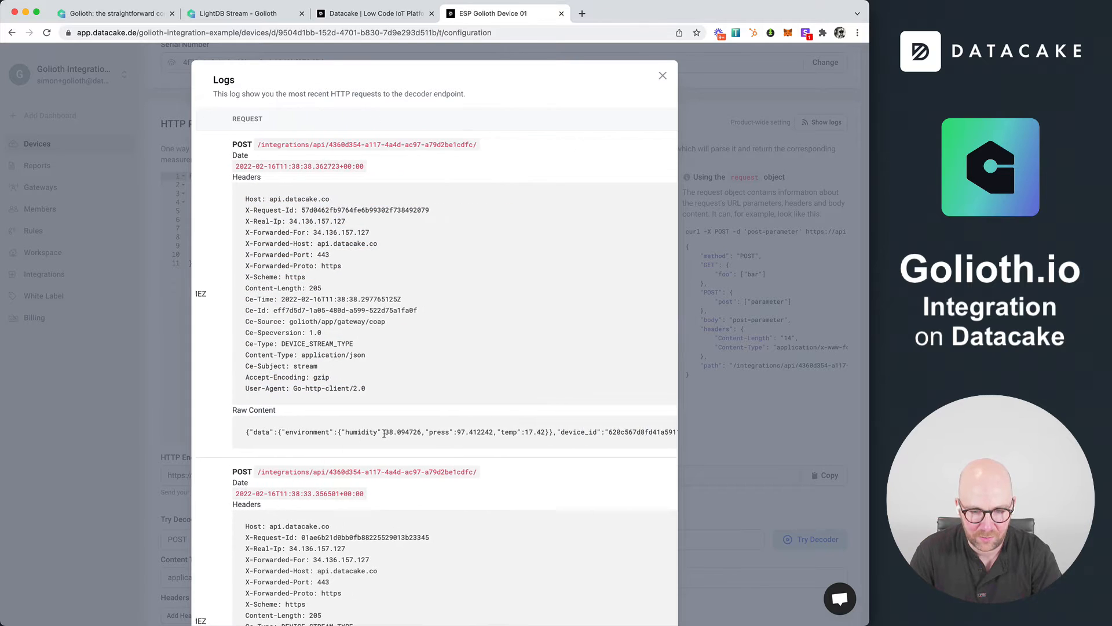
pyautogui.hscroll(5, 385, 433)
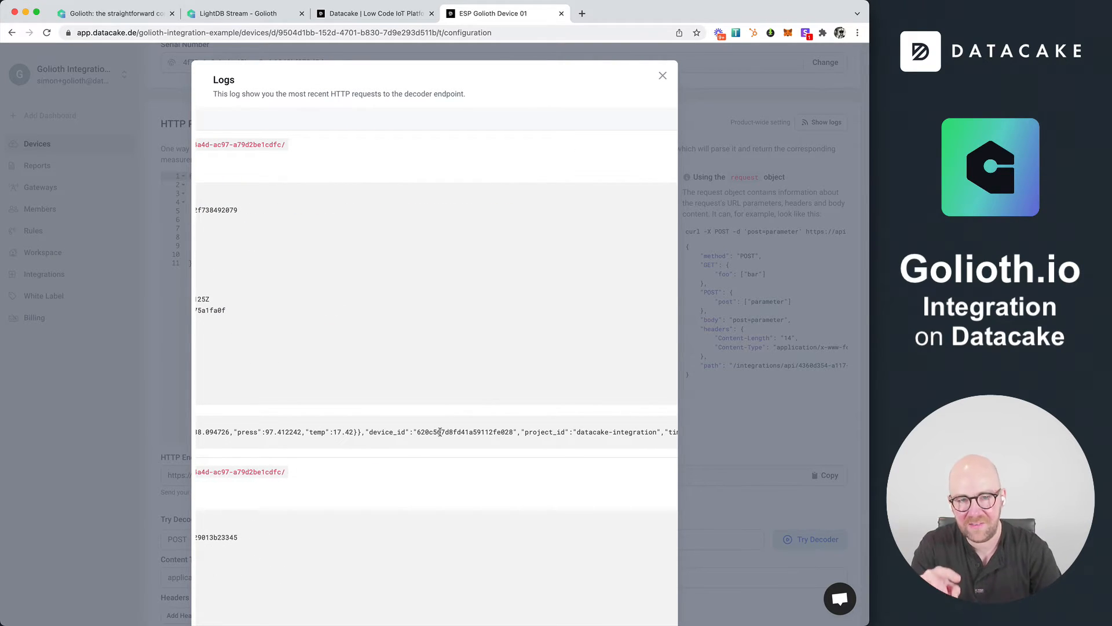
pyautogui.hscroll(1, 432, 434)
pyautogui.doubleClick(426, 433)
pyautogui.press('super+c')
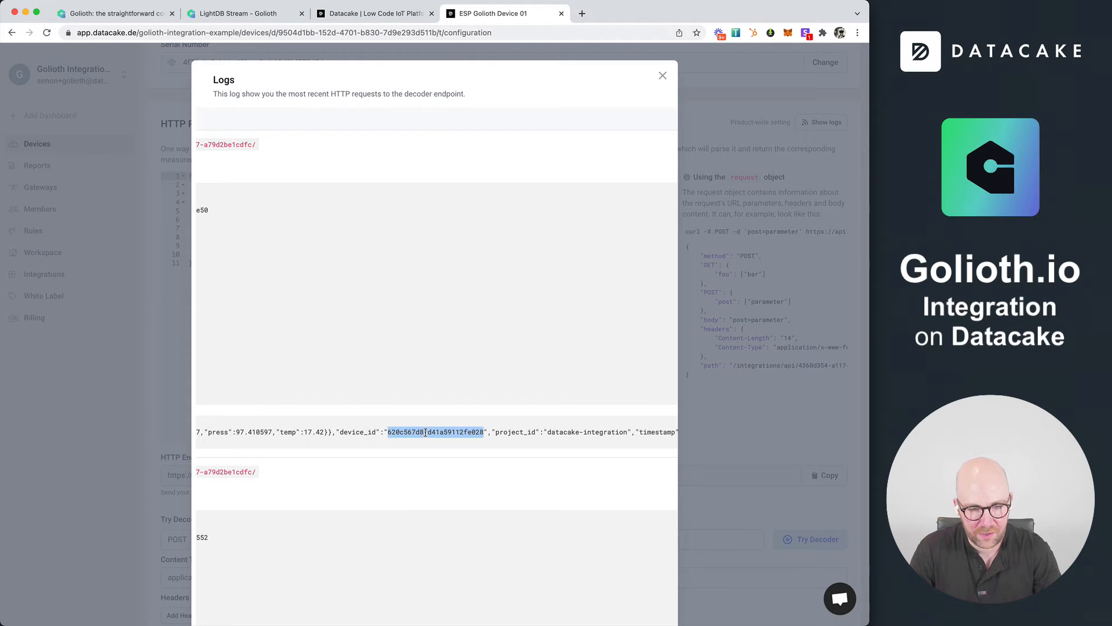
# Close the logs, replace the device's serial number in API Configuration with the copied Golioth device_id, and save it
pyautogui.click(662, 75)
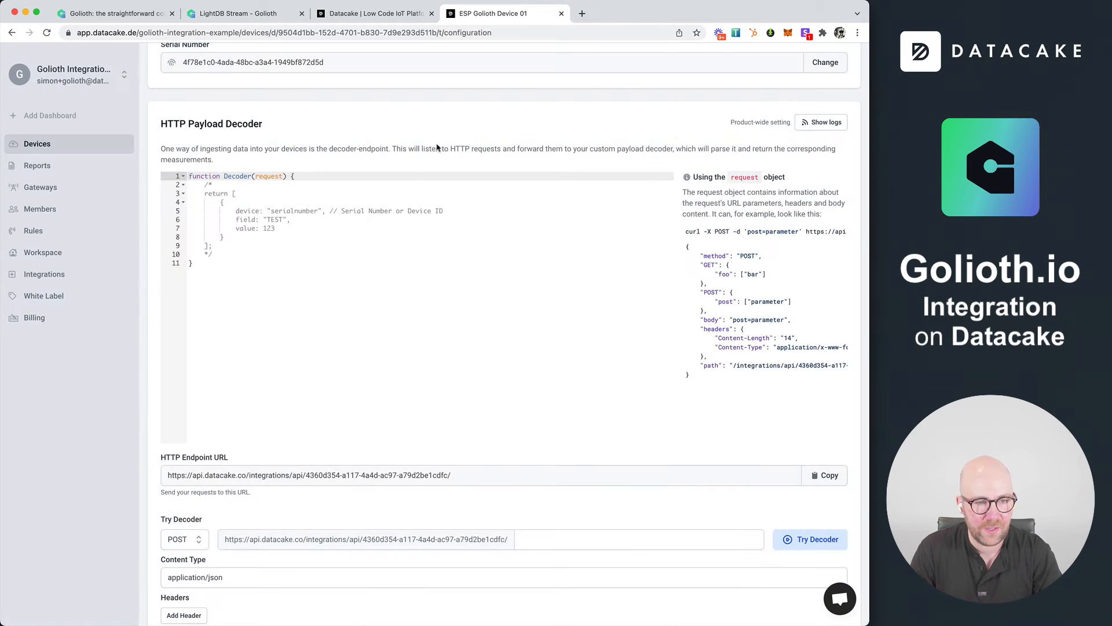
pyautogui.scroll(3, 219, 234)
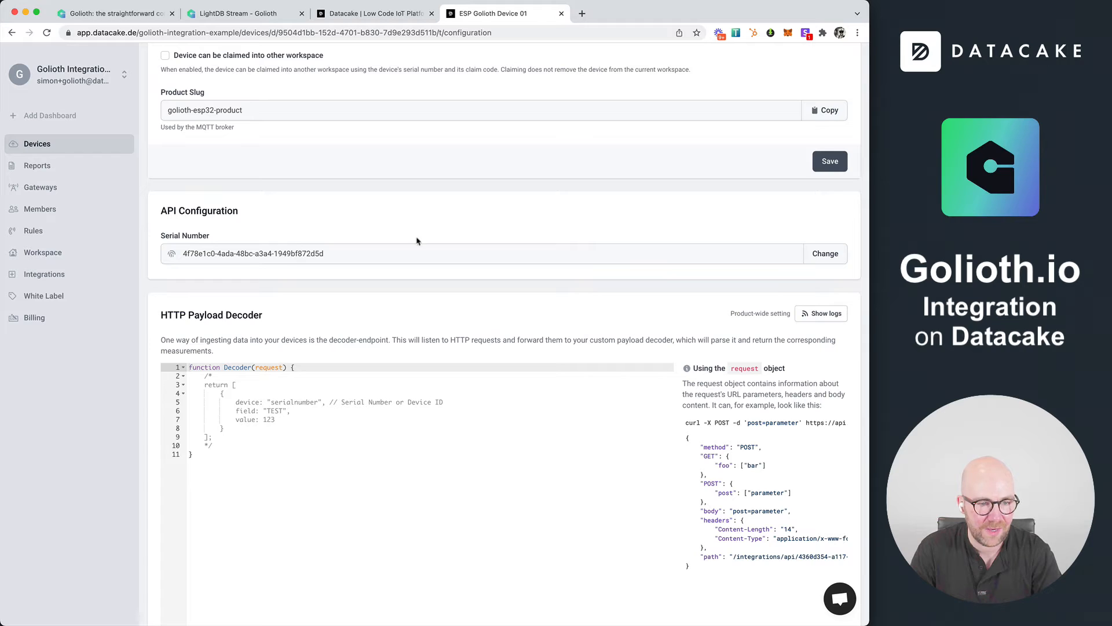
pyautogui.click(824, 261)
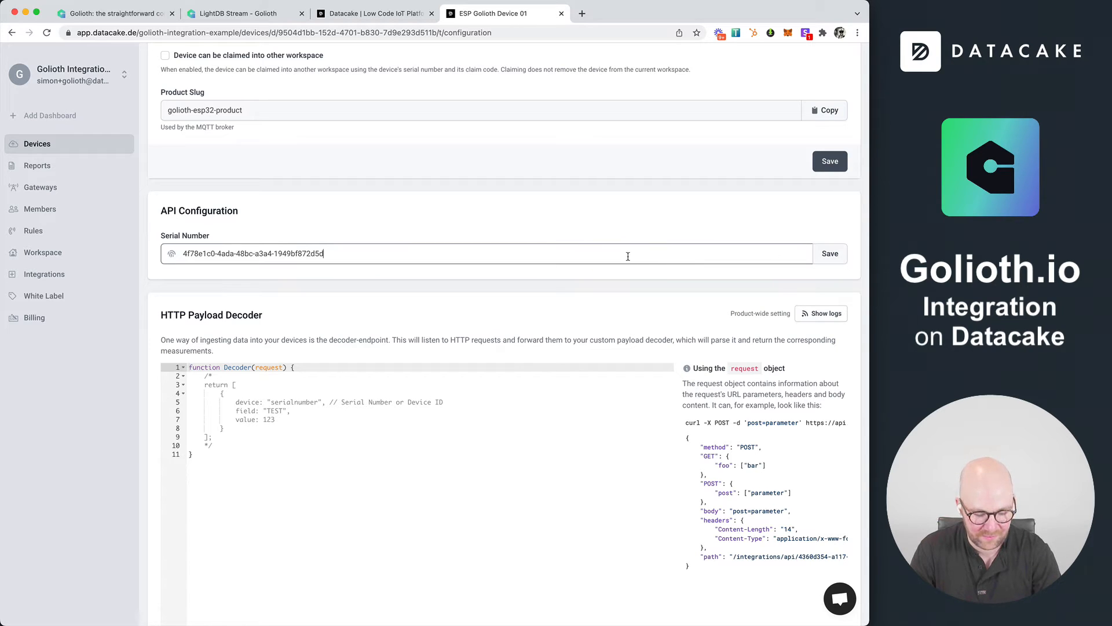
pyautogui.press('super+a')
pyautogui.press('super+v')
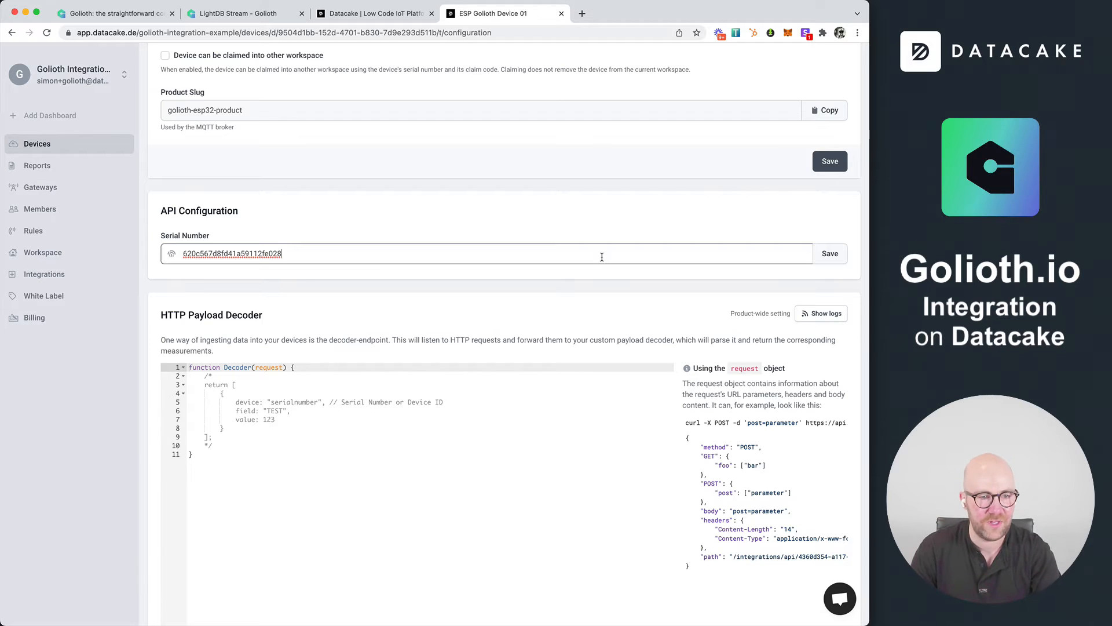
pyautogui.moveTo(296, 250); pyautogui.dragTo(184, 252)
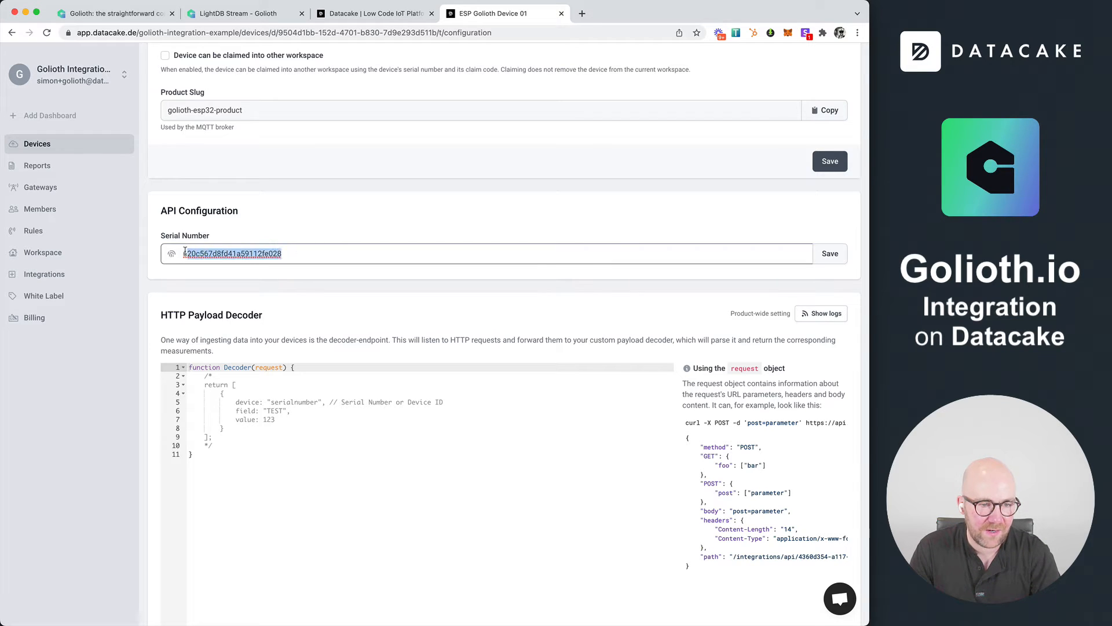
pyautogui.click(845, 259)
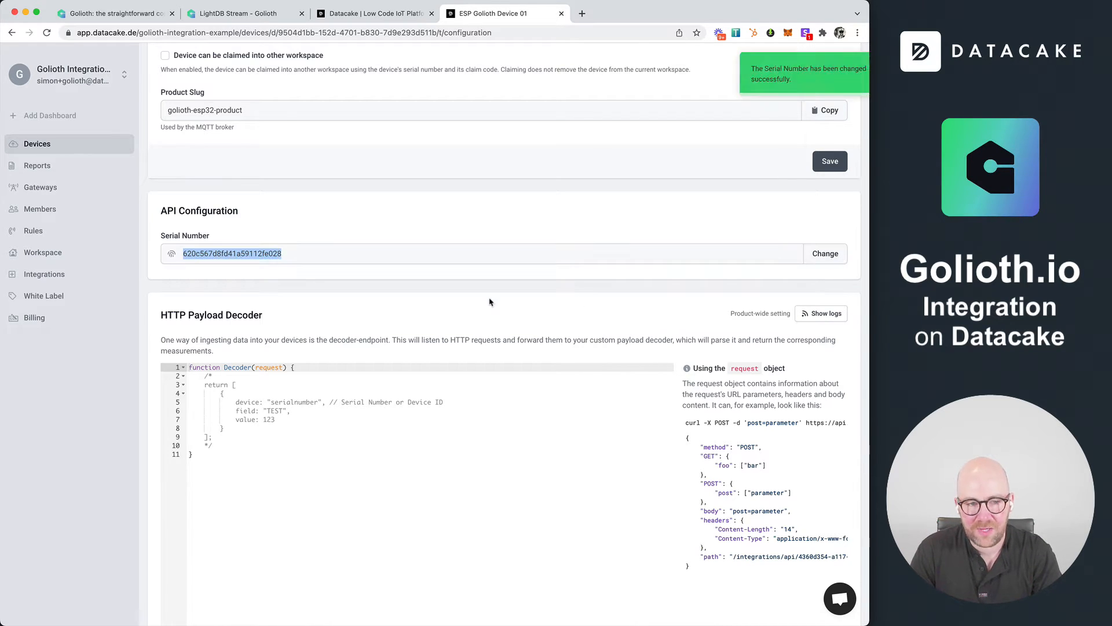
# Reopen the HTTP Payload Decoder logs and copy the full raw content of the newest request
pyautogui.scroll(-1, 491, 304)
pyautogui.scroll(-5, 492, 304)
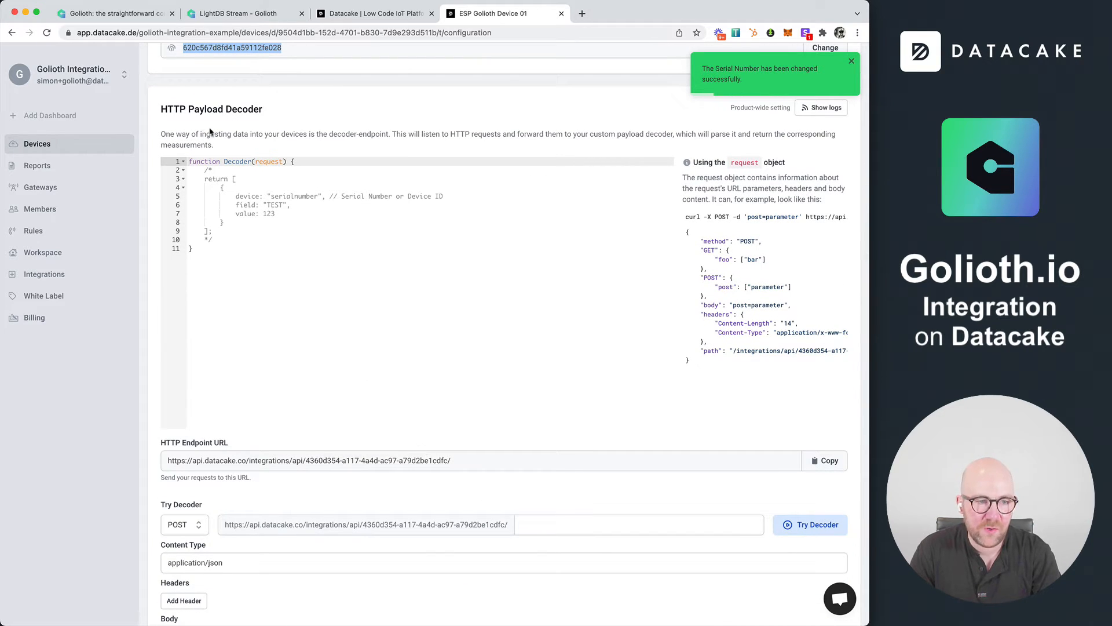
pyautogui.moveTo(162, 110); pyautogui.dragTo(310, 123)
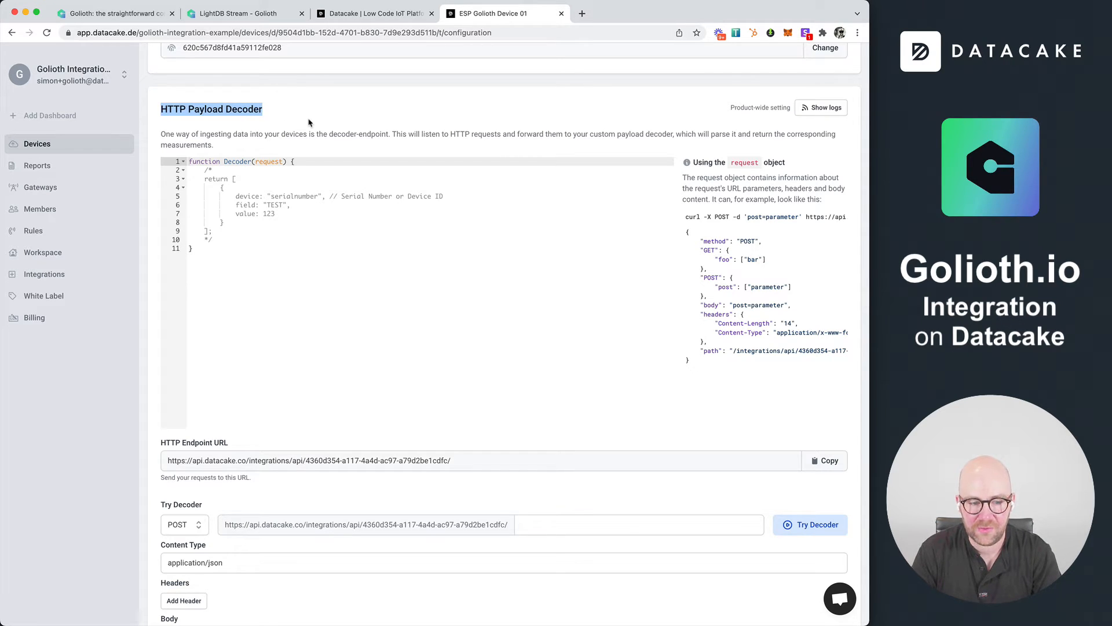
pyautogui.click(818, 111)
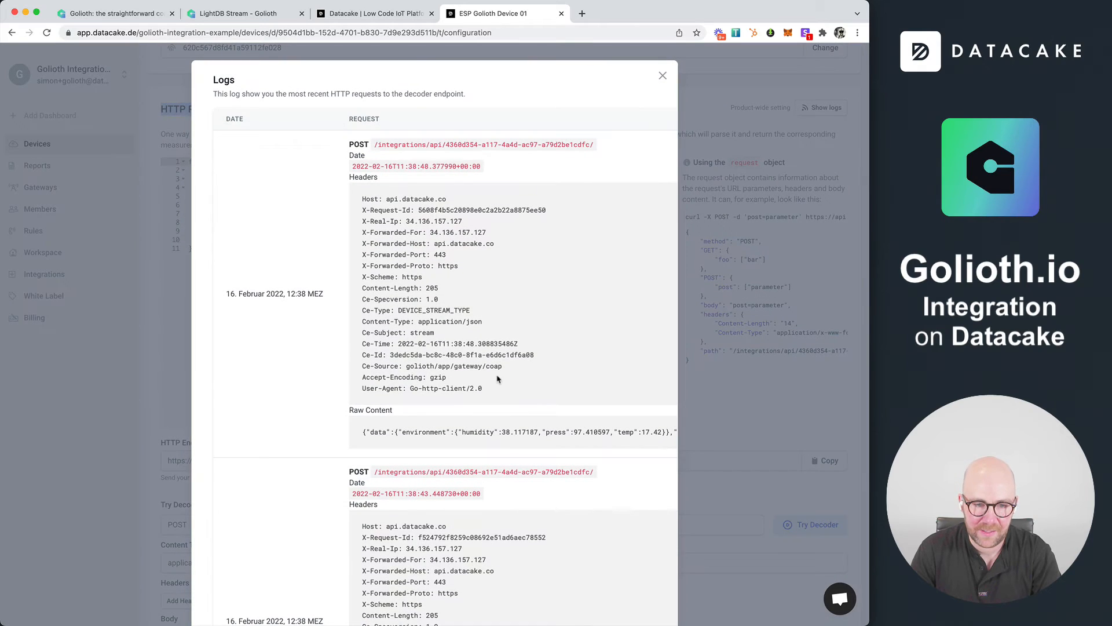
pyautogui.tripleClick(497, 433)
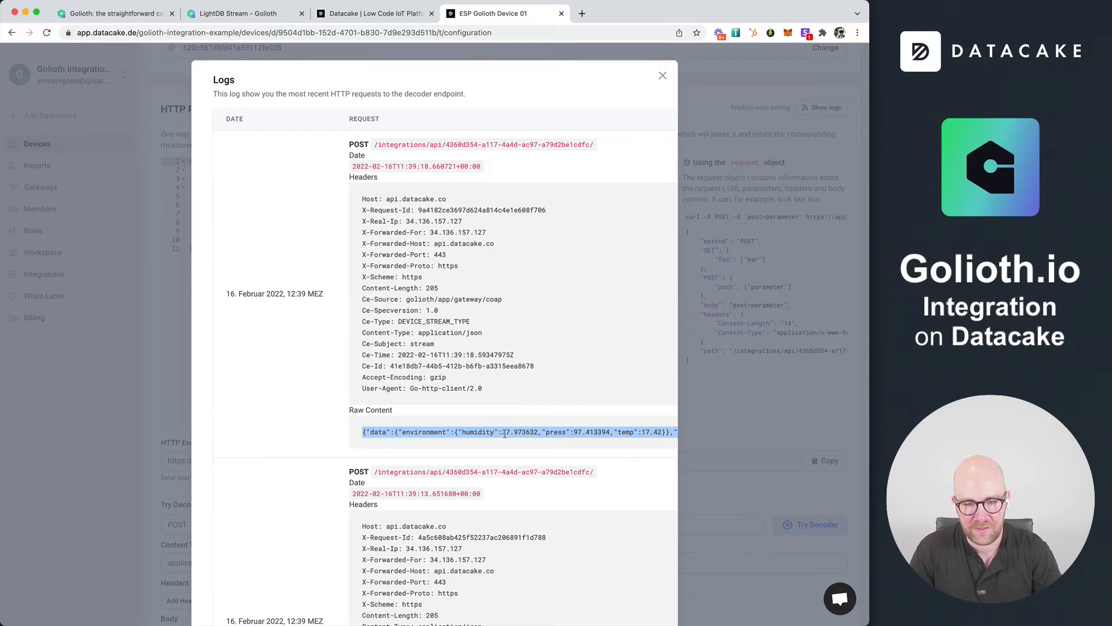
pyautogui.click(766, 426)
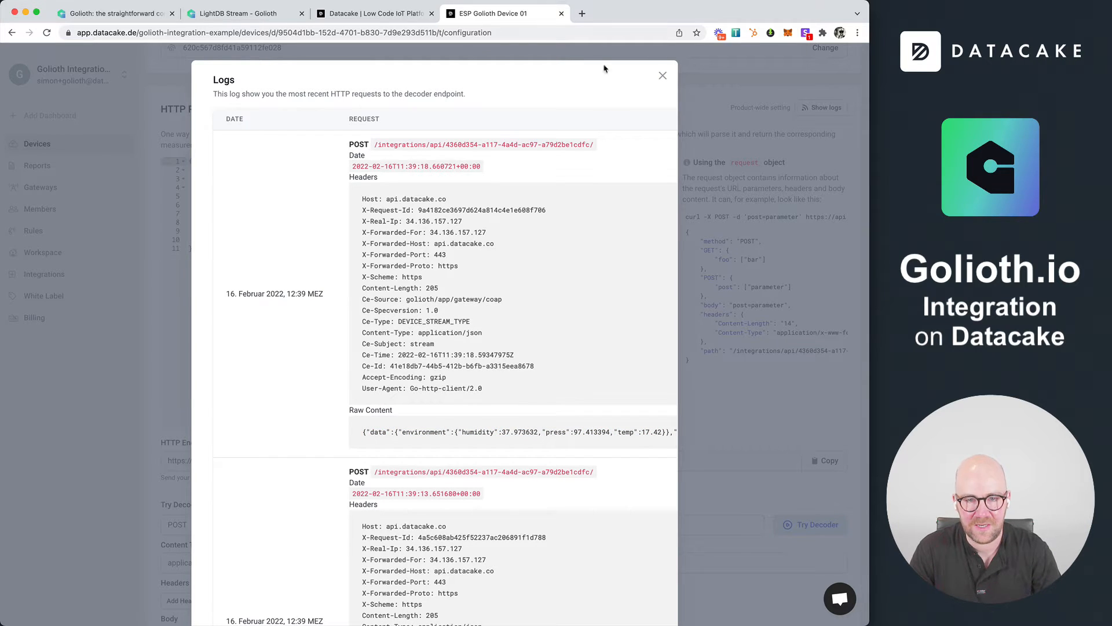
# Open the JSON Formatter & Validator site in a new browser tab, format the copied payload, and copy the formatted JSON
pyautogui.click(583, 13)
pyautogui.write('js')
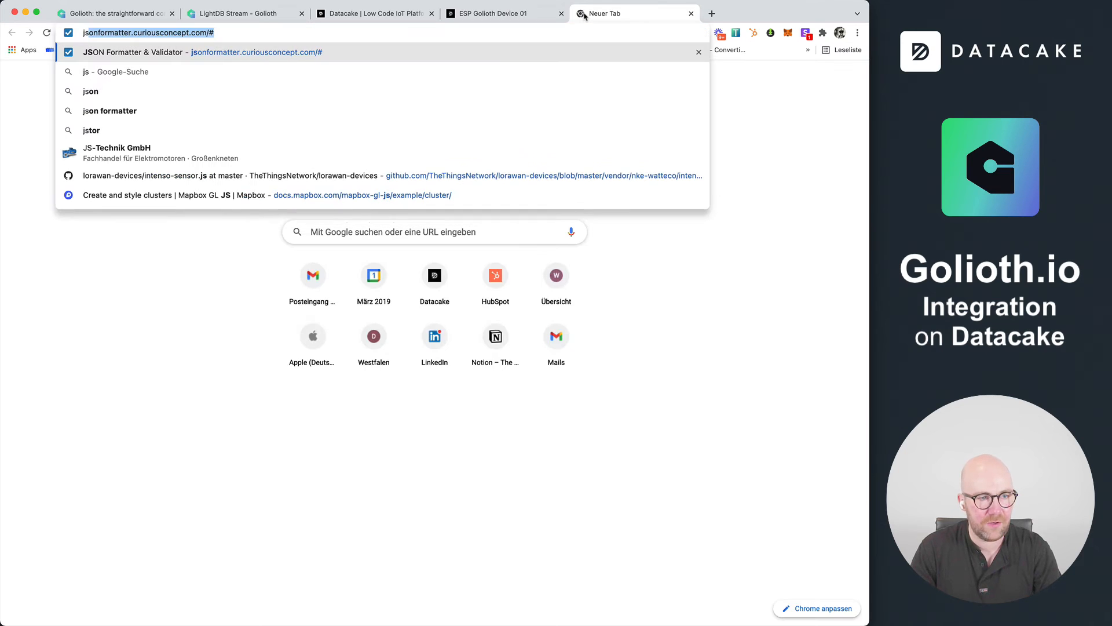
pyautogui.press('Return')
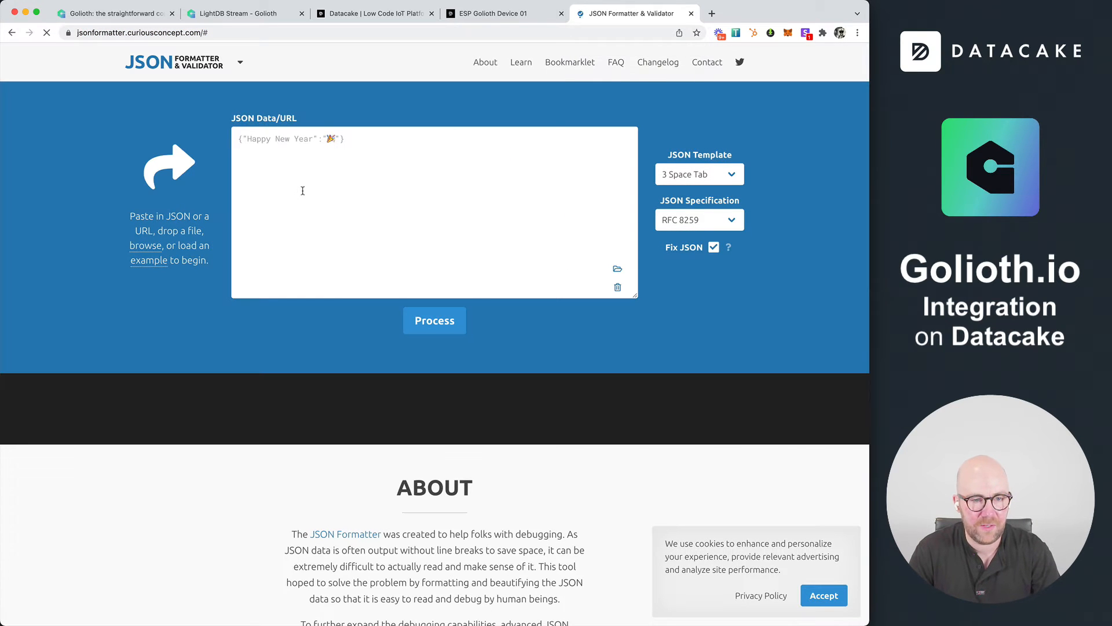
pyautogui.press('super+v')
pyautogui.click(410, 312)
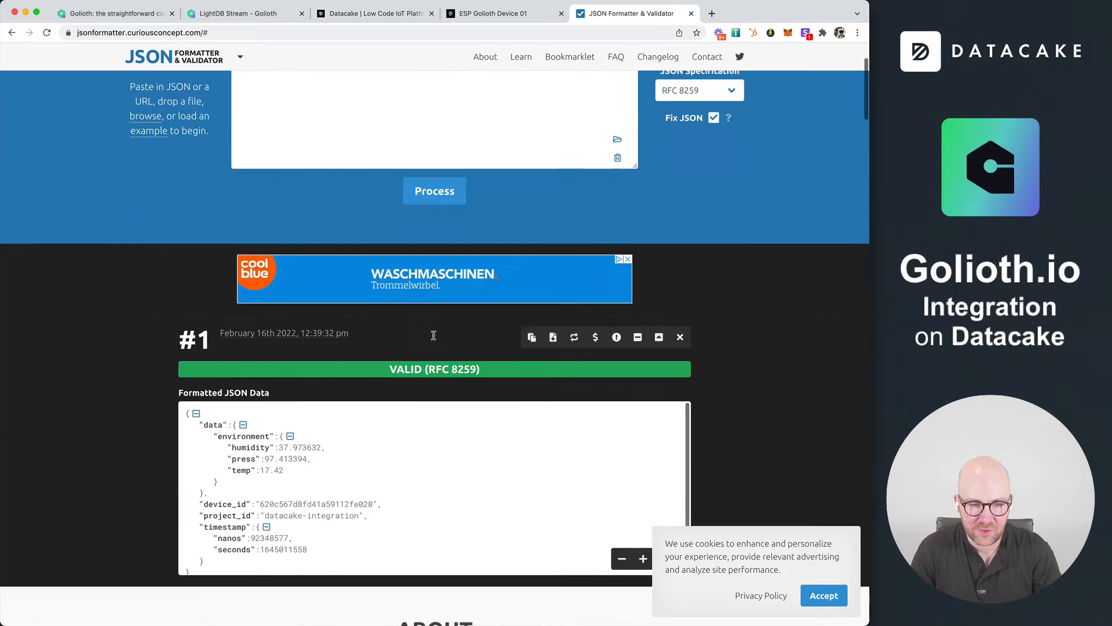
pyautogui.press('super+a')
pyautogui.press('super+c')
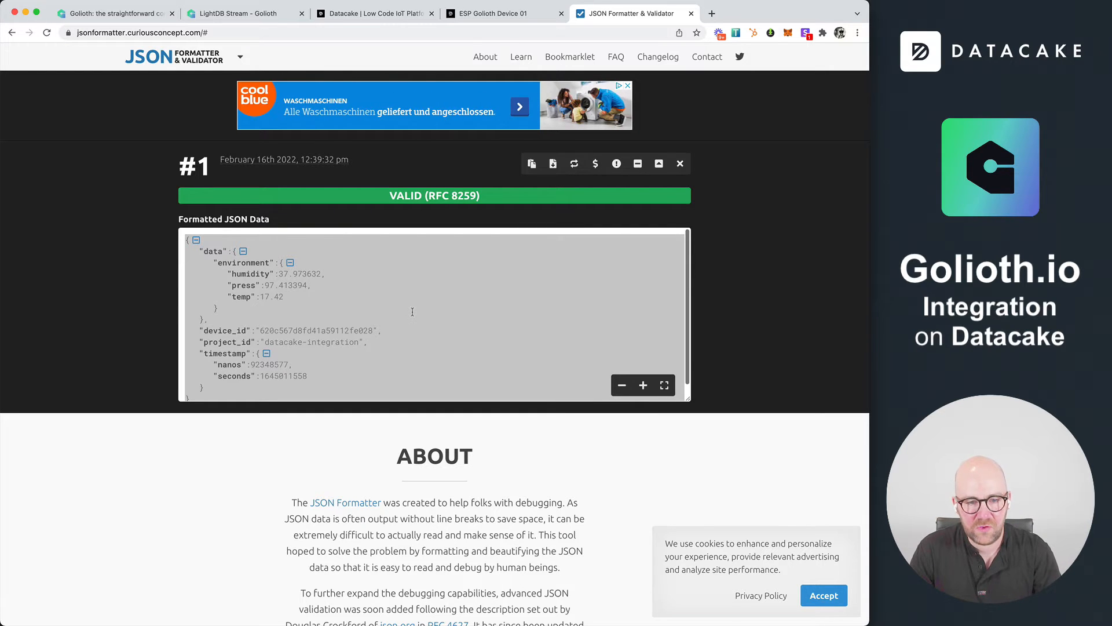
# Switch to the code editor and paste the formatted JSON below the comment in goliothdecoder.js
pyautogui.press('super+Tab')
pyautogui.press('super+Tab')
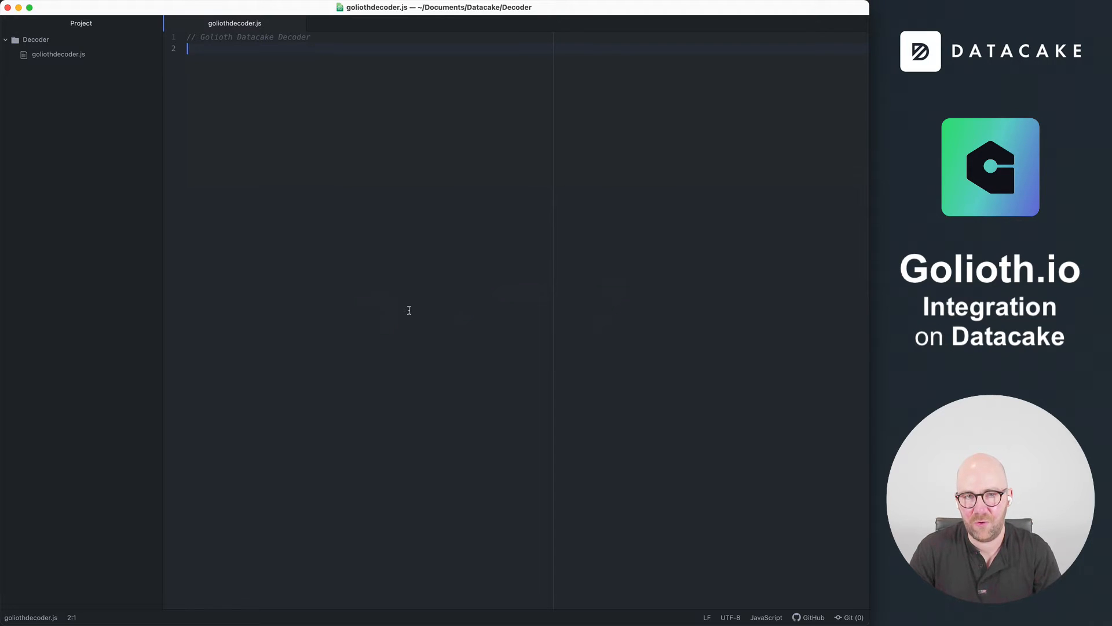
pyautogui.press('super+v')
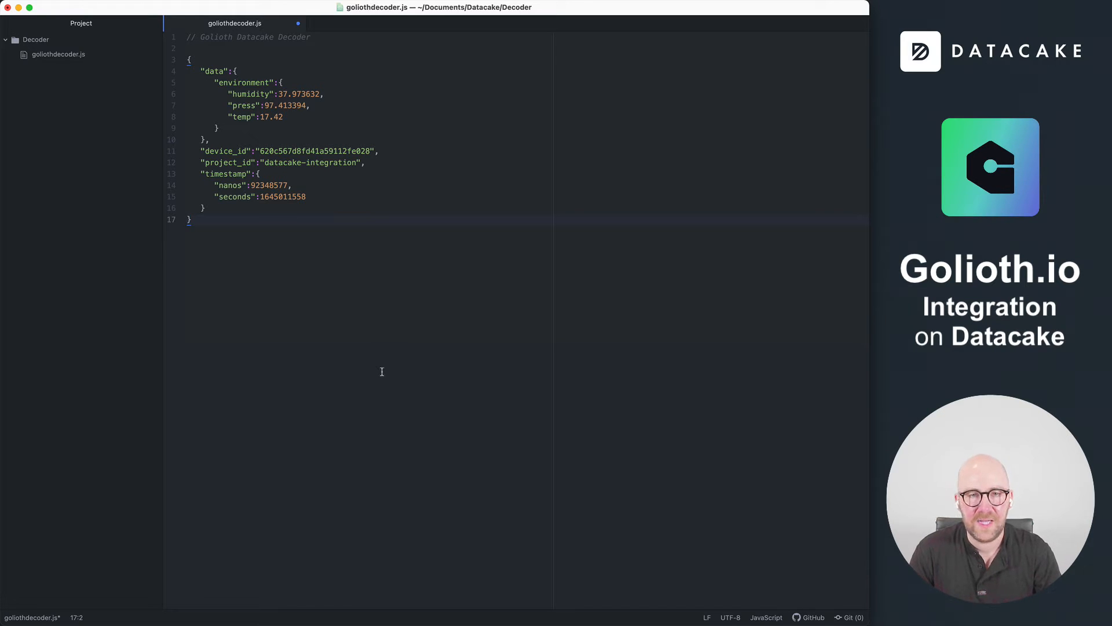
# Copy the entire Decoder function template from the Datacake payload decoder and paste it below the JSON in goliothdecoder.js
pyautogui.press('super+Tab')
pyautogui.click(483, 16)
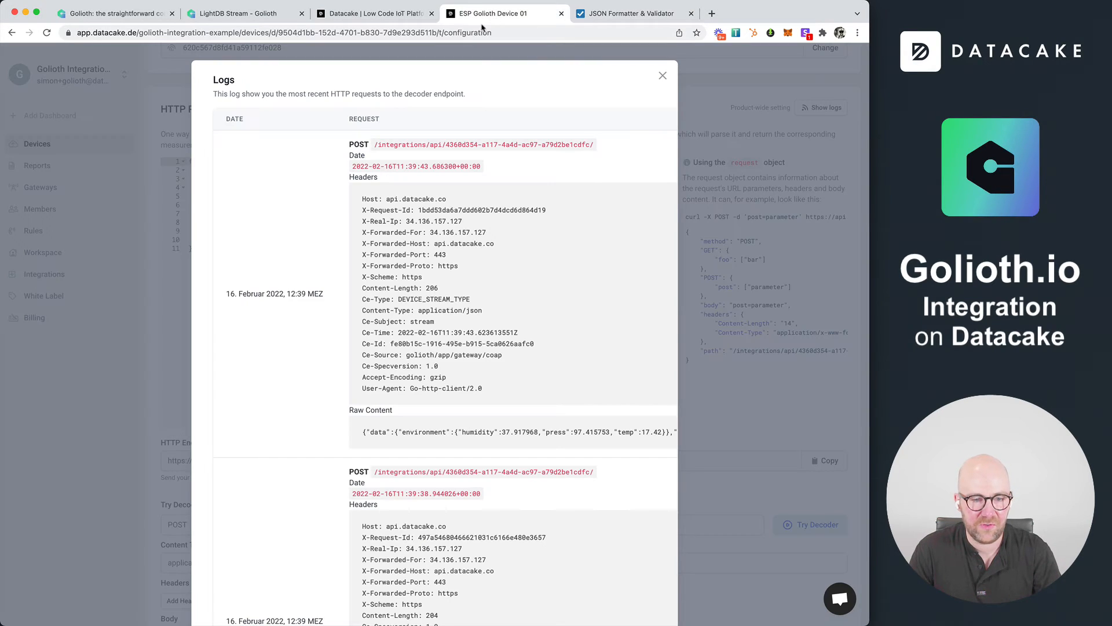
pyautogui.click(662, 76)
pyautogui.click(410, 256)
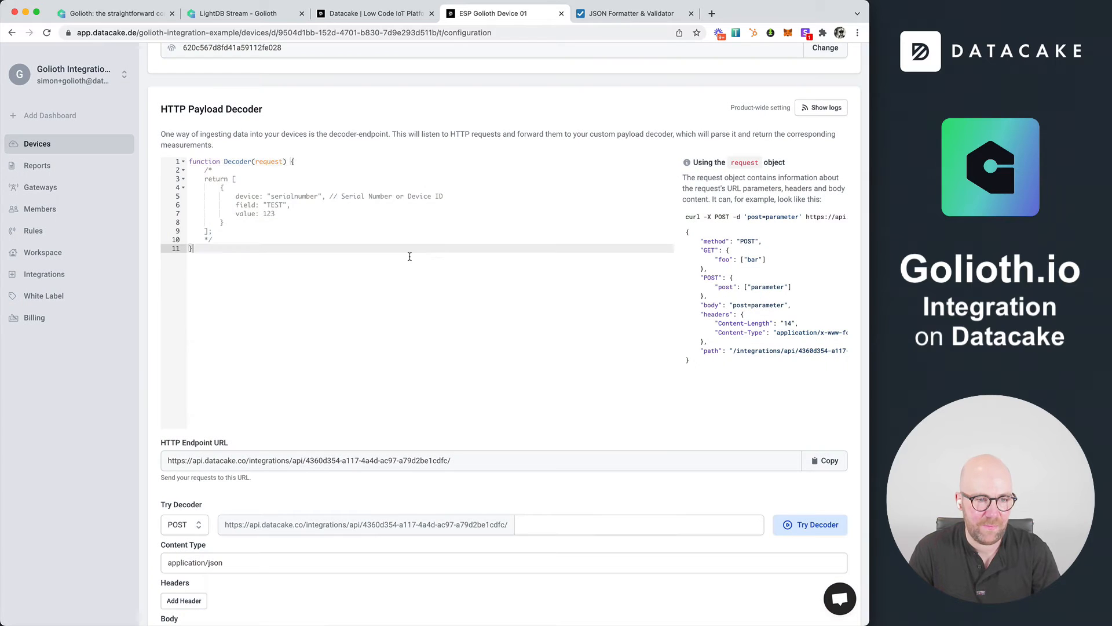
pyautogui.press('super+a')
pyautogui.press('super+c')
pyautogui.press('super+Tab')
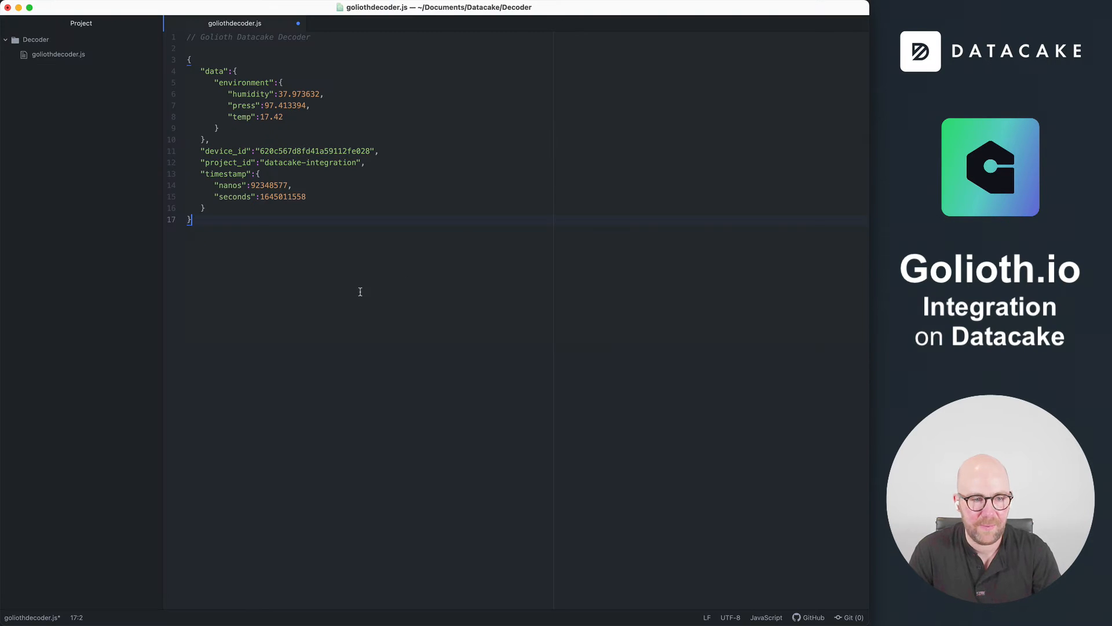
pyautogui.press('Return')
pyautogui.press('Return')
pyautogui.press('super+v')
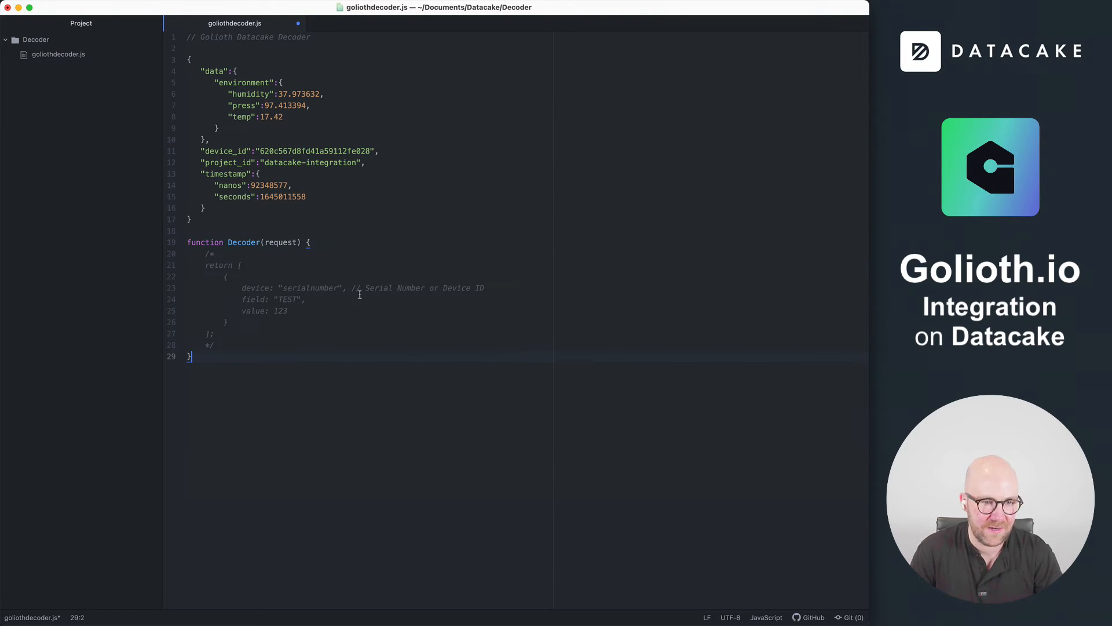
# Inside the Decoder function, declare a payload variable set to JSON.parse(request.body) above the commented return block
pyautogui.click(324, 242)
pyautogui.press('Return')
pyautogui.press('Return')
pyautogui.press('Return')
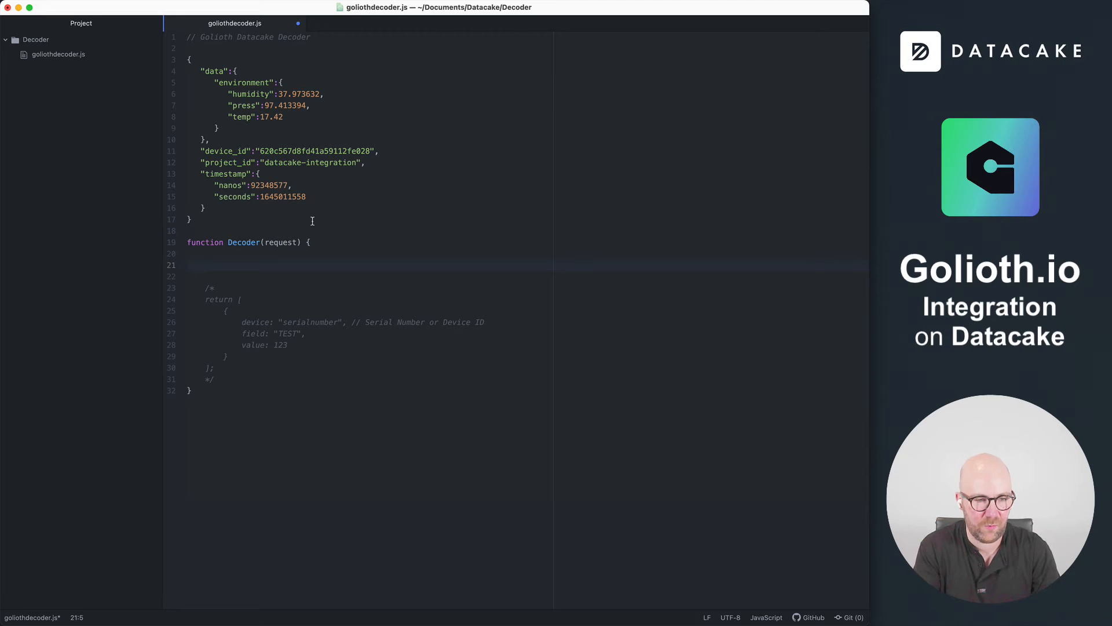
pyautogui.write('var payload = ')
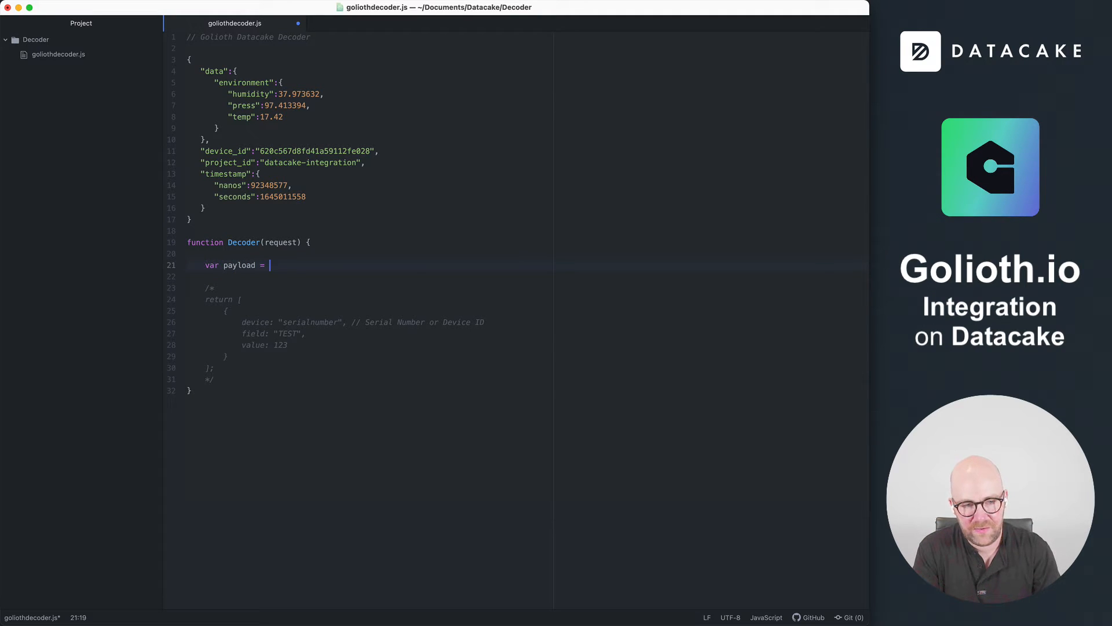
pyautogui.write('JSON.p')
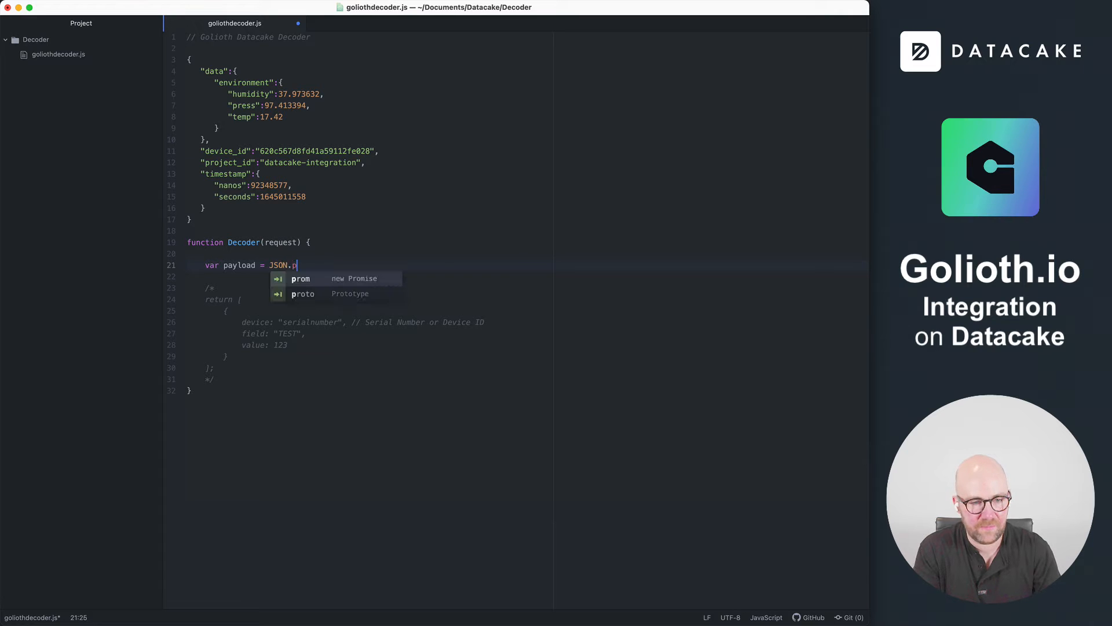
pyautogui.write('arse(request.body)')
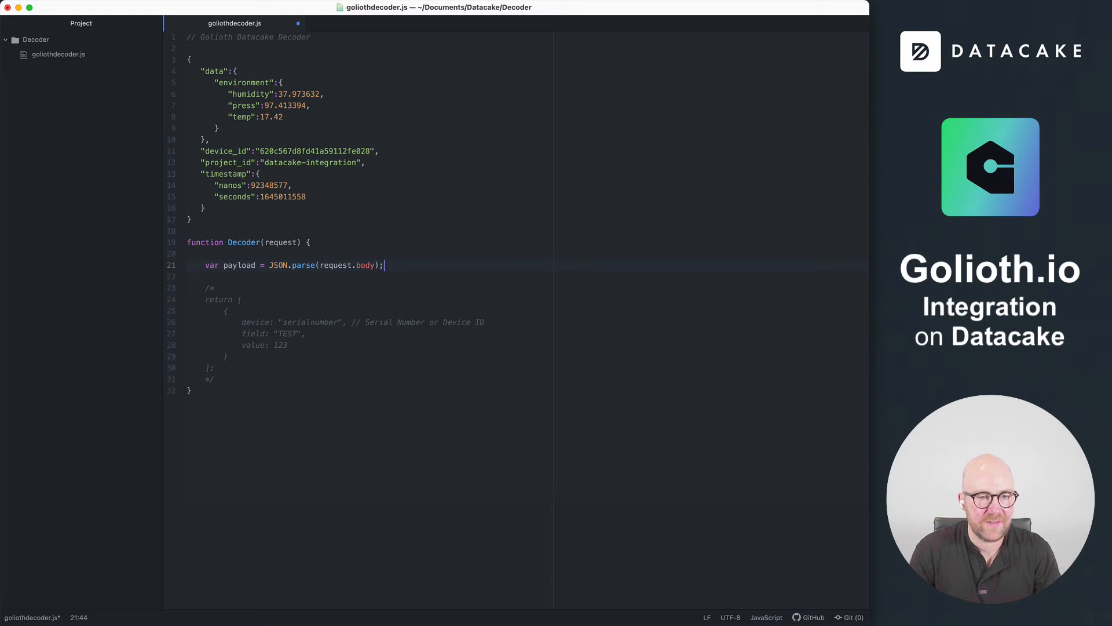
pyautogui.write(';')
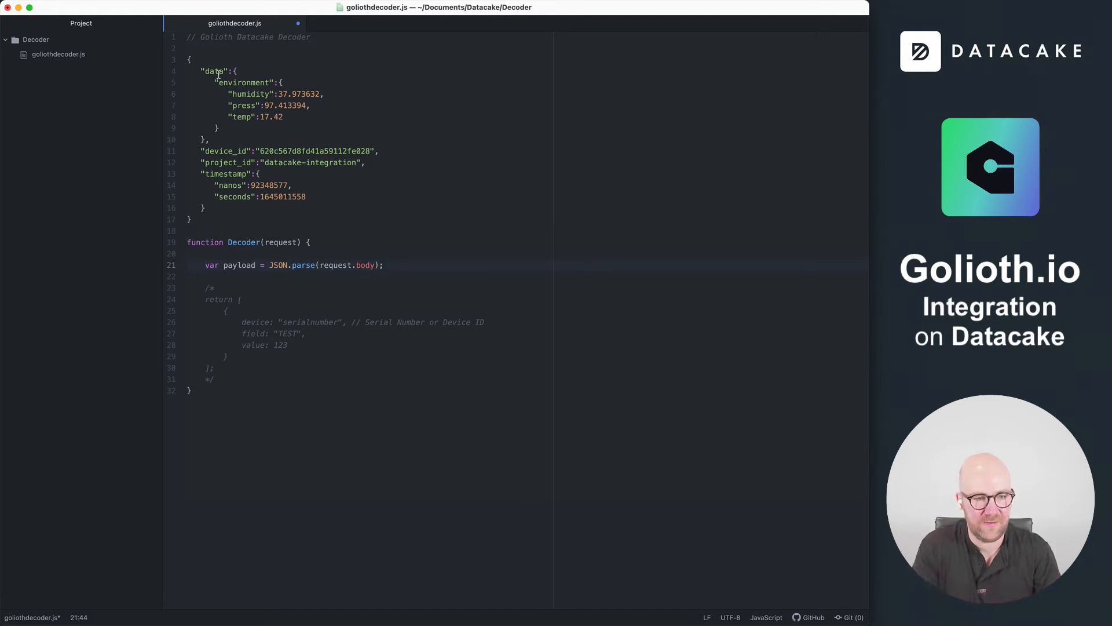
# Below the payload line, leave a blank line and declare a data variable set to payload.data
pyautogui.press('Return')
pyautogui.write('v')
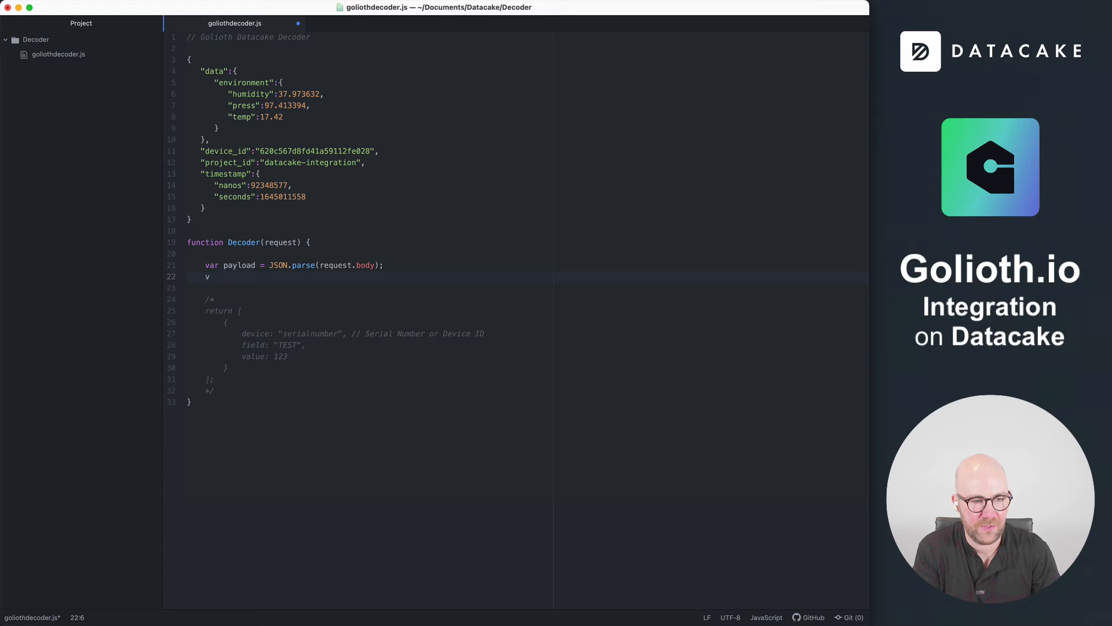
pyautogui.press('BackSpace')
pyautogui.press('Return')
pyautogui.write('var data = ')
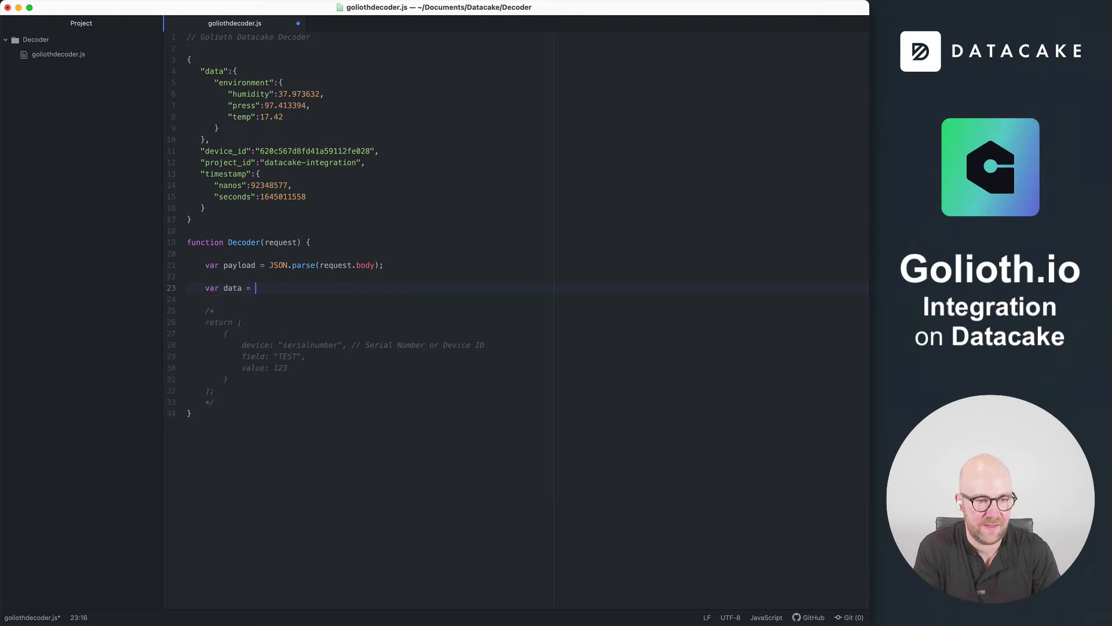
pyautogui.write('payload.dat')
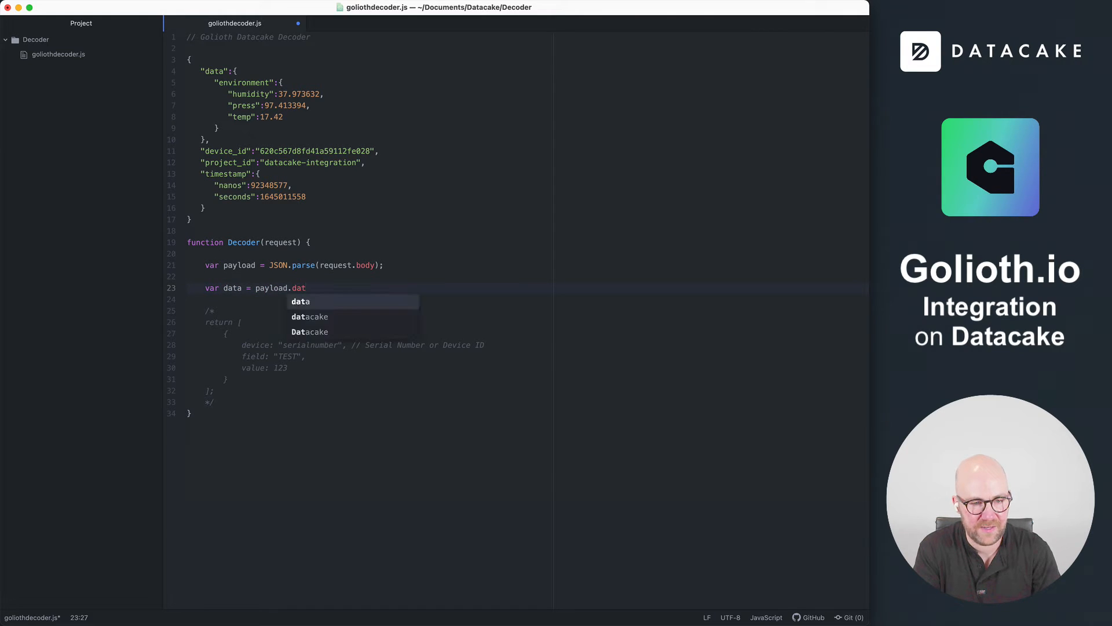
pyautogui.write('a;')
# Declare a device_id variable set to payload.device_id directly below the data variable
pyautogui.press('Return')
pyautogui.write('var ')
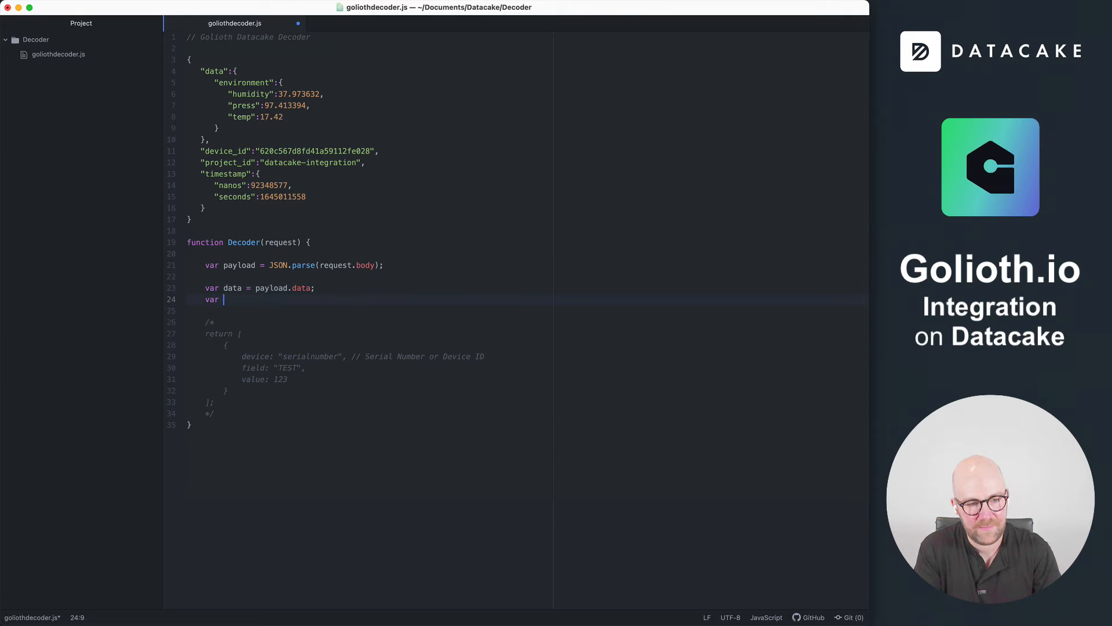
pyautogui.write('device_id = payload.device_id;')
pyautogui.press('Return')
pyautogui.press('Return')
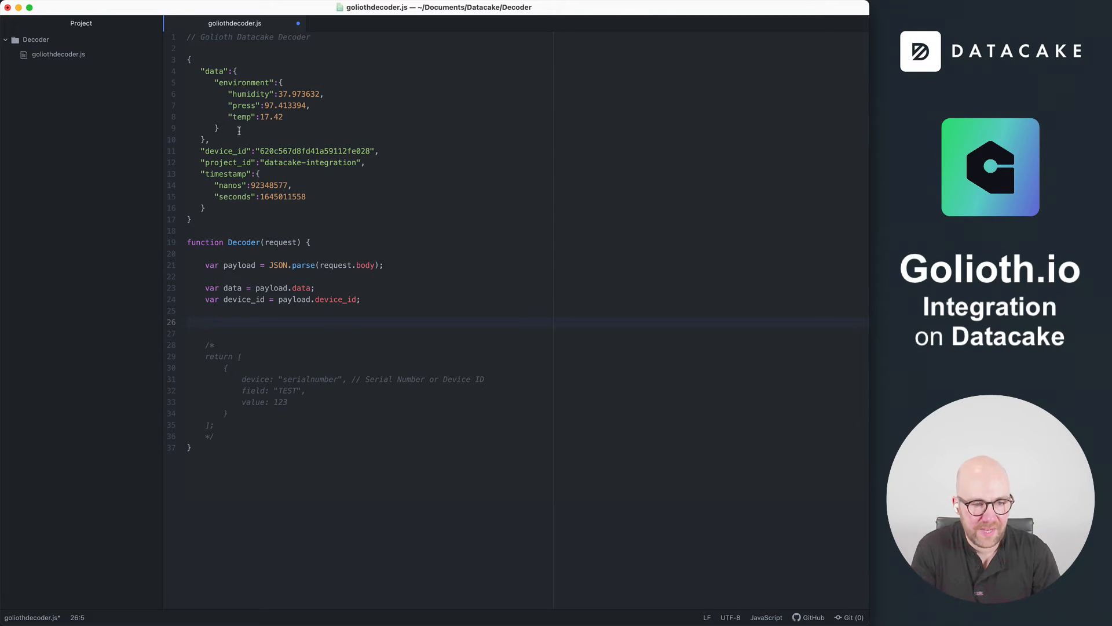
pyautogui.press('BackSpace')
pyautogui.press('BackSpace')
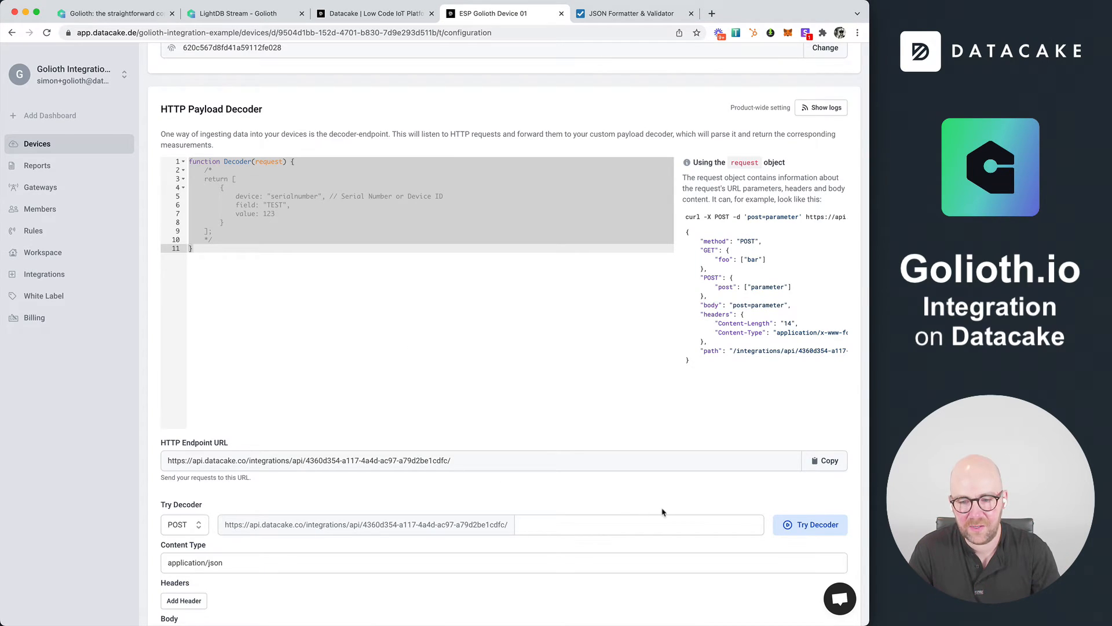
# Switch to the Datacake device configuration in the browser and add a Float field named Temperature
pyautogui.scroll(-8, 664, 512)
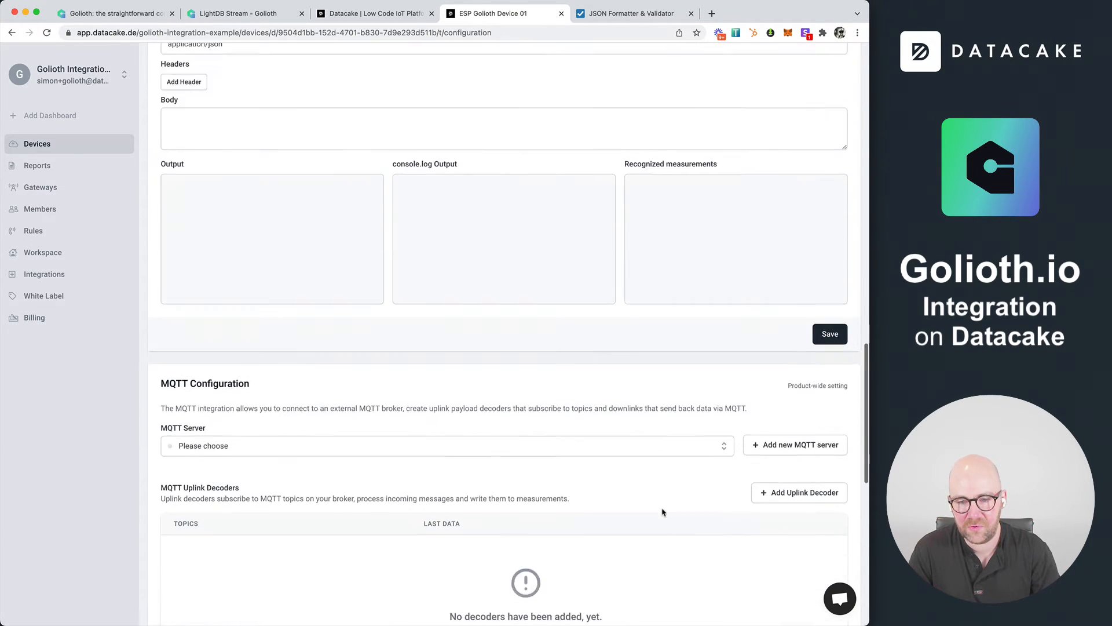
pyautogui.scroll(-3, 664, 512)
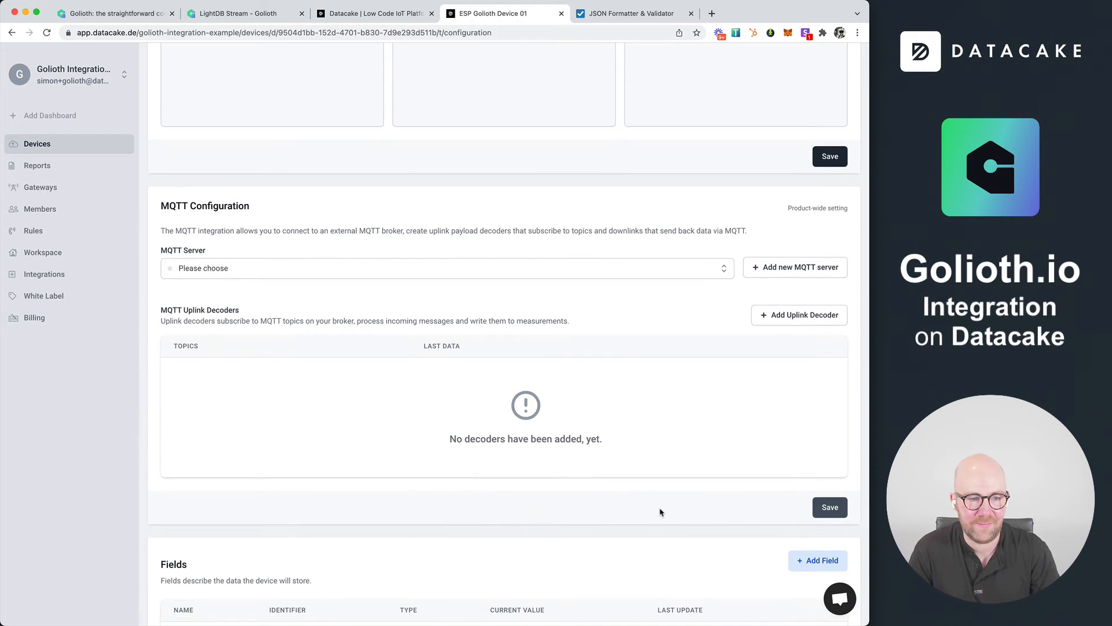
pyautogui.scroll(-5, 661, 513)
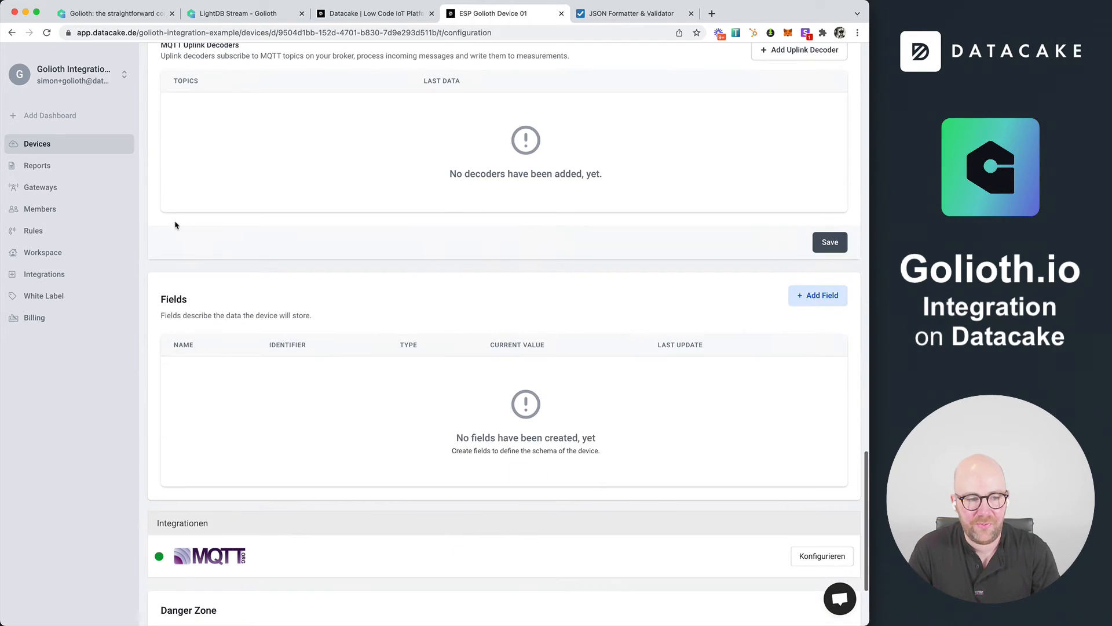
pyautogui.scroll(-1, 164, 280)
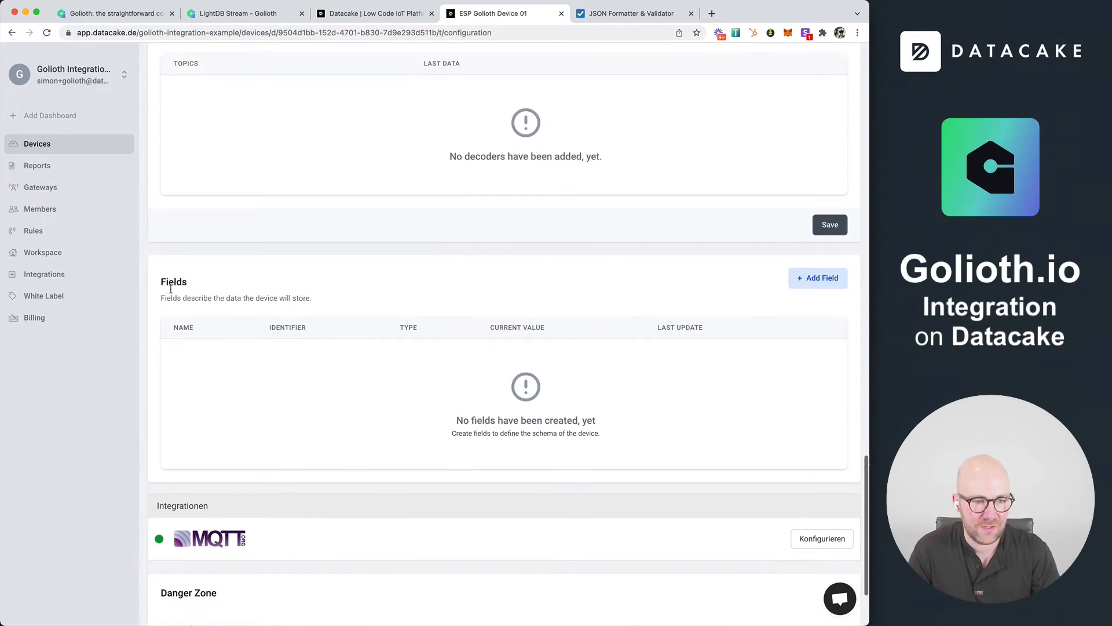
pyautogui.moveTo(162, 259); pyautogui.dragTo(231, 256)
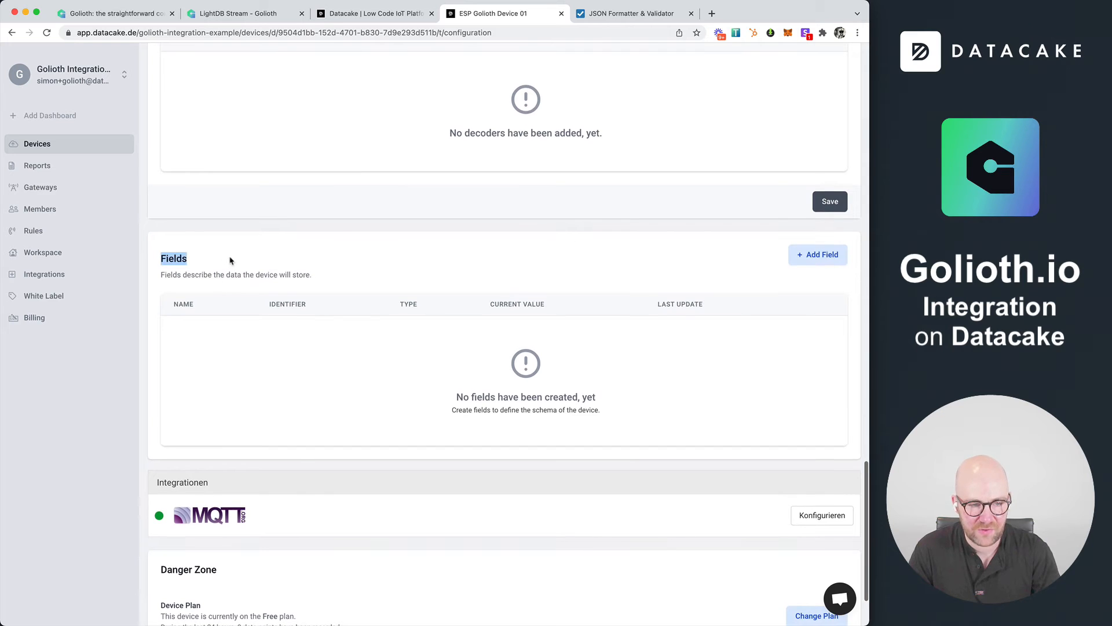
pyautogui.click(814, 260)
pyautogui.click(383, 282)
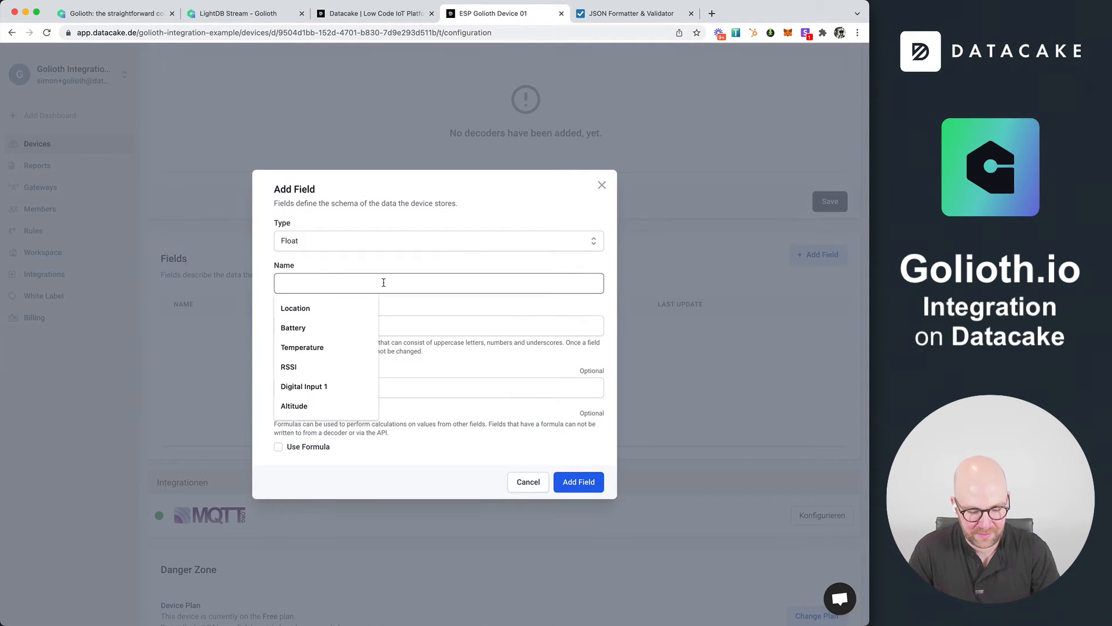
pyautogui.write('Te')
pyautogui.click(301, 307)
pyautogui.click(578, 481)
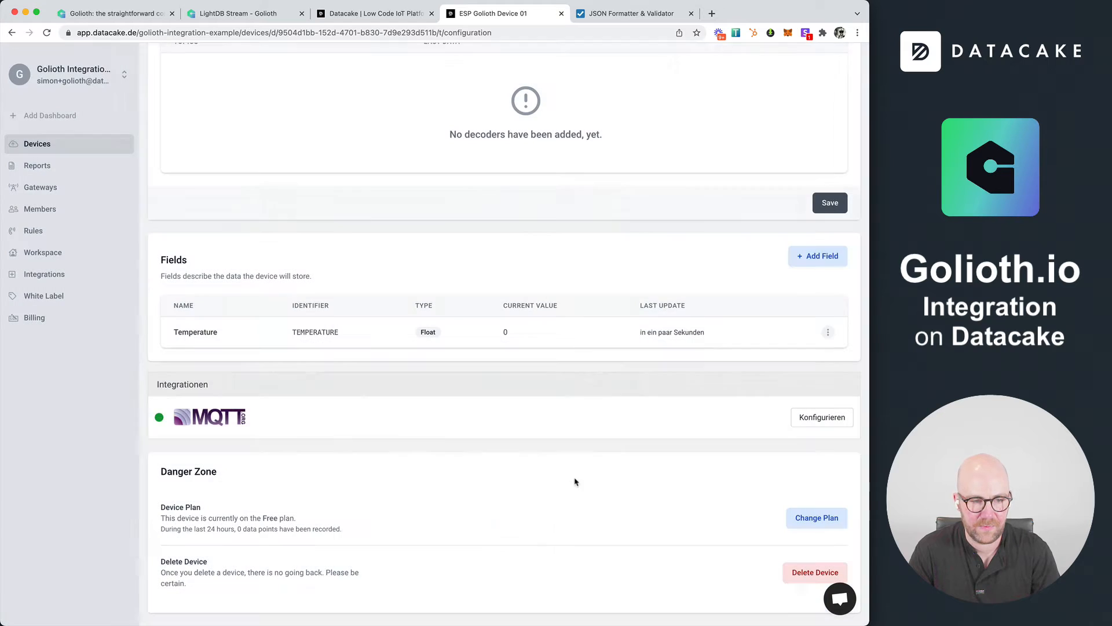
# Add a second Float field named Humidity to the device
pyautogui.click(837, 259)
pyautogui.click(356, 281)
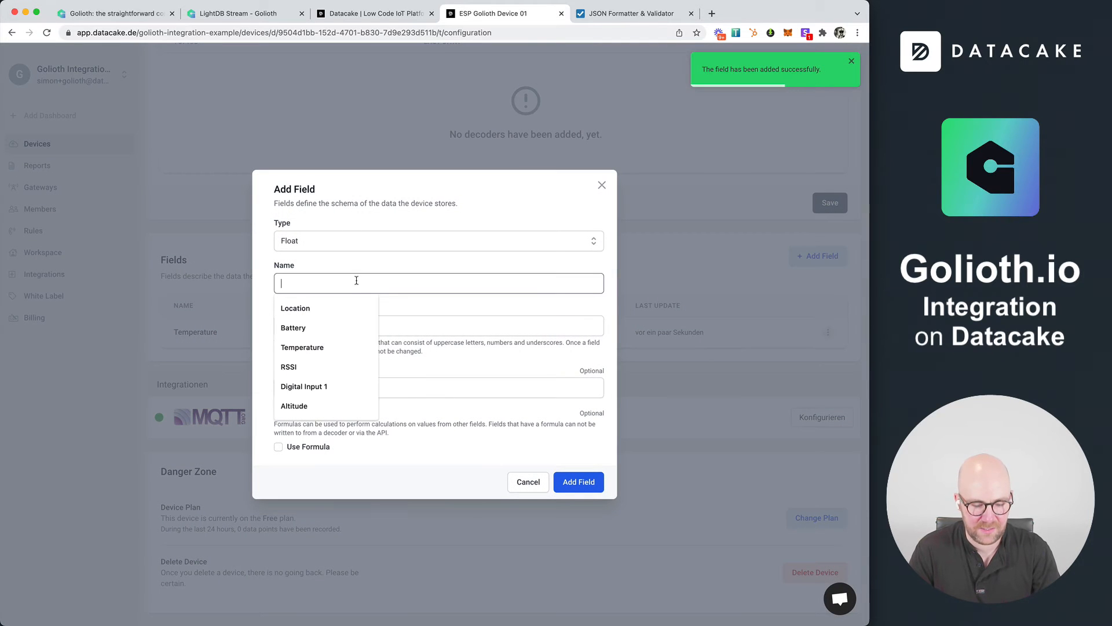
pyautogui.write('Humidity')
pyautogui.click(331, 308)
pyautogui.click(579, 481)
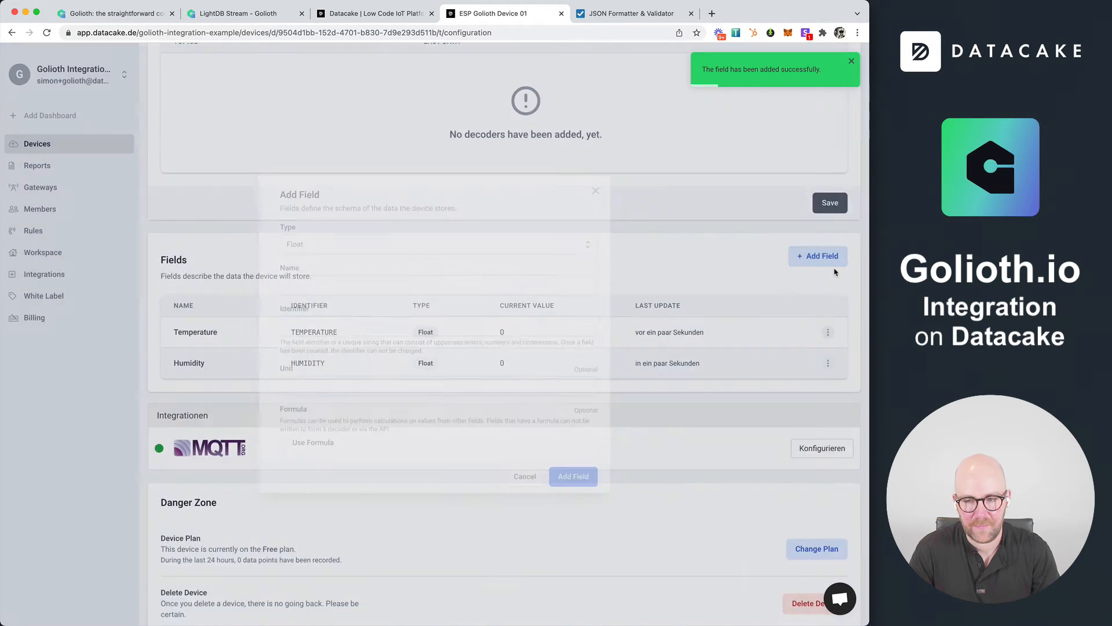
# Add a third Float field named Pressure with the identifier PRESSURE to the device
pyautogui.click(828, 256)
pyautogui.click(359, 281)
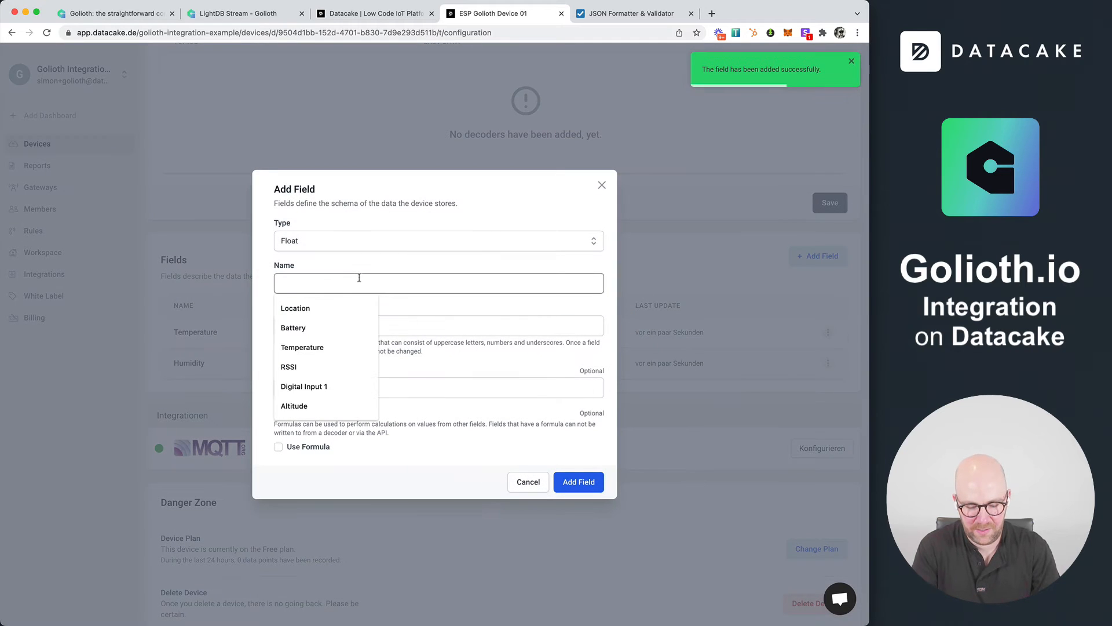
pyautogui.write('Pres')
pyautogui.click(298, 307)
pyautogui.click(579, 482)
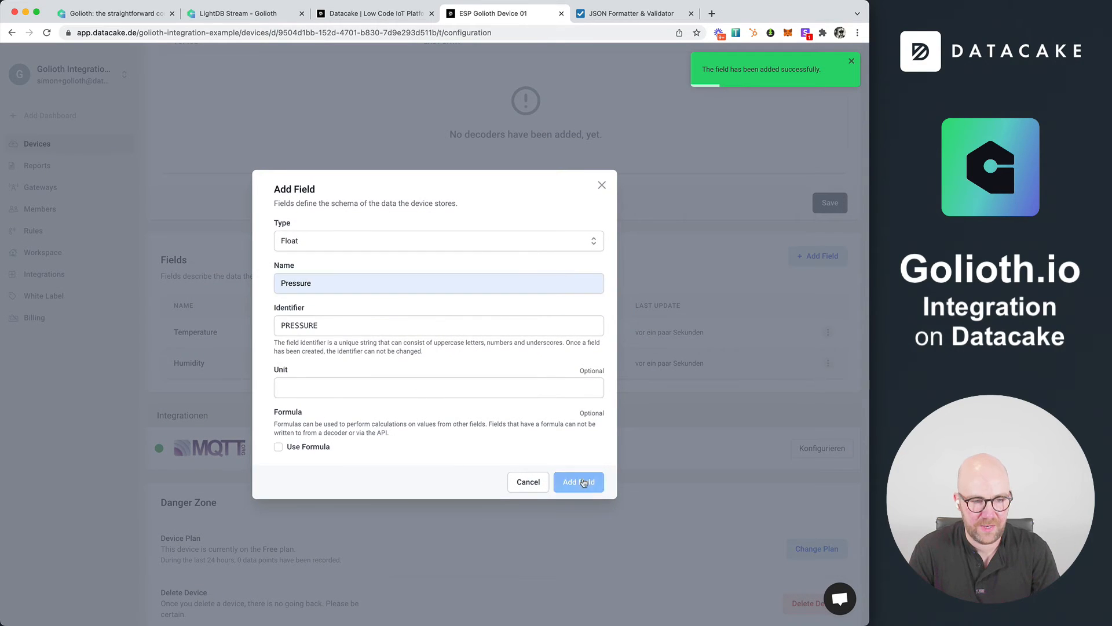
# Select the Temperature field's identifier, switch to the code editor, and remove the comment markers around the Decoder's return block
pyautogui.moveTo(291, 332); pyautogui.dragTo(340, 332)
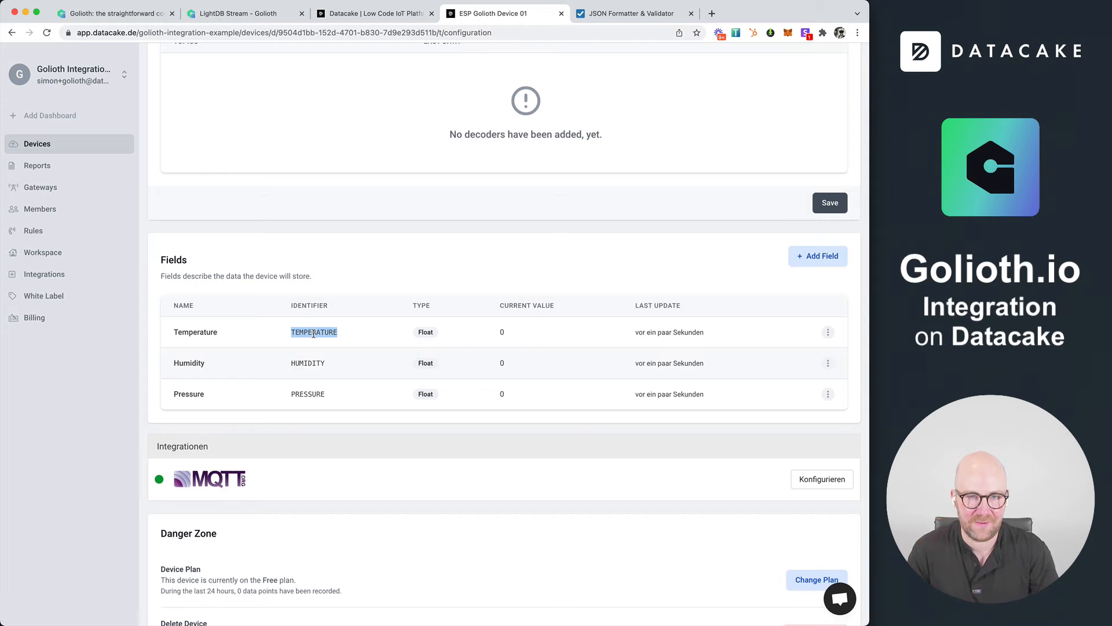
pyautogui.press('super+Tab')
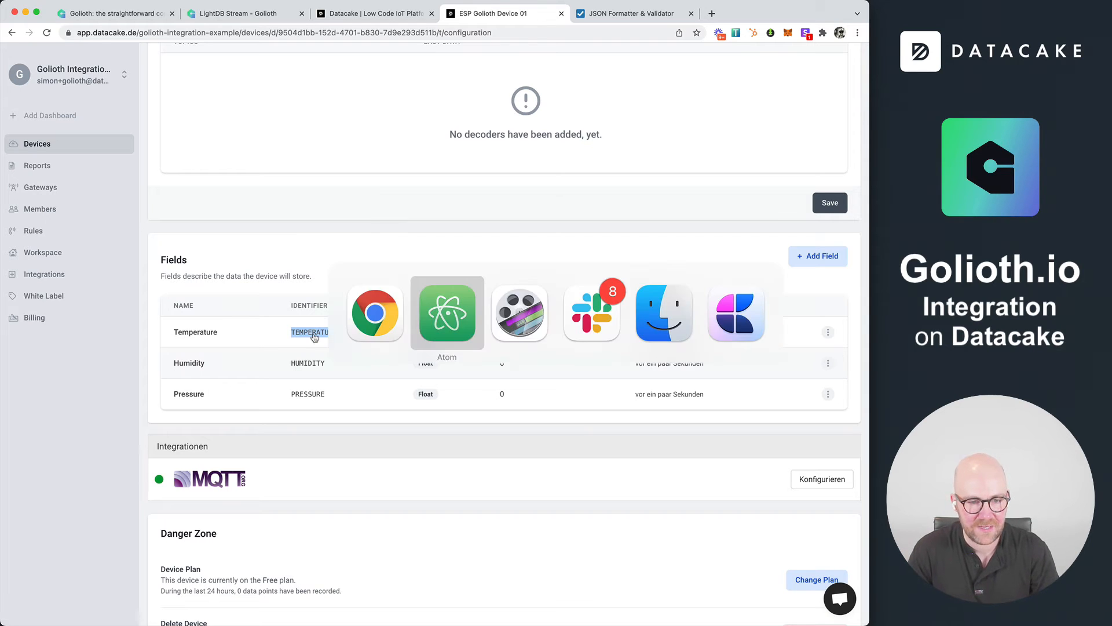
pyautogui.click(254, 326)
pyautogui.press('BackSpace')
pyautogui.press('BackSpace')
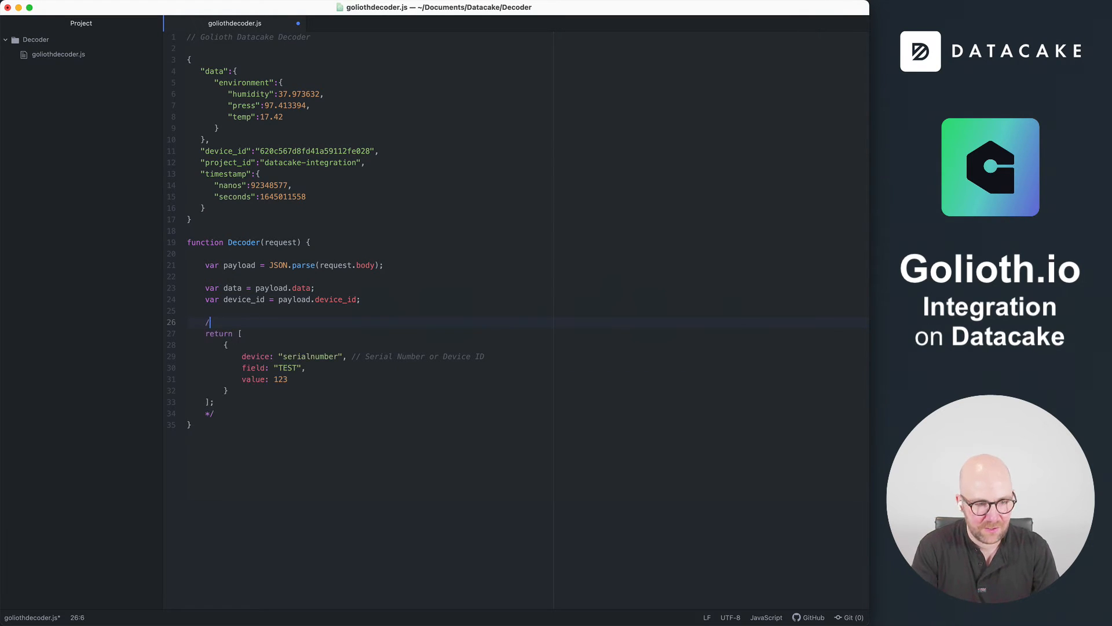
pyautogui.press('Down')
pyautogui.press('Down')
pyautogui.press('Down')
pyautogui.press('Down')
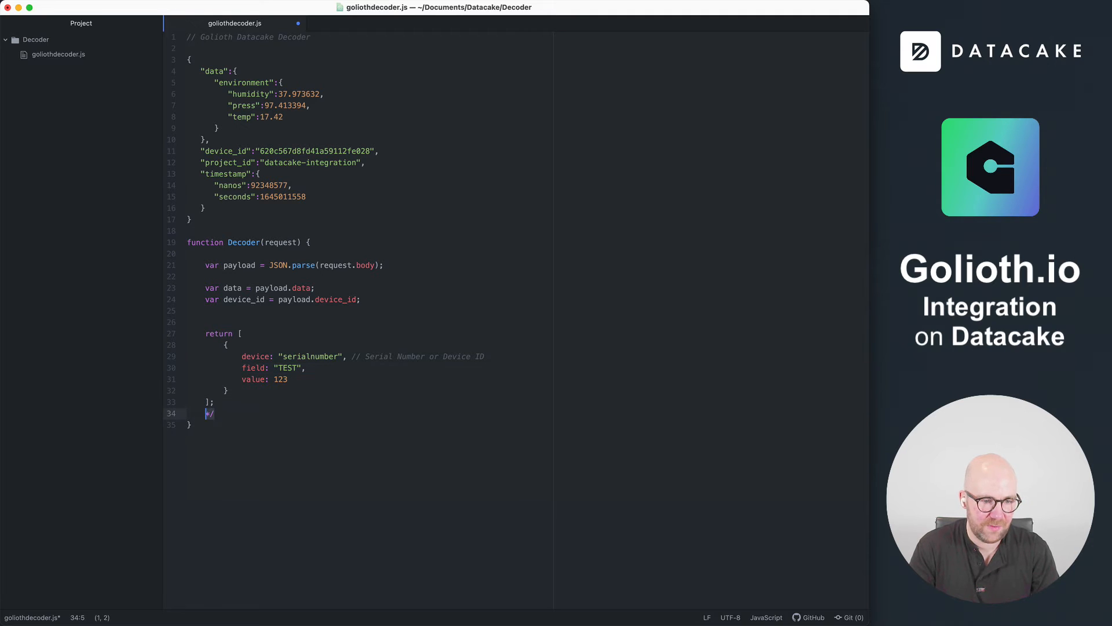
pyautogui.press('Delete')
pyautogui.press('Delete')
pyautogui.press('BackSpace')
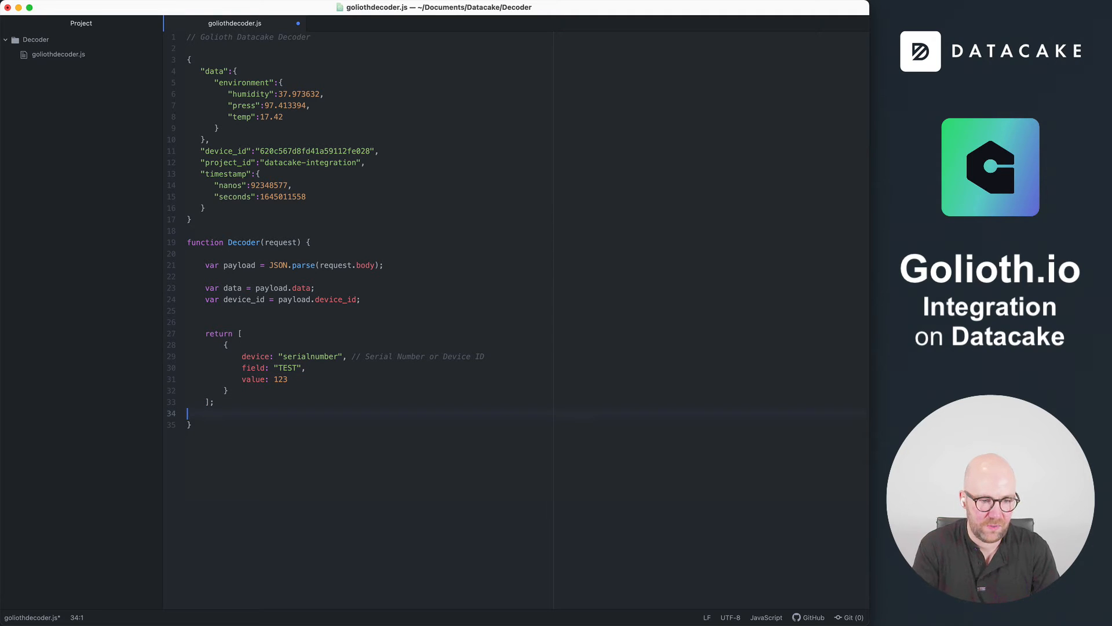
# Set the returned object's field to "TEMPERATURE" and its value to data.temp, with the data variable reading payload.data.environment
pyautogui.doubleClick(289, 368)
pyautogui.write('TEMPERATURE')
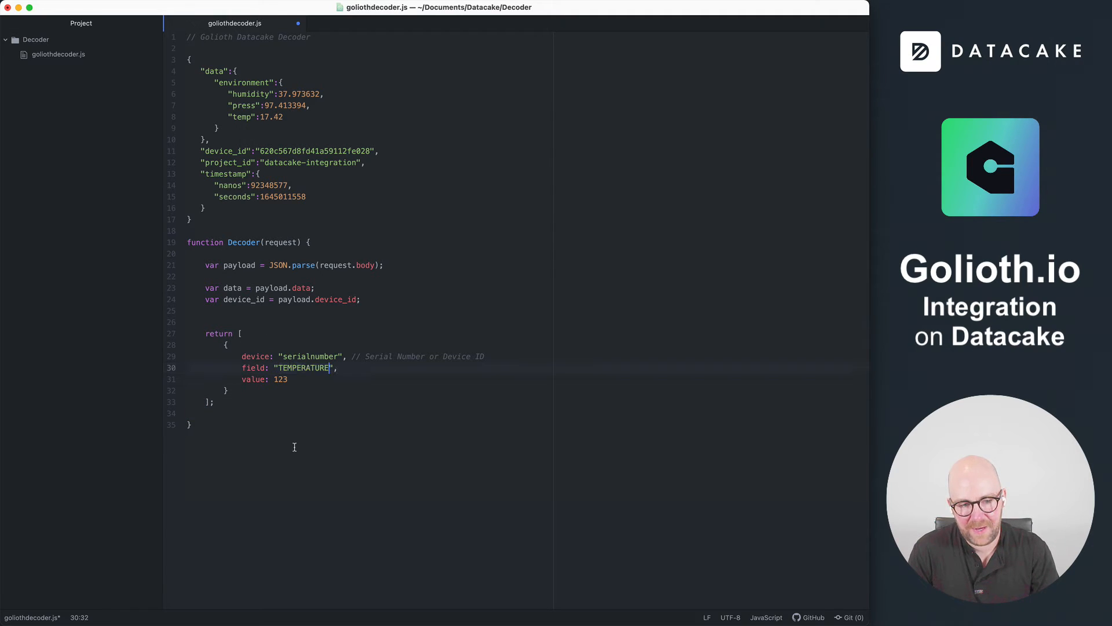
pyautogui.doubleClick(281, 379)
pyautogui.write('data.')
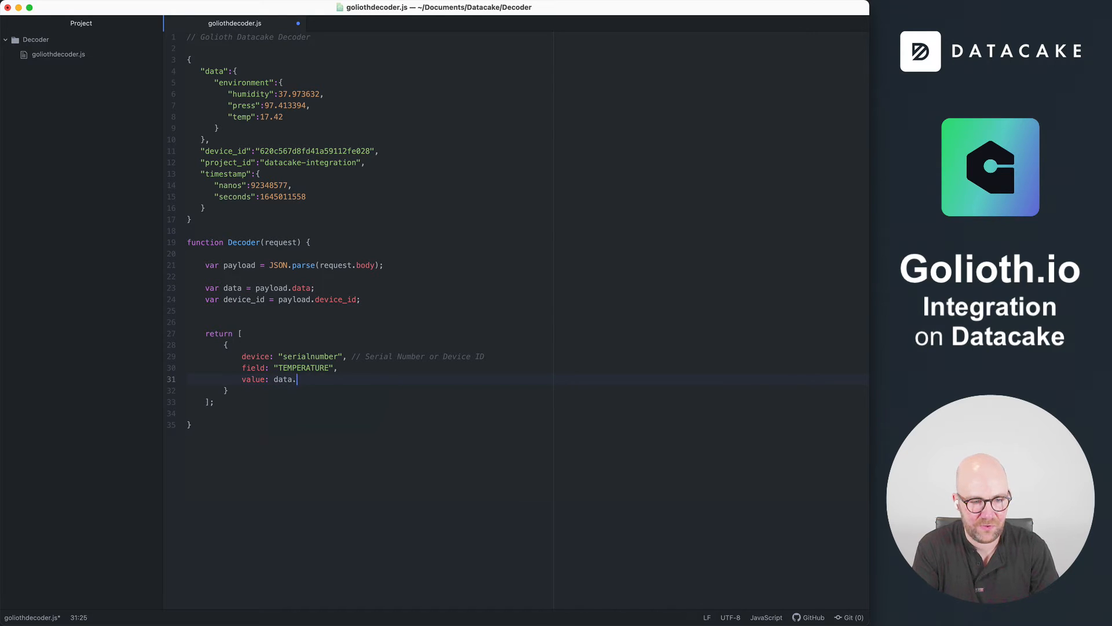
pyautogui.doubleClick(240, 114)
pyautogui.press('super+c')
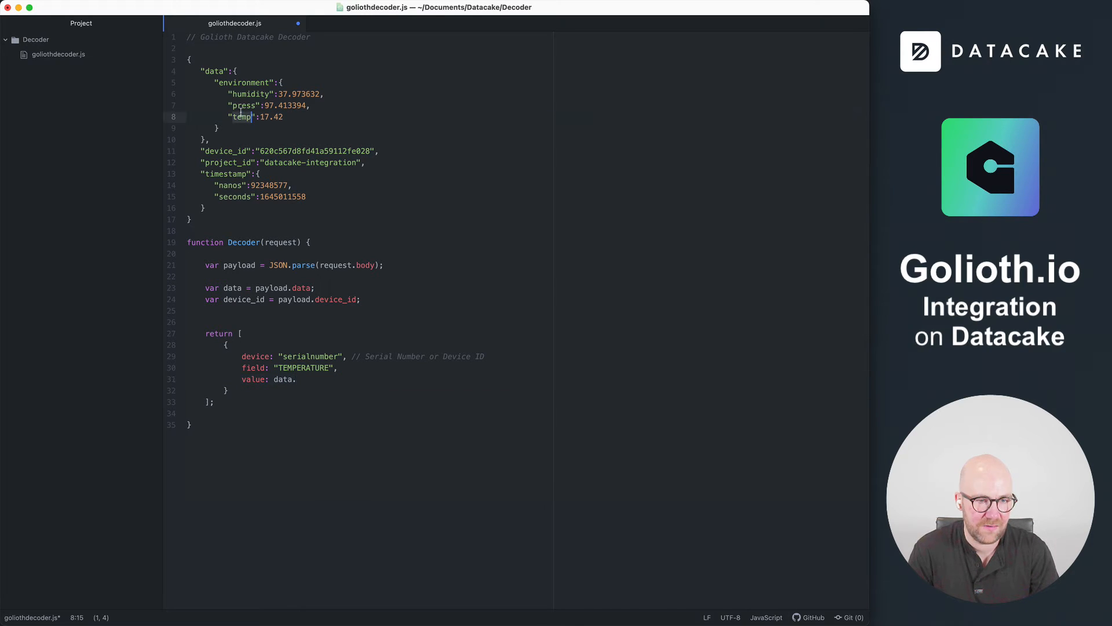
pyautogui.click(340, 380)
pyautogui.press('super+v')
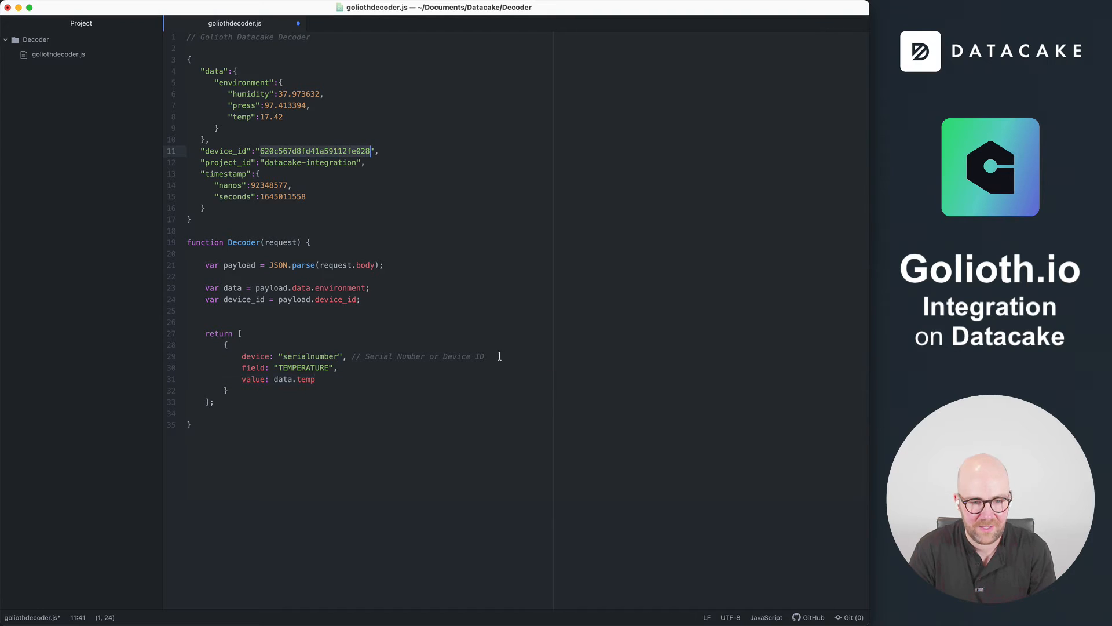
# Replace the "serialnumber" placeholder and its trailing comment in the returned object's device entry with device_id
pyautogui.click(486, 356)
pyautogui.moveTo(478, 356); pyautogui.dragTo(277, 356)
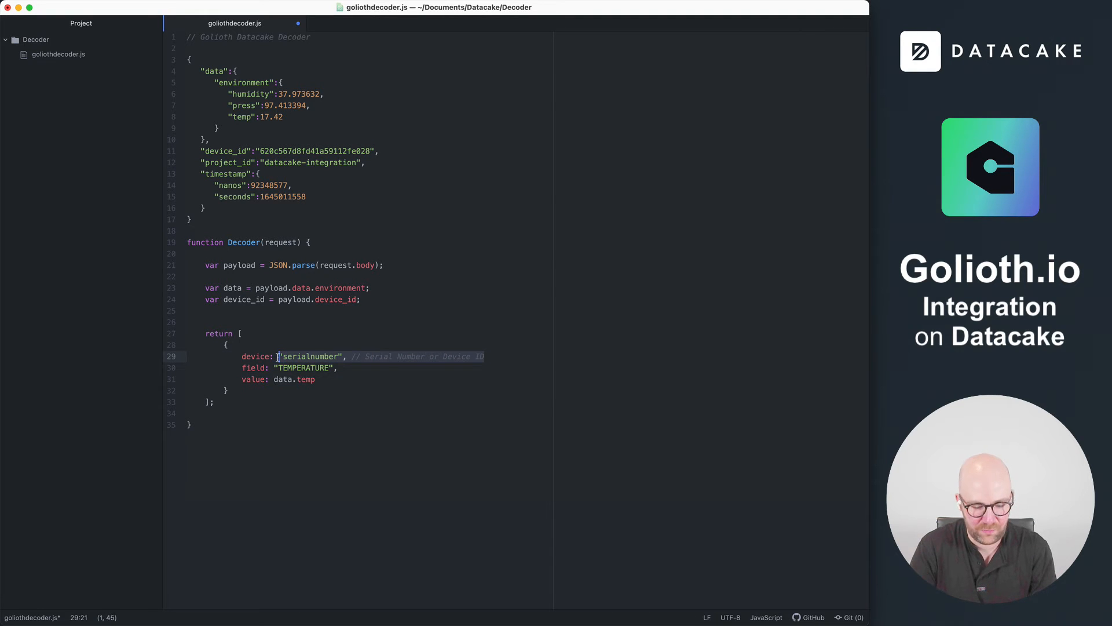
pyautogui.write('device: dev')
pyautogui.press('Down')
pyautogui.press('Tab')
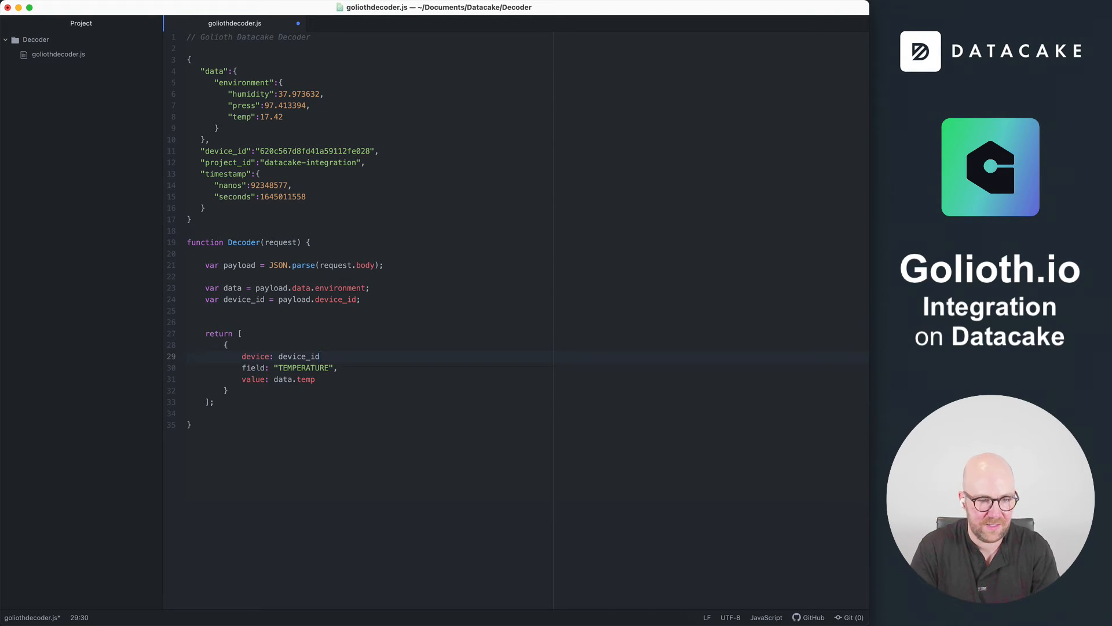
# Duplicate the TEMPERATURE object twice in the Decoder's return array, separating the three objects with commas
pyautogui.press('Down')
pyautogui.press('Down')
pyautogui.press('Down')
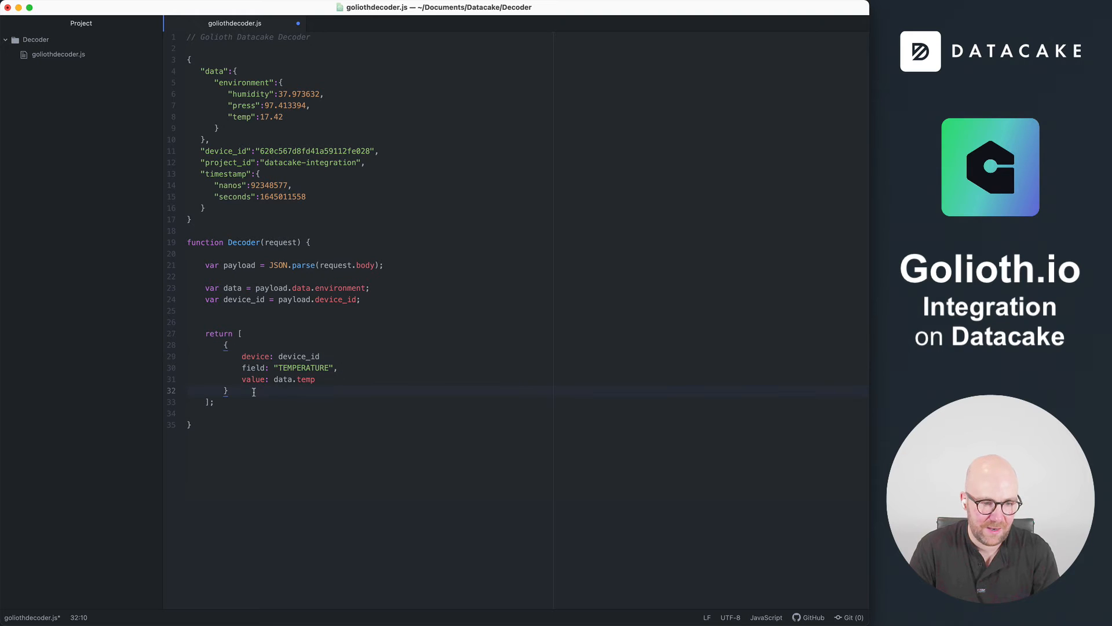
pyautogui.moveTo(204, 379); pyautogui.dragTo(130, 350)
pyautogui.press('cmd+c')
pyautogui.click(237, 392)
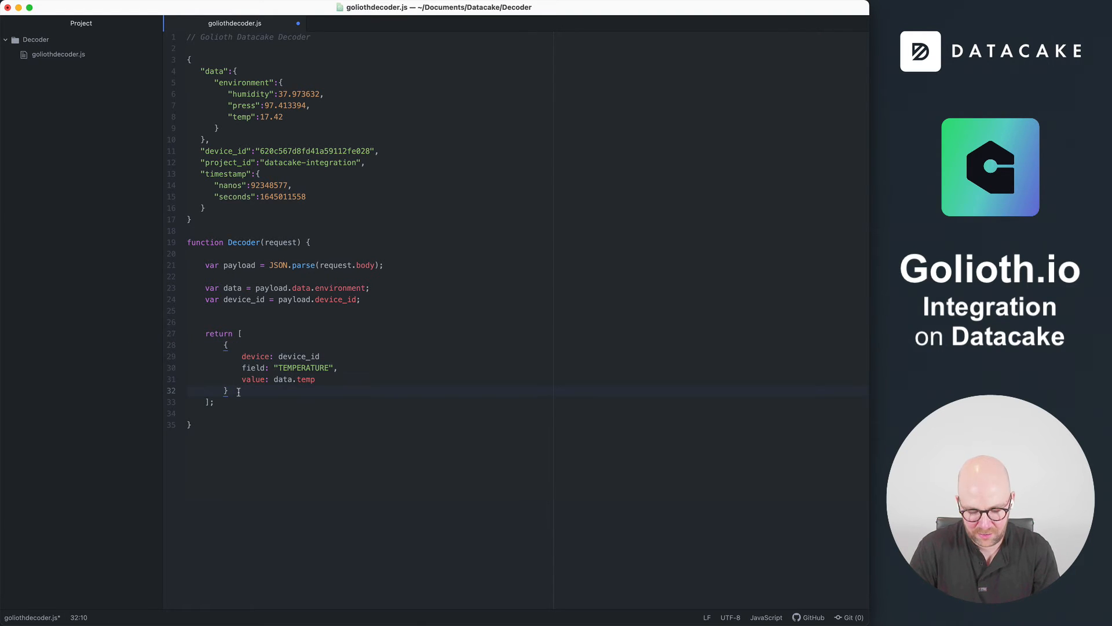
pyautogui.write(',')
pyautogui.press('Return')
pyautogui.press('cmd+v')
pyautogui.write(',')
pyautogui.press('Return')
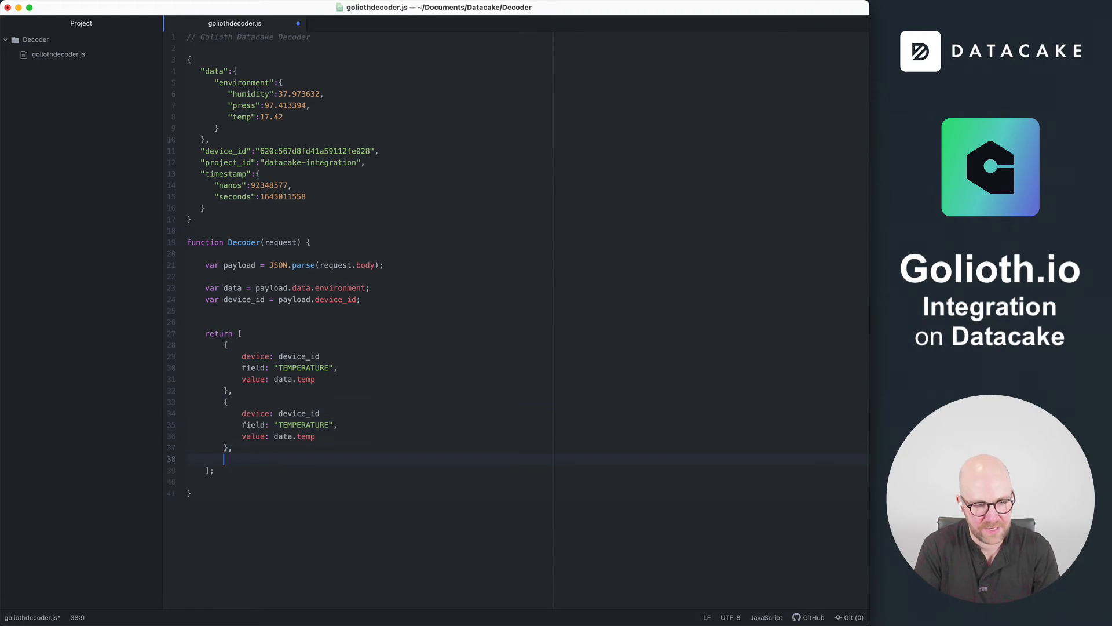
pyautogui.press('cmd+v')
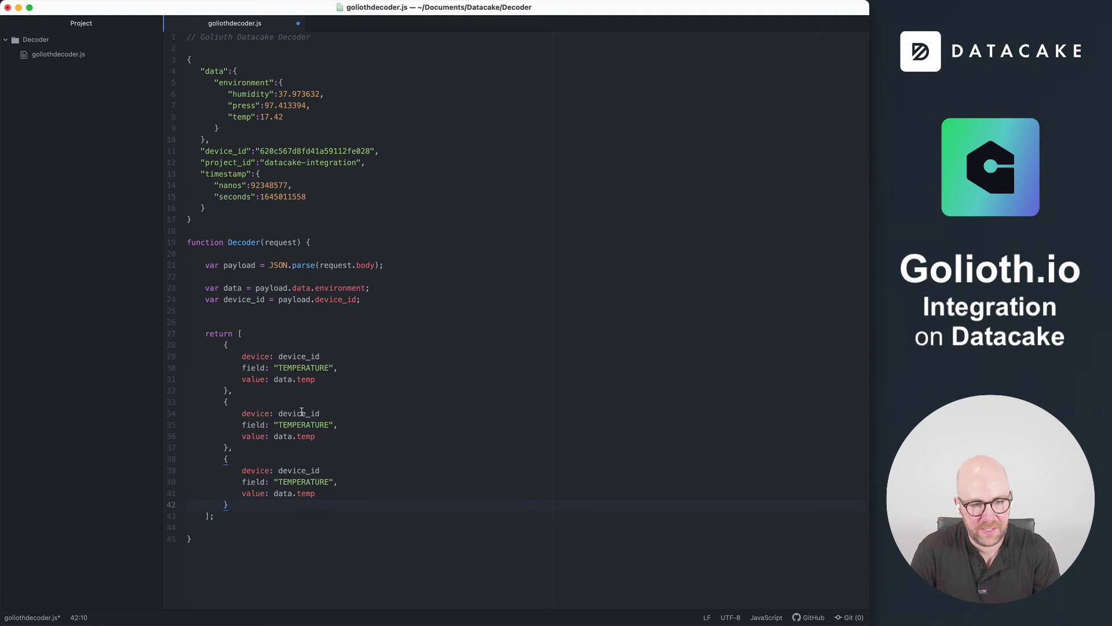
# Set the second returned object's value to data.press and the third's to data.humidity, reusing the key names from the sample payload
pyautogui.doubleClick(241, 104)
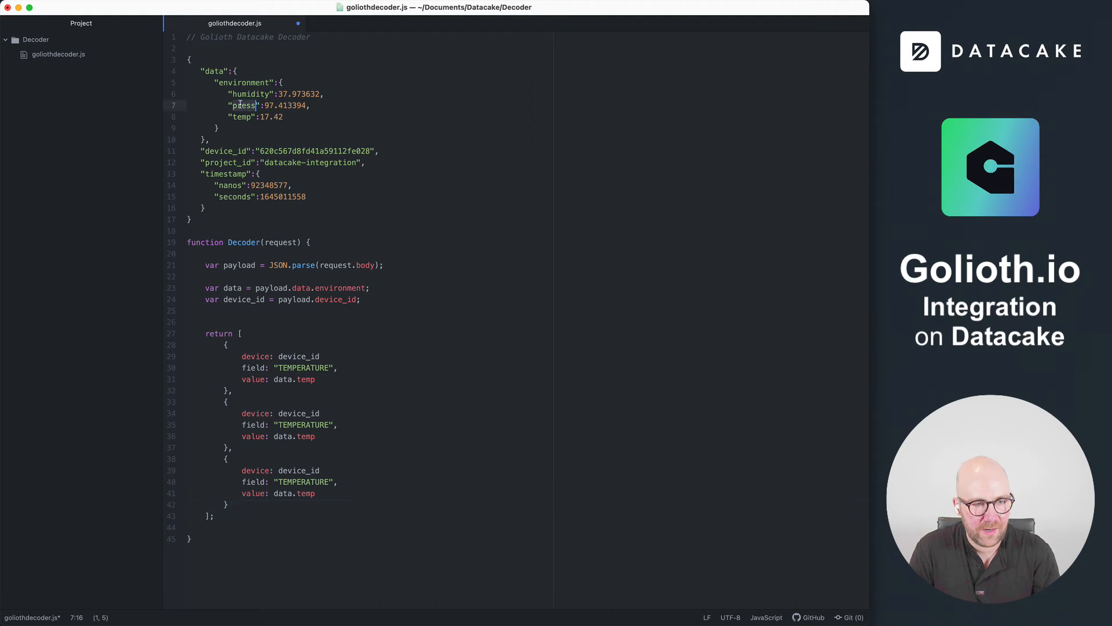
pyautogui.press('cmd+c')
pyautogui.doubleClick(308, 436)
pyautogui.press('cmd+v')
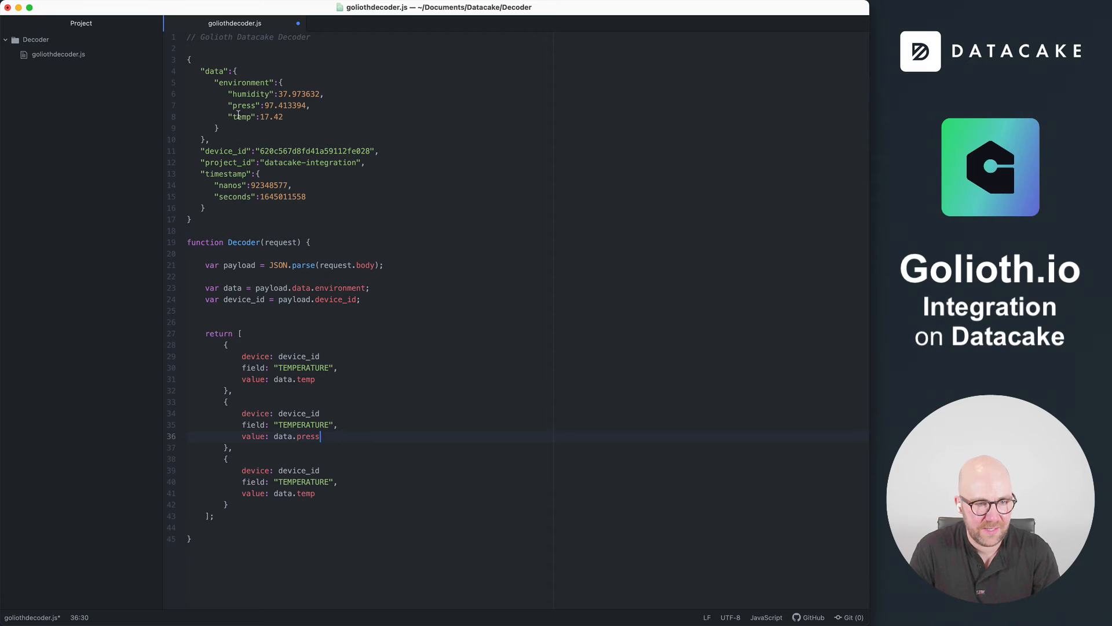
pyautogui.doubleClick(249, 95)
pyautogui.doubleClick(309, 494)
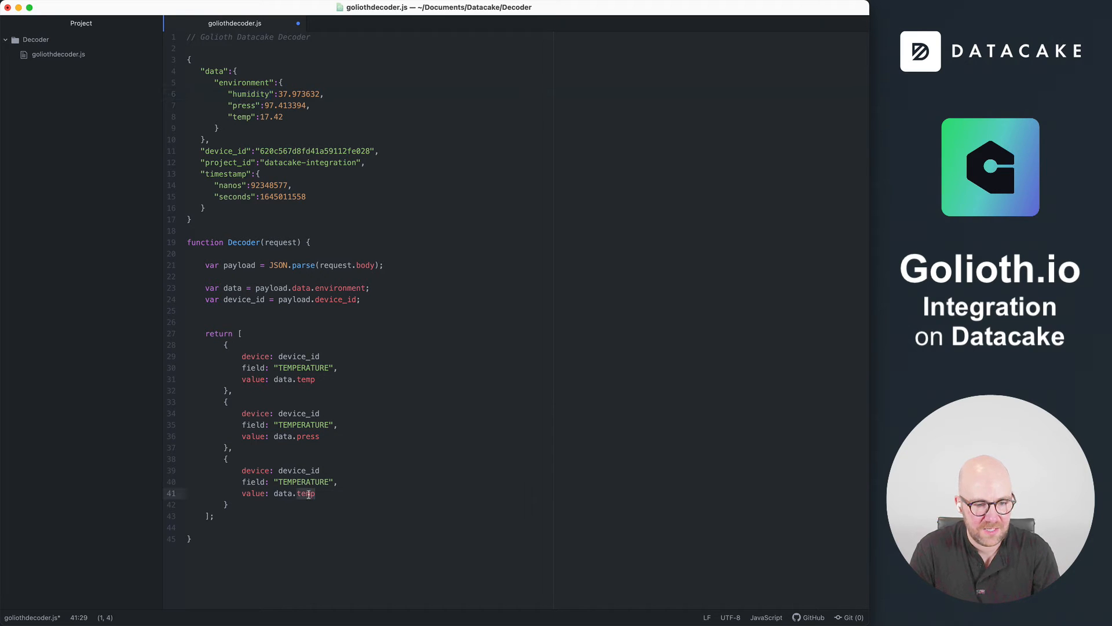
pyautogui.press('super+v')
# Copy the Humidity field's identifier from Datacake and set the third returned object's field to "HUMIDITY" in the code editor
pyautogui.press('super+Tab')
pyautogui.click(310, 363)
pyautogui.doubleClick(310, 363)
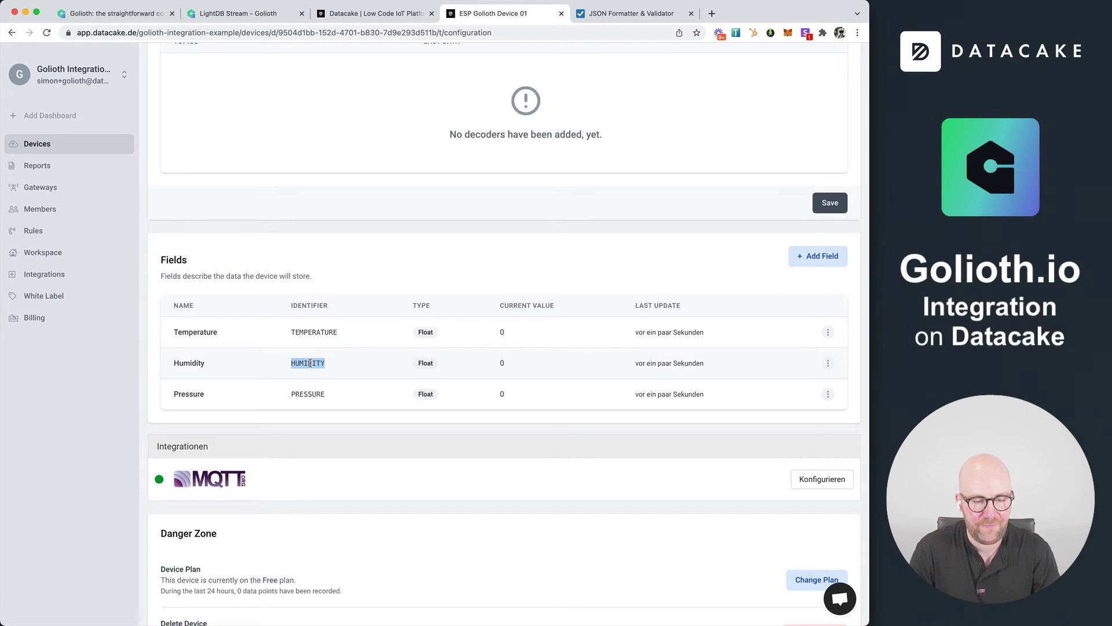
pyautogui.press('super+Tab')
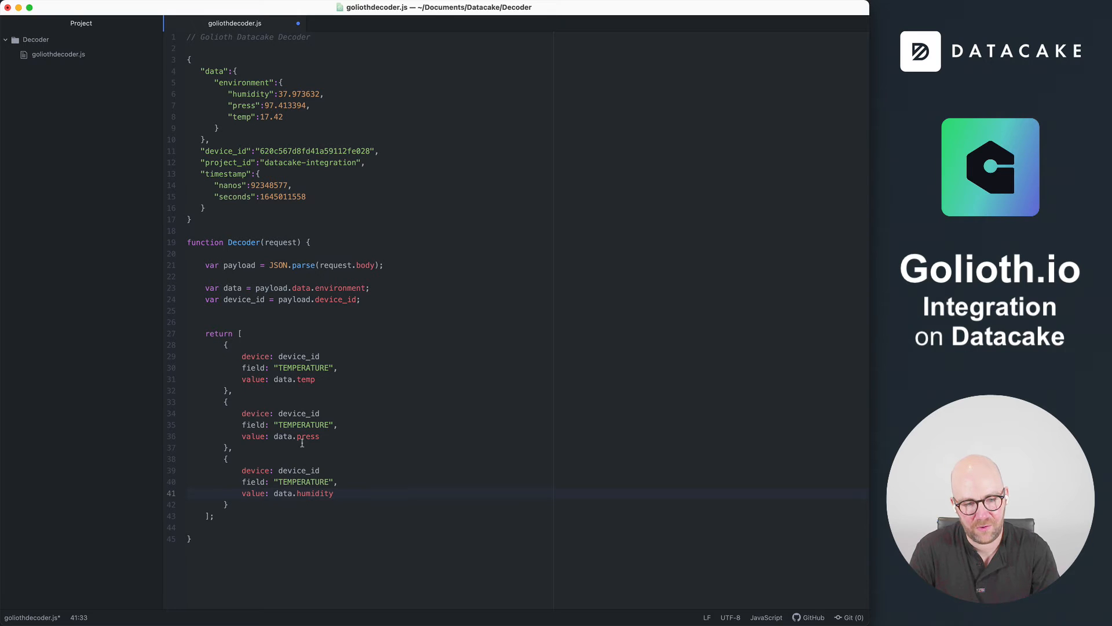
pyautogui.doubleClick(307, 482)
pyautogui.press('super+v')
# Copy the Pressure field's identifier from Datacake and set the second returned object's field to "PRESSURE" in the code editor
pyautogui.press('super+Tab')
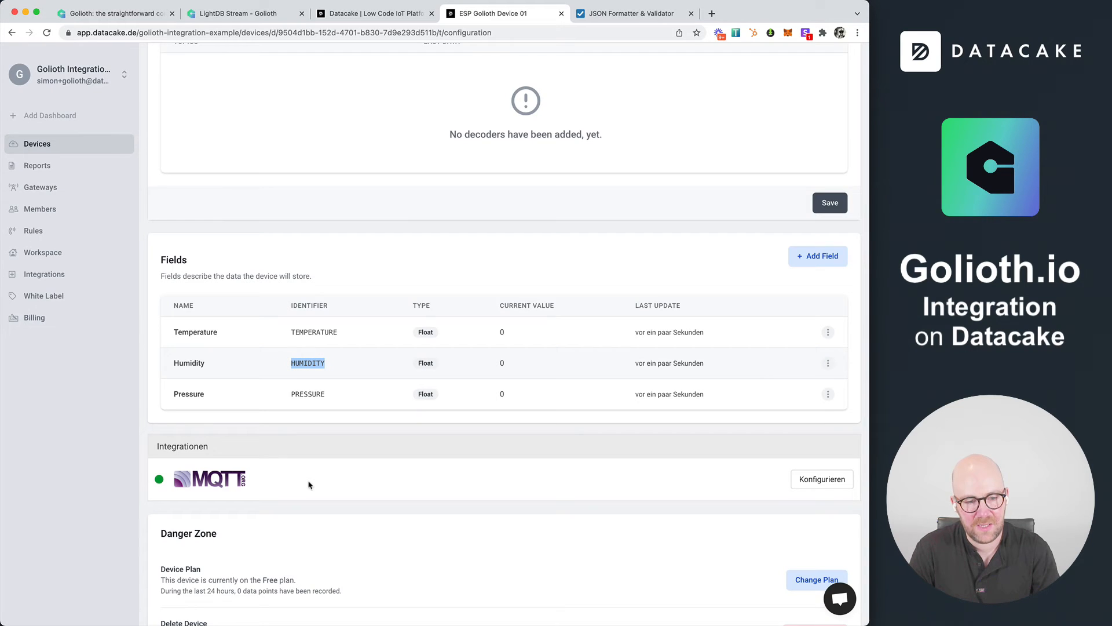
pyautogui.doubleClick(310, 396)
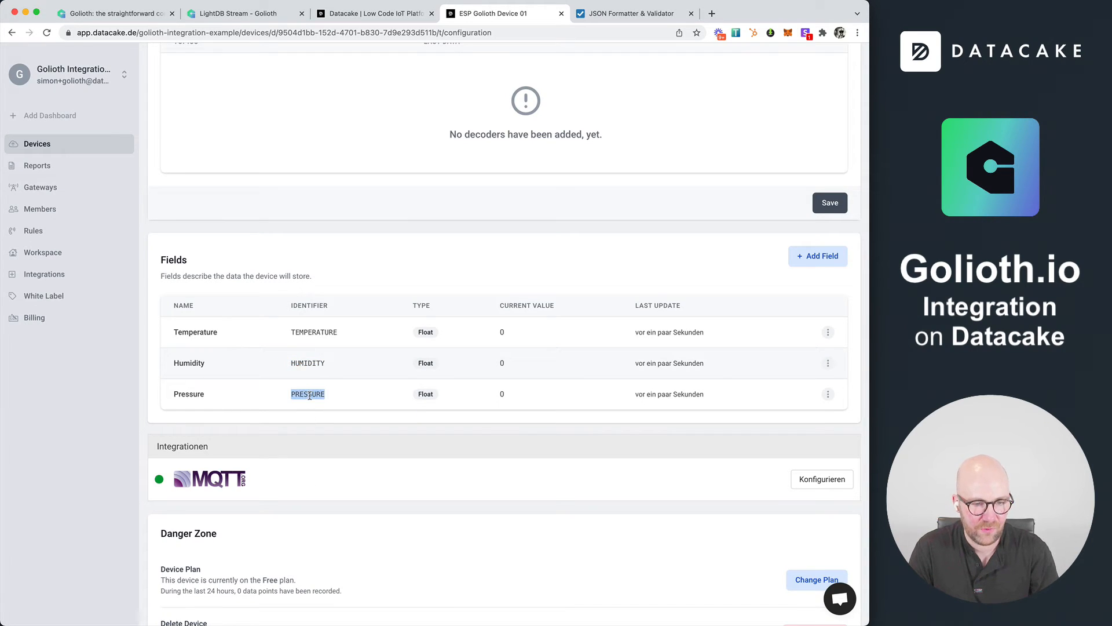
pyautogui.press('super+Tab')
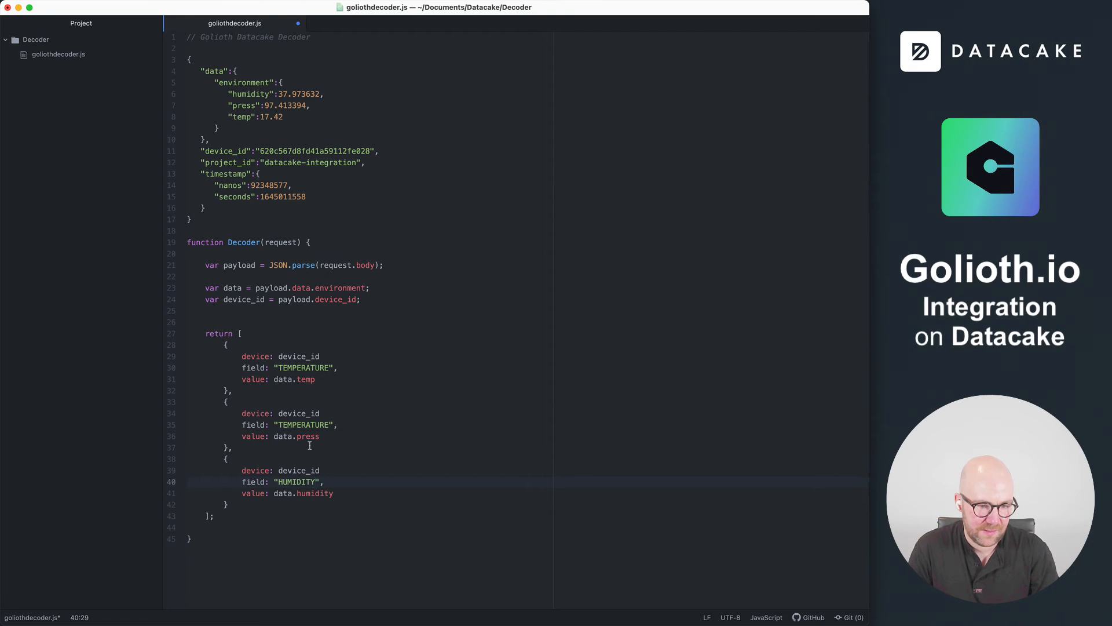
pyautogui.doubleClick(307, 424)
pyautogui.press('super+v')
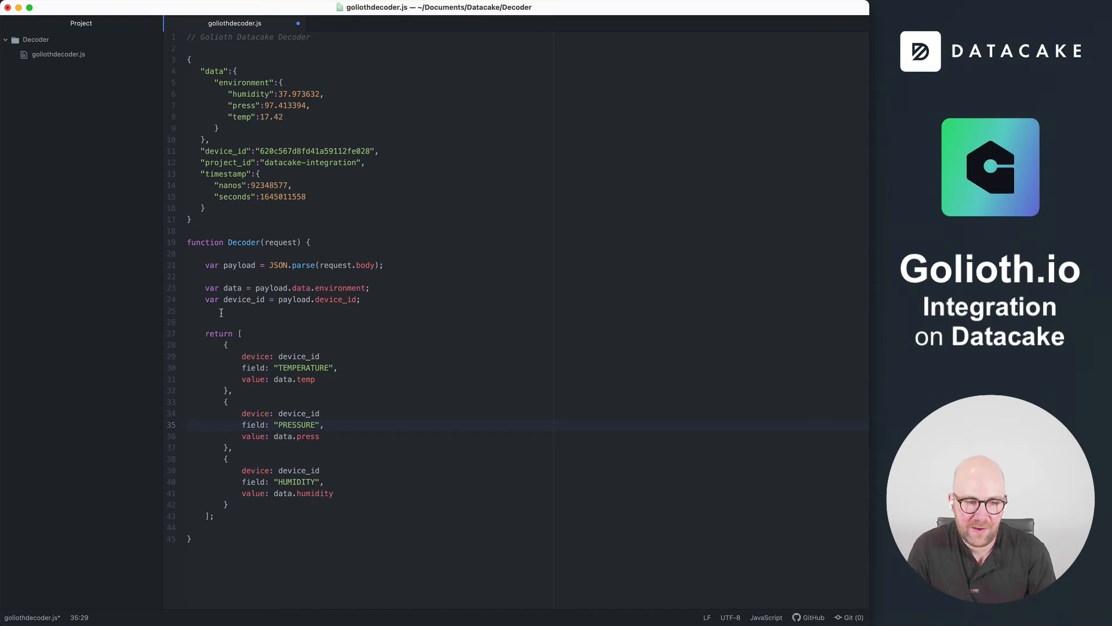
# Copy the complete Decoder function from goliothdecoder.js and replace all the default code in Datacake's HTTP Payload Decoder with it
pyautogui.moveTo(211, 541); pyautogui.dragTo(143, 243)
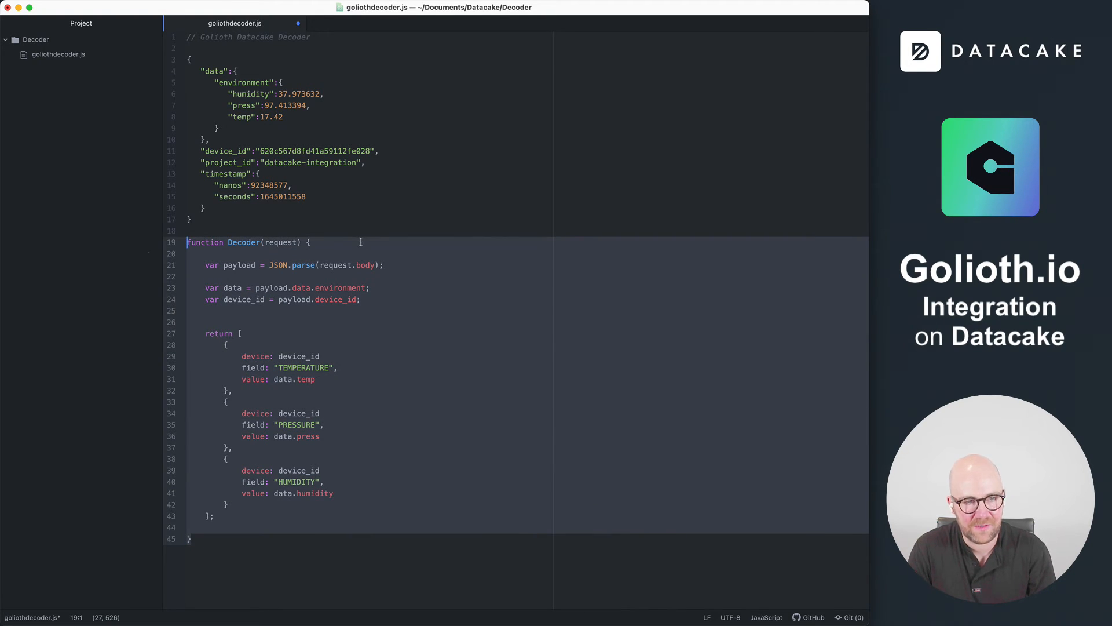
pyautogui.press('super+Tab')
pyautogui.scroll(2, 363, 246)
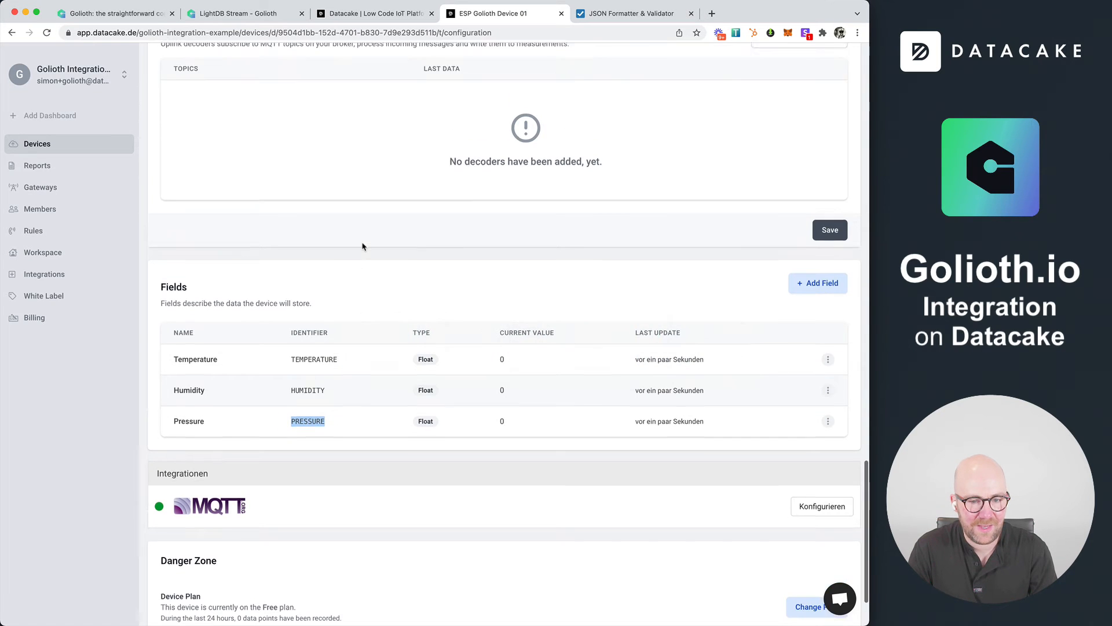
pyautogui.scroll(3, 363, 246)
pyautogui.scroll(-1, 584, 472)
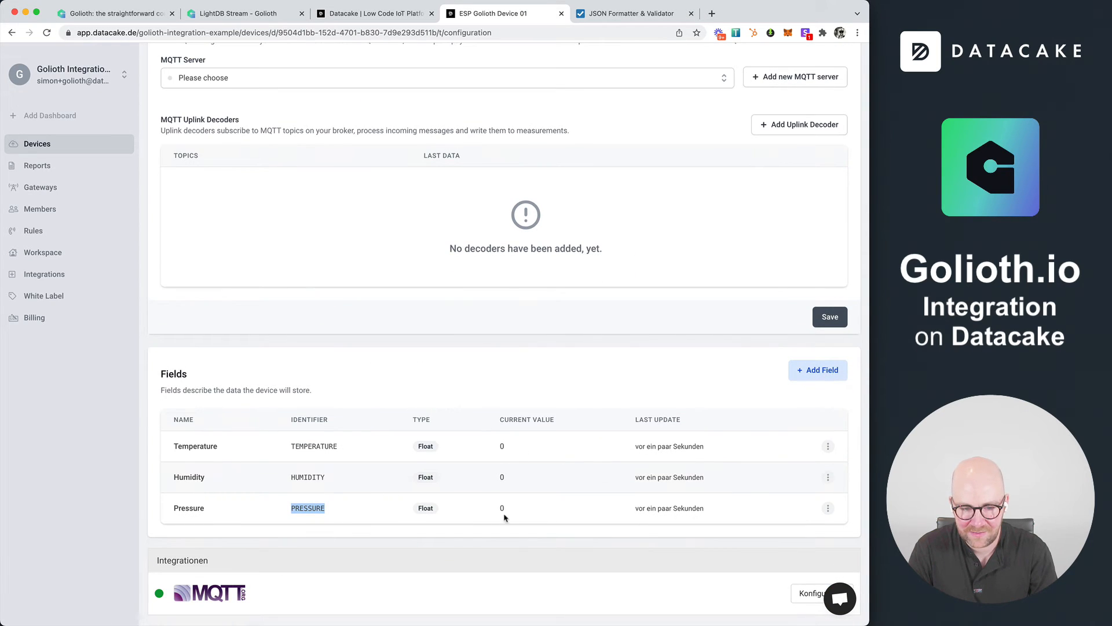
pyautogui.scroll(10, 504, 518)
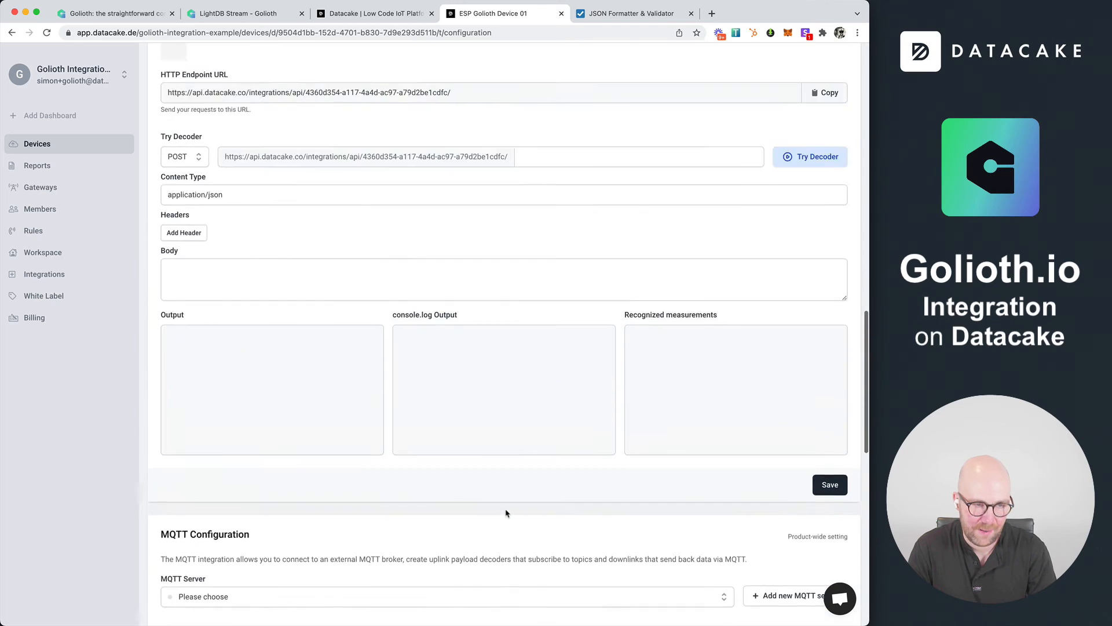
pyautogui.scroll(7, 505, 513)
pyautogui.click(415, 390)
pyautogui.hotkey('ctrl', 'a')
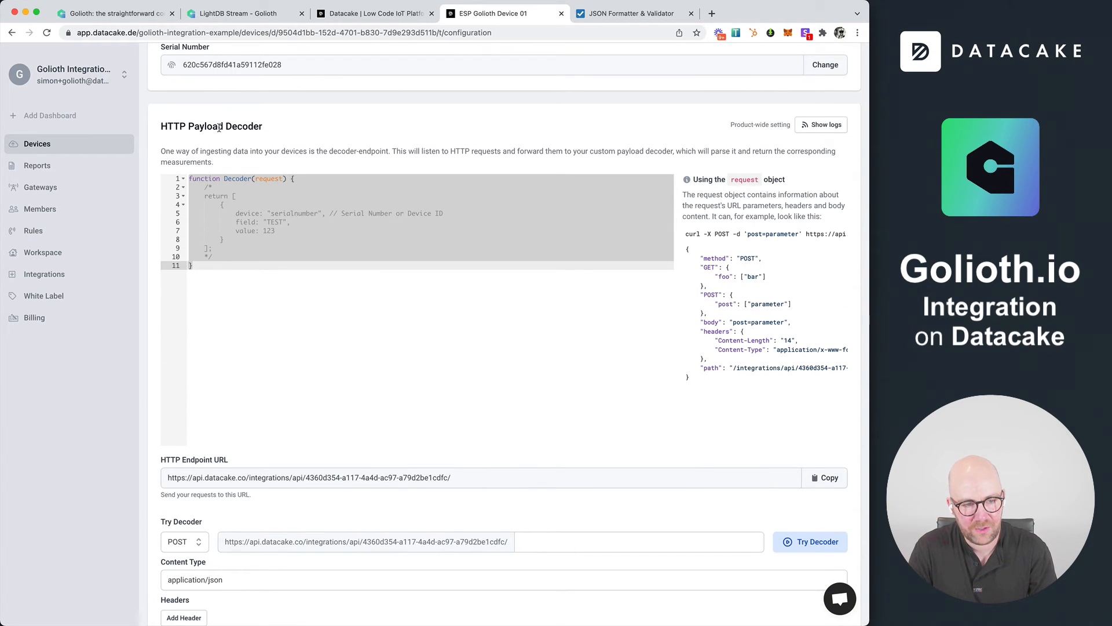
pyautogui.press('super+Tab')
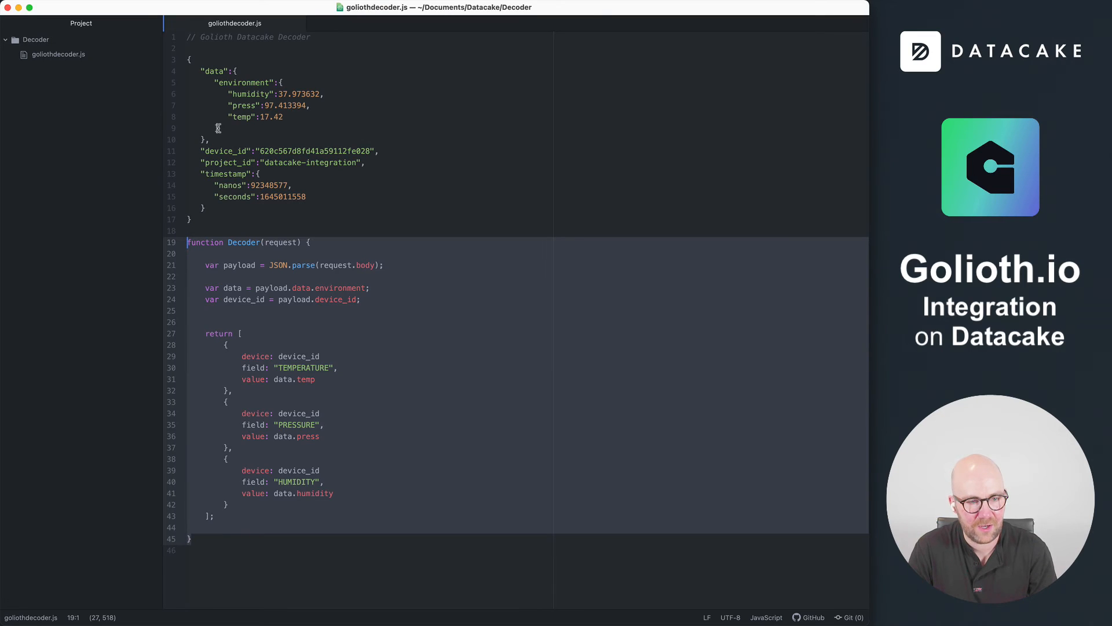
pyautogui.press('super+Tab')
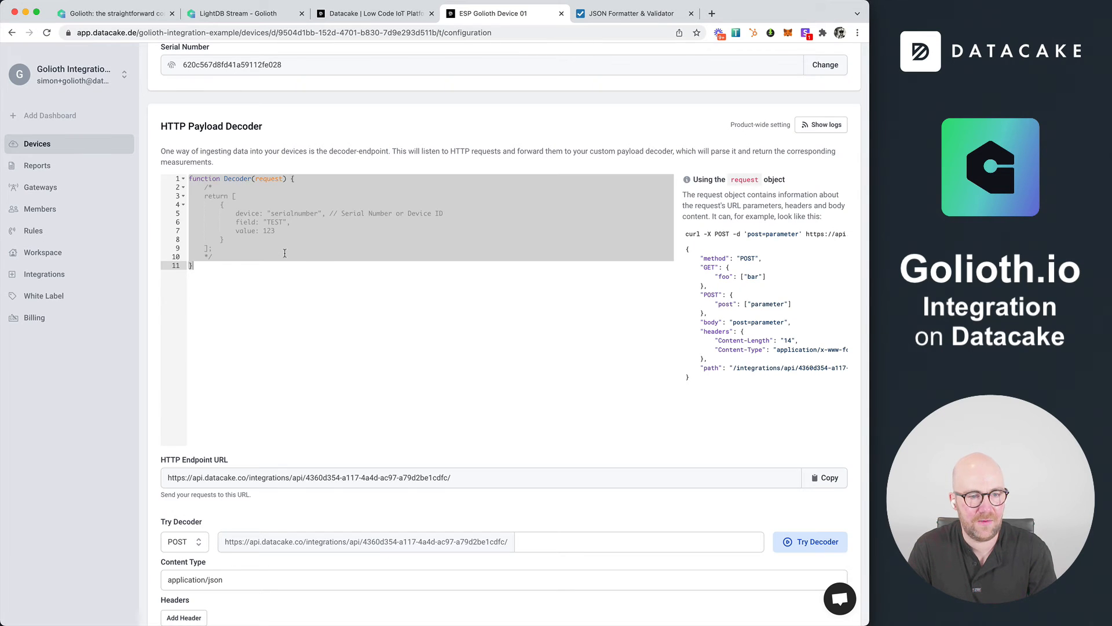
pyautogui.hotkey('ctrl', 'v')
# Save the HTTP payload decoder and check the current values in the device's Fields list
pyautogui.scroll(-3, 611, 522)
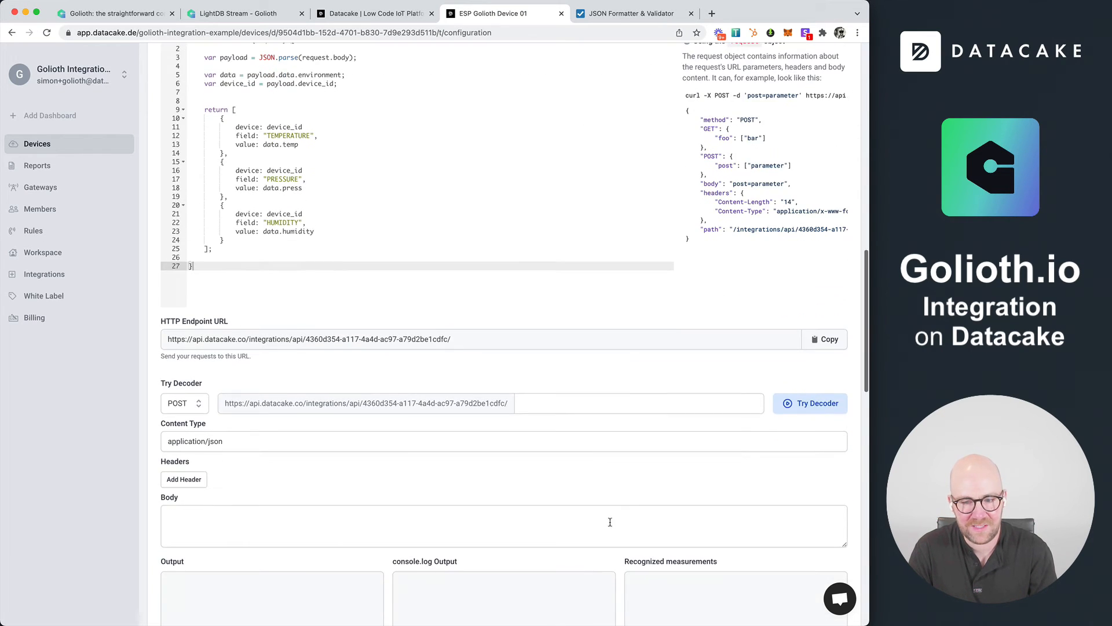
pyautogui.scroll(-6, 811, 399)
pyautogui.click(823, 394)
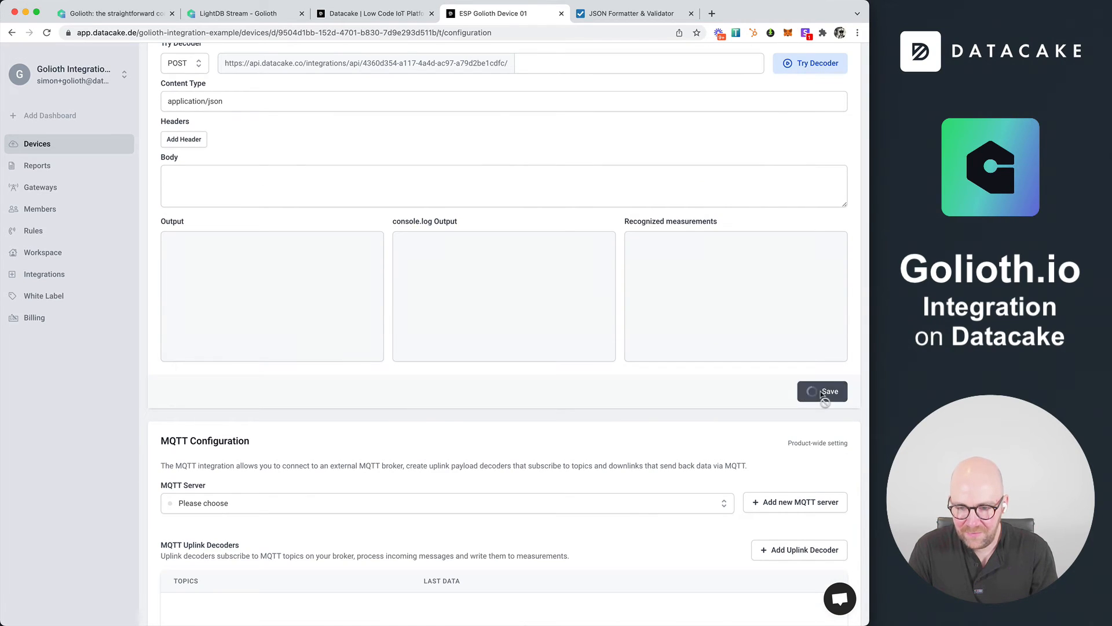
pyautogui.scroll(7, 703, 391)
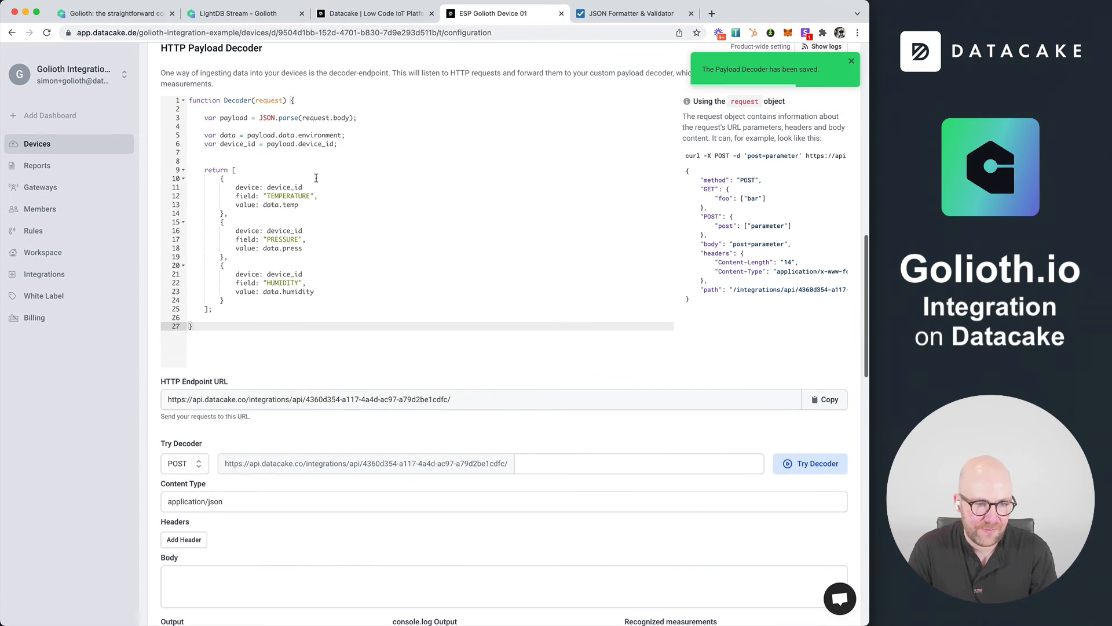
pyautogui.scroll(-15, 441, 405)
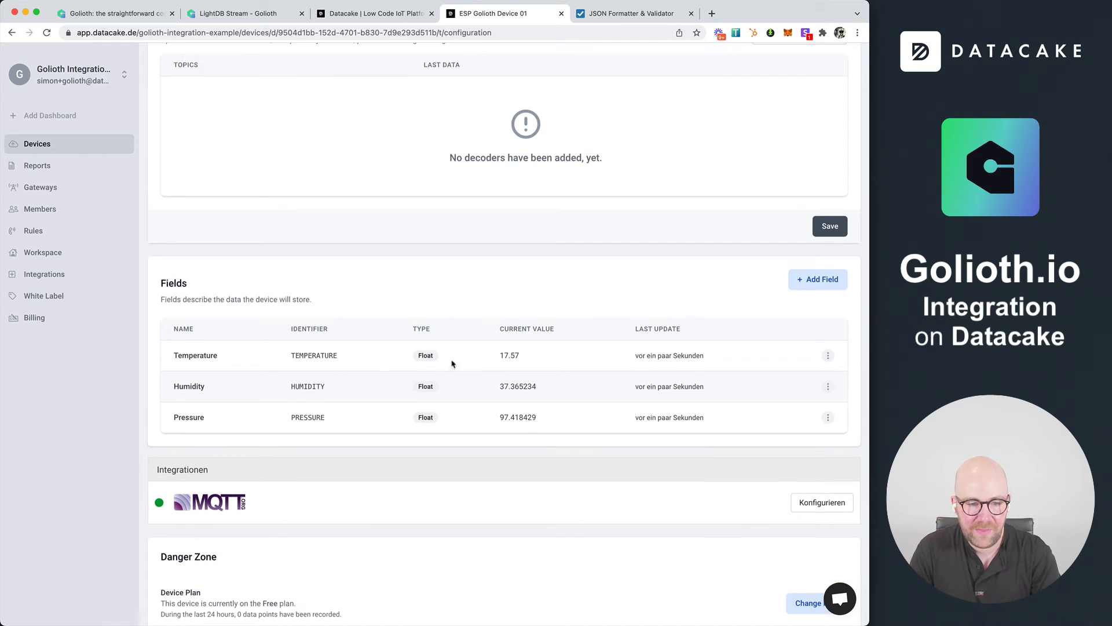
# Open the device's dashboard, activate its edit mode and add a Value widget
pyautogui.scroll(20, 629, 278)
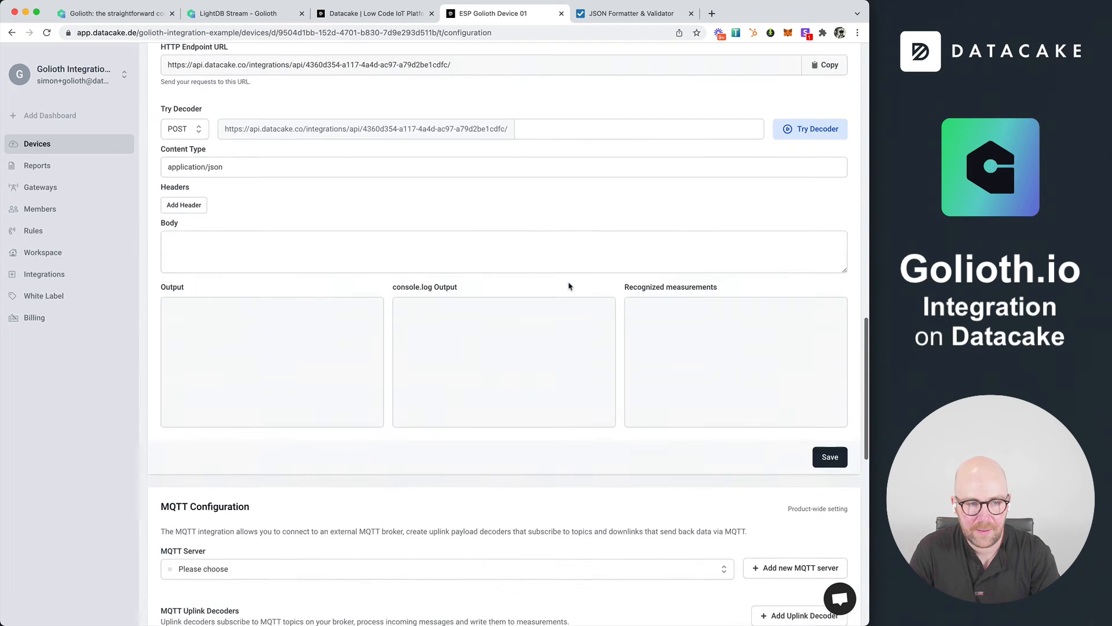
pyautogui.click(174, 190)
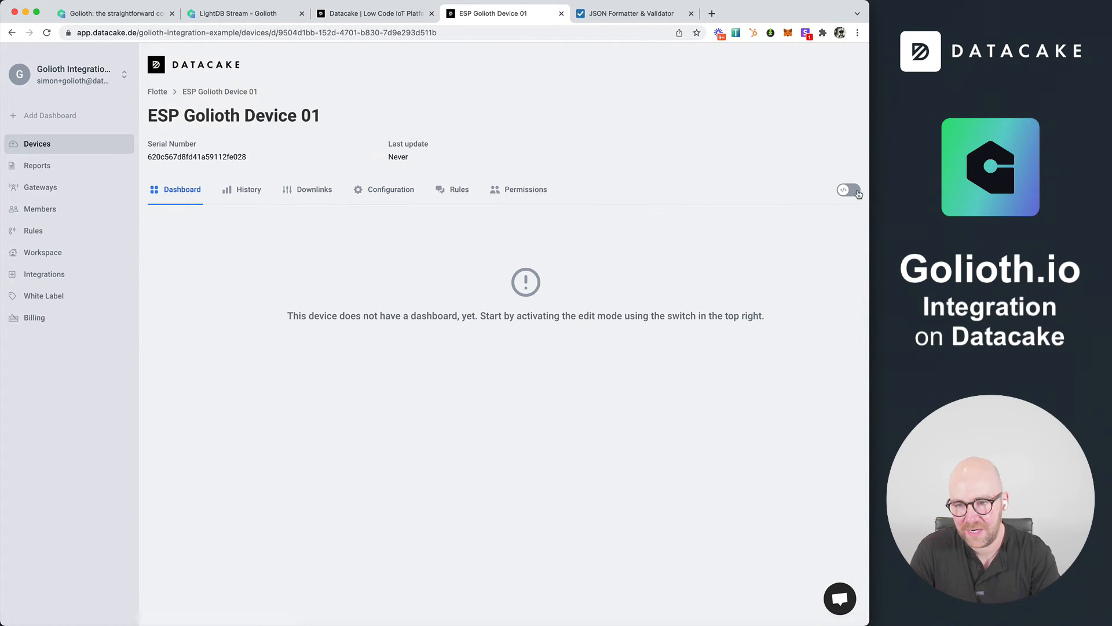
pyautogui.click(855, 191)
pyautogui.click(795, 192)
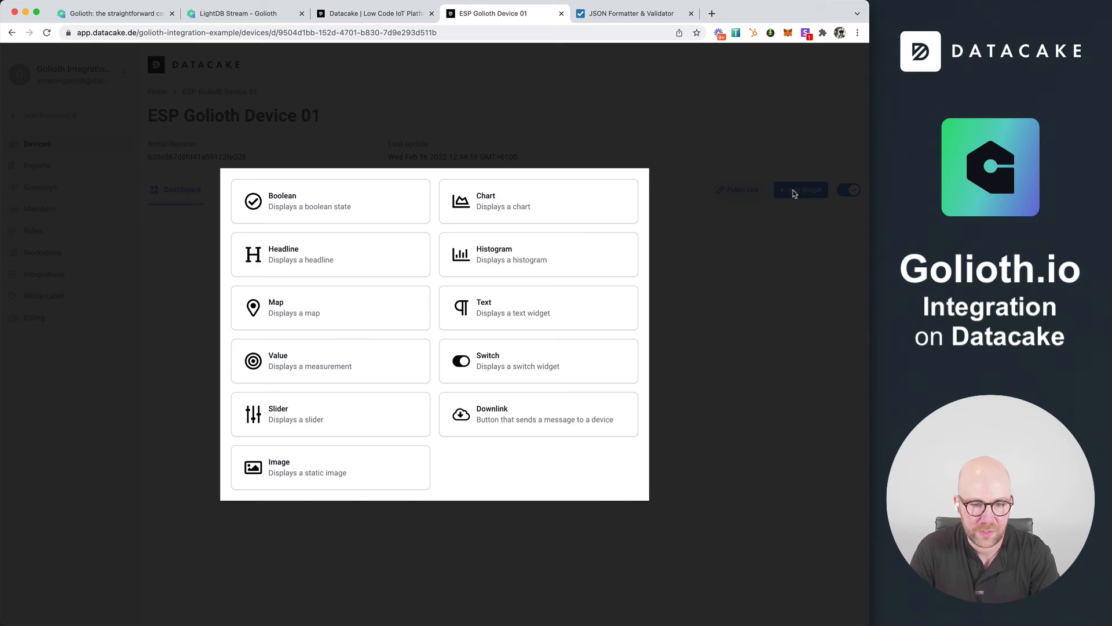
pyautogui.click(313, 369)
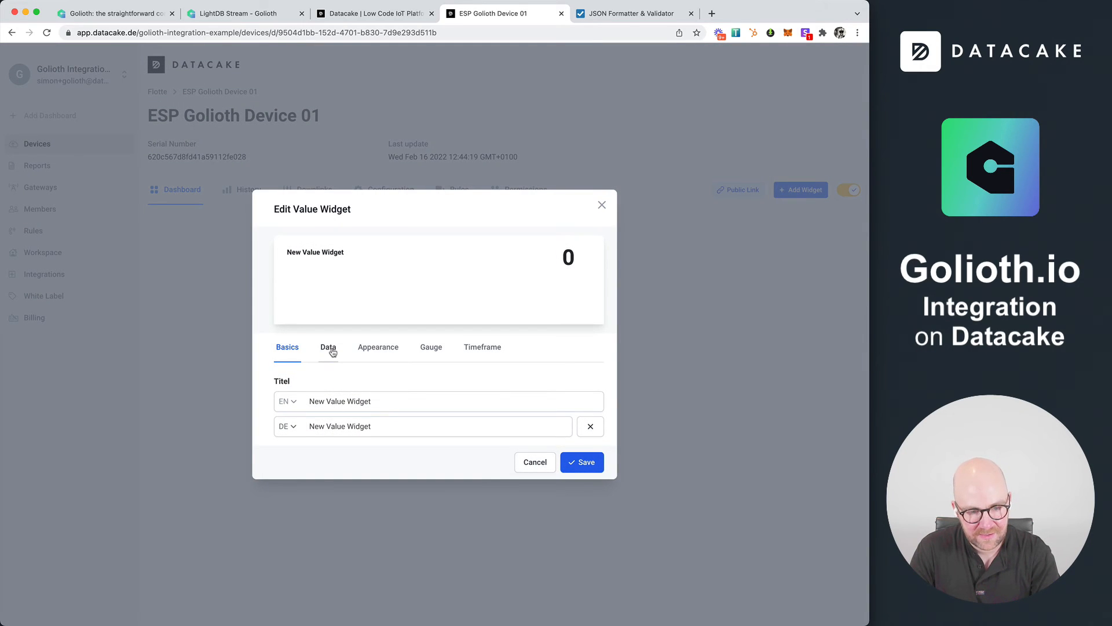
# Assign the Temperature field to the new value widget with the unit °C and save it
pyautogui.click(332, 352)
pyautogui.click(345, 360)
pyautogui.click(338, 370)
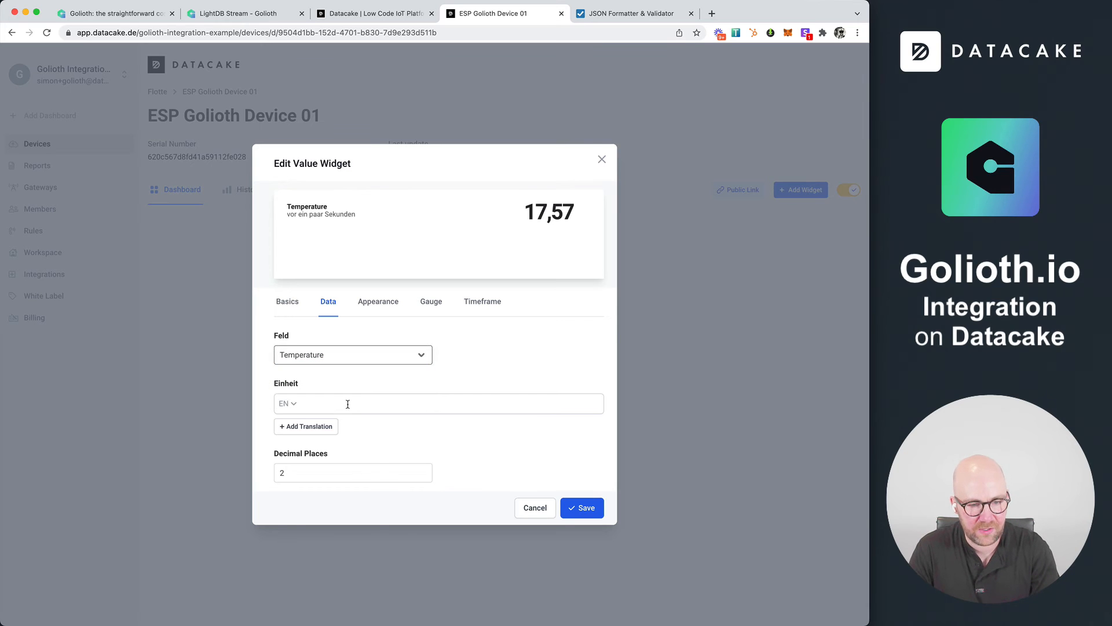
pyautogui.click(348, 404)
pyautogui.write('°C')
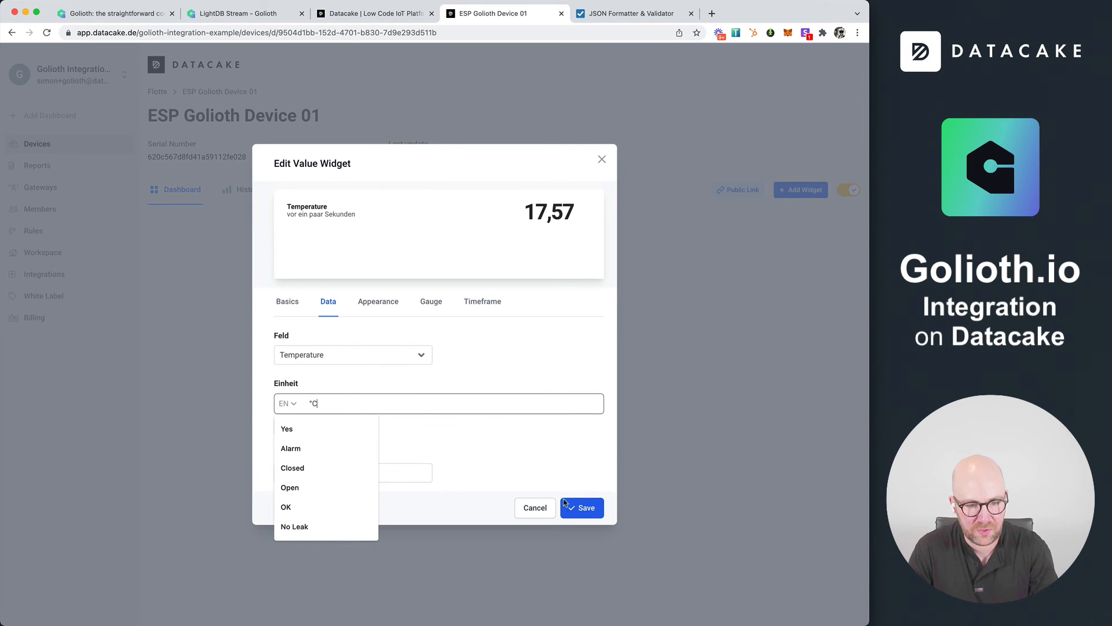
pyautogui.click(573, 508)
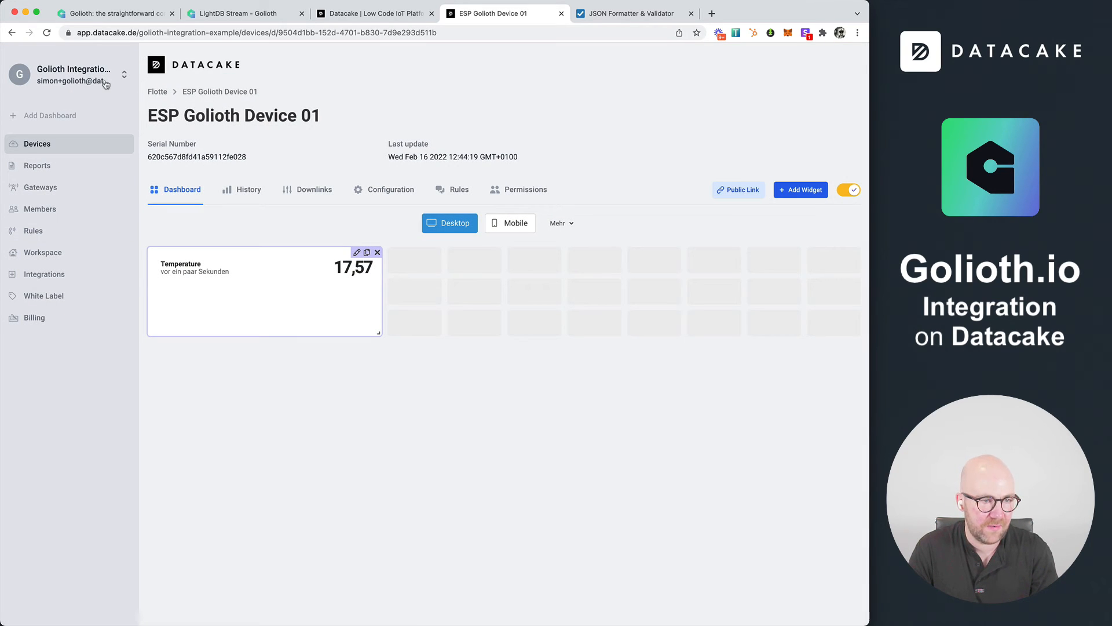
# Change the interface language to English
pyautogui.click(103, 87)
pyautogui.click(88, 192)
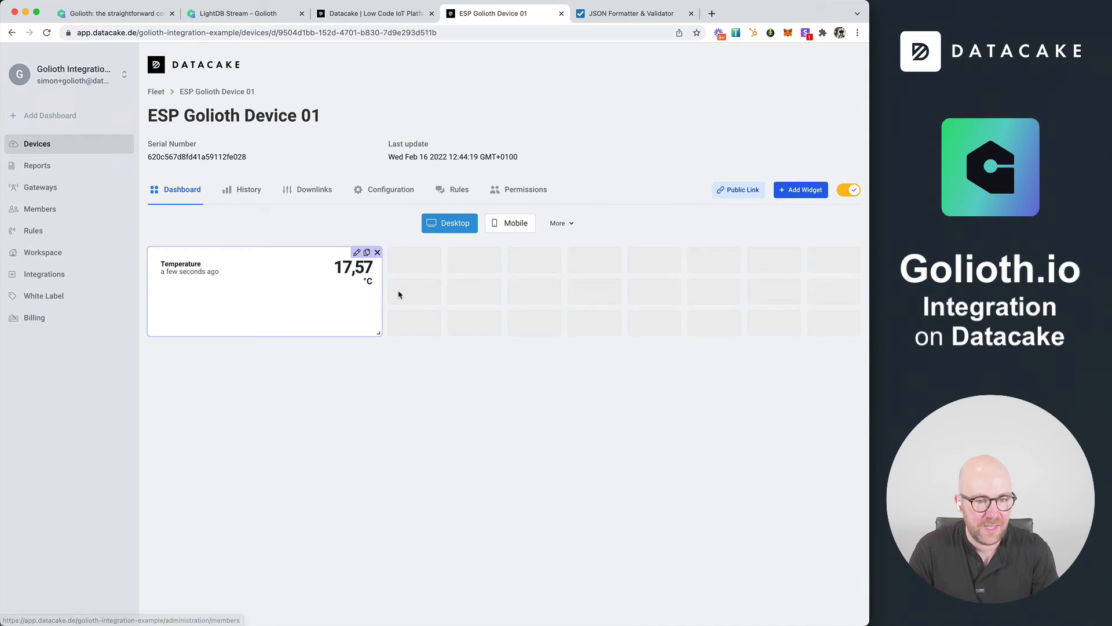
# Edit the Temperature widget to show a circular gauge with added value and color entries
pyautogui.click(358, 254)
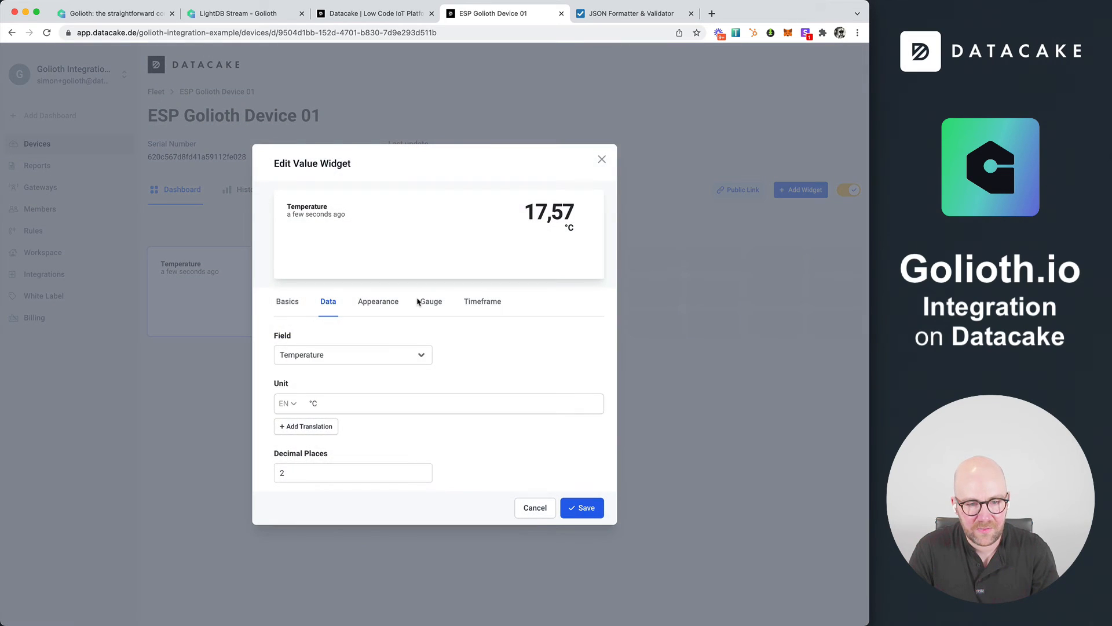
pyautogui.click(430, 303)
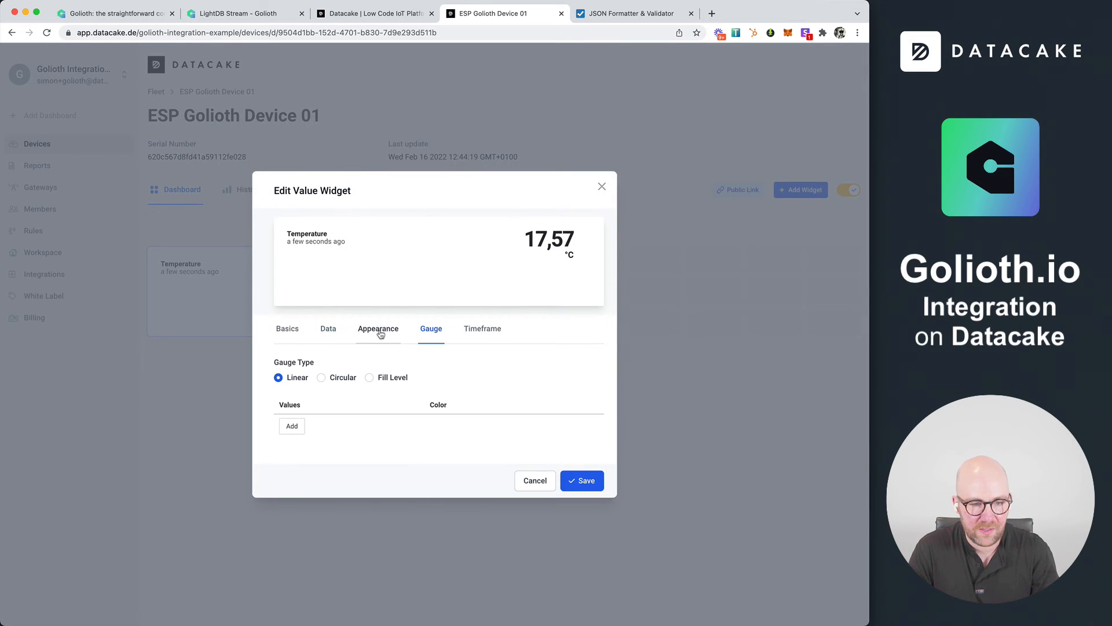
pyautogui.click(299, 424)
pyautogui.click(292, 440)
pyautogui.click(313, 401)
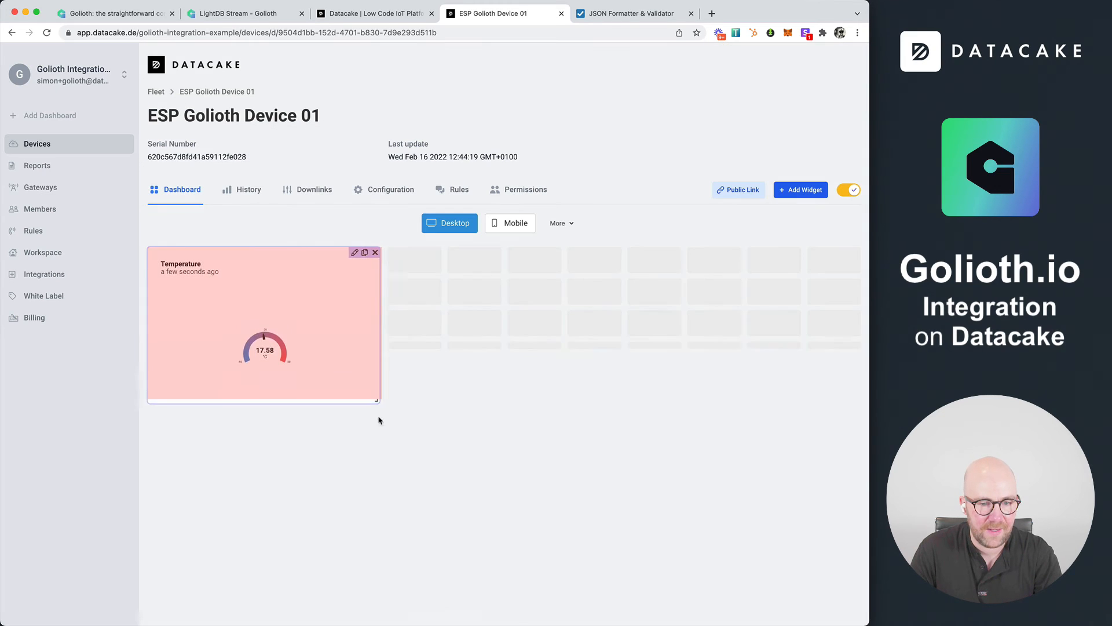
# Duplicate the Temperature gauge, place the copy beside it and save the copy with the Humidity field assigned
pyautogui.click(365, 252)
pyautogui.moveTo(200, 499); pyautogui.dragTo(504, 298)
pyautogui.click(596, 253)
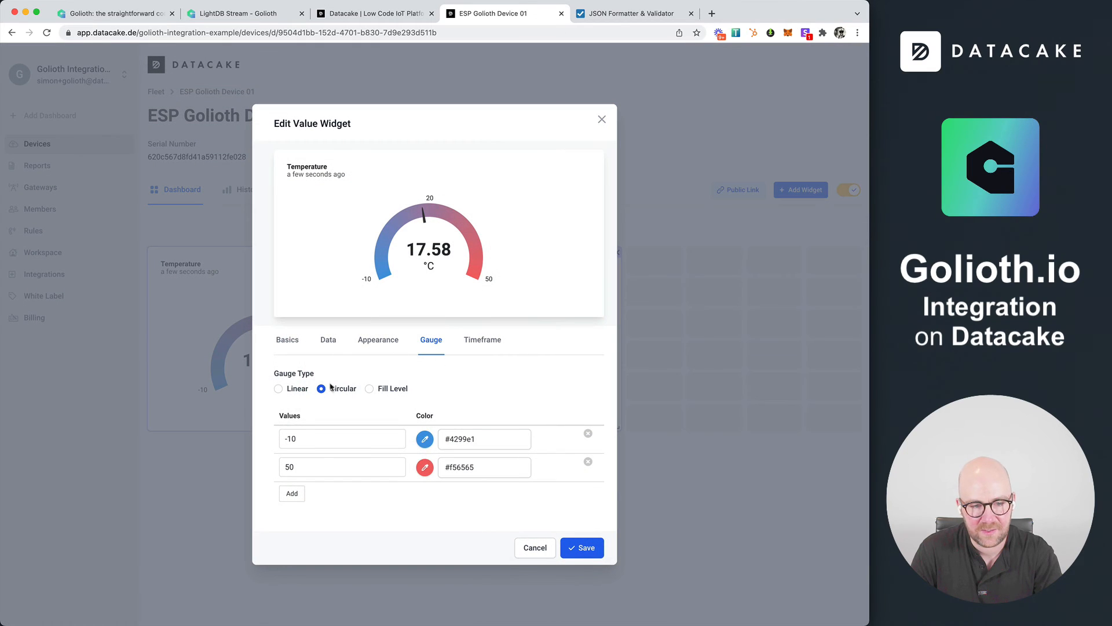
pyautogui.click(328, 340)
pyautogui.click(342, 394)
pyautogui.click(359, 403)
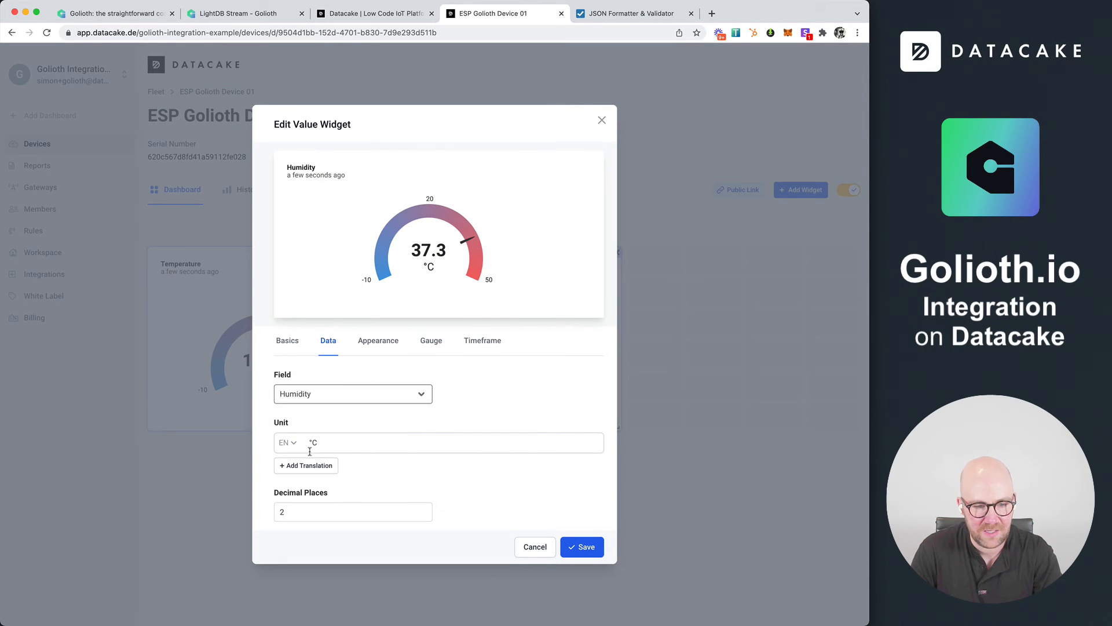
pyautogui.click(582, 546)
# Add a Chart widget that plots the Temperature field as an area chart in red (#f56565)
pyautogui.click(801, 190)
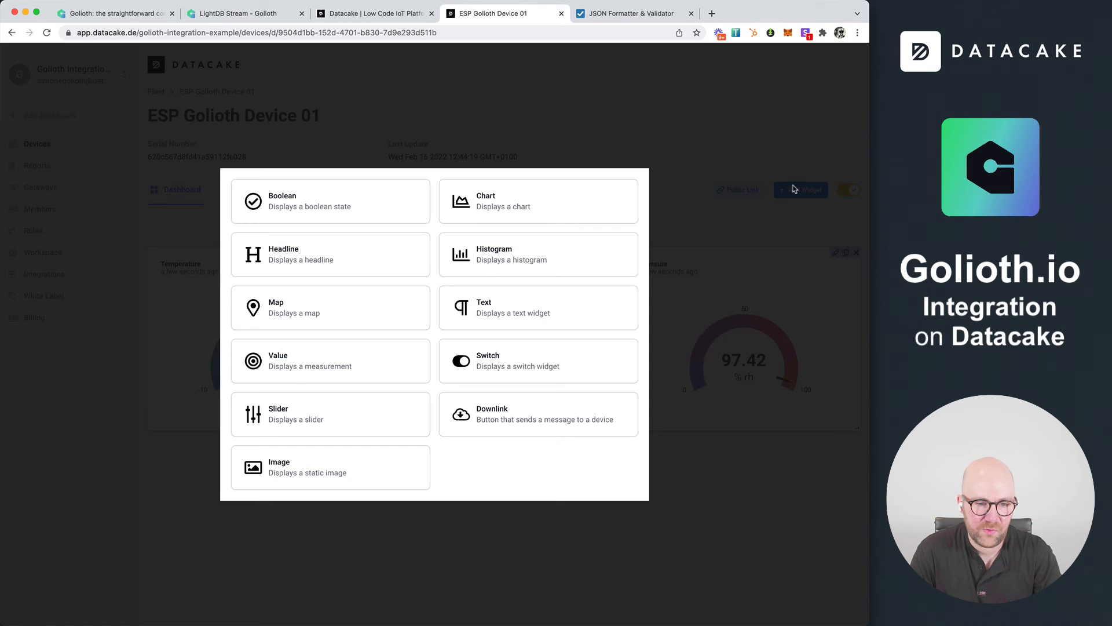
pyautogui.click(468, 210)
pyautogui.click(325, 408)
pyautogui.click(324, 455)
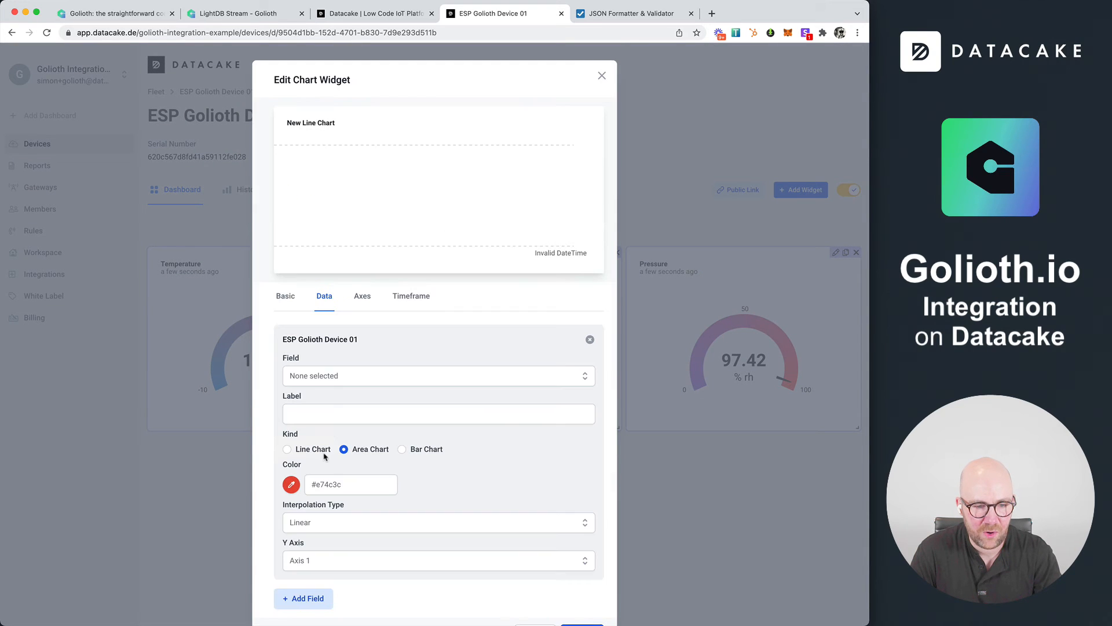
pyautogui.click(333, 375)
pyautogui.click(335, 401)
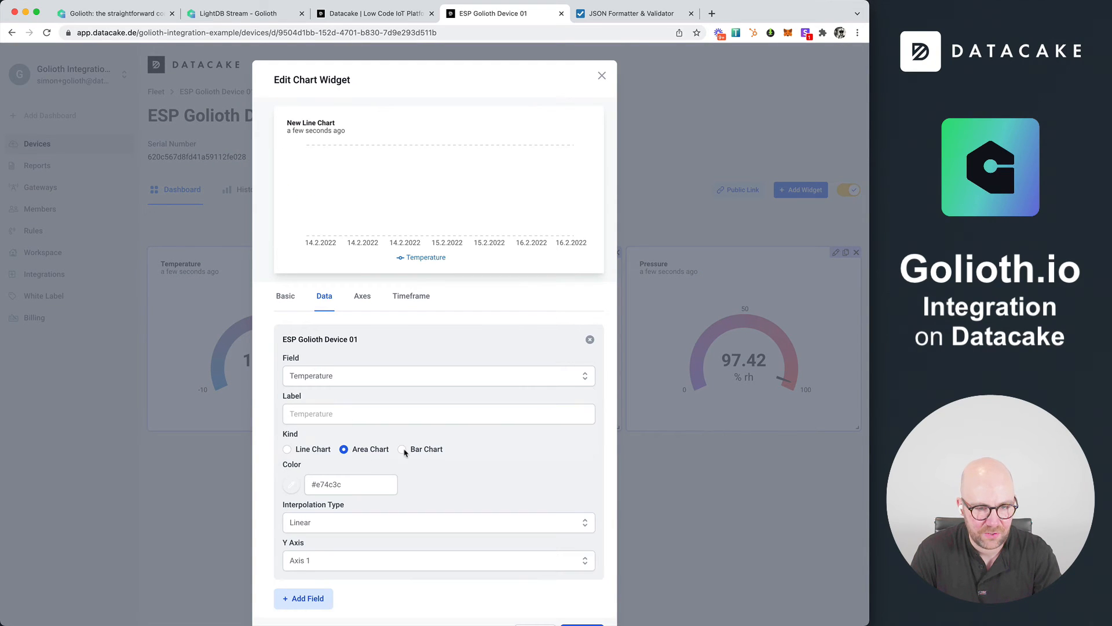
pyautogui.scroll(-1, 404, 453)
pyautogui.click(292, 443)
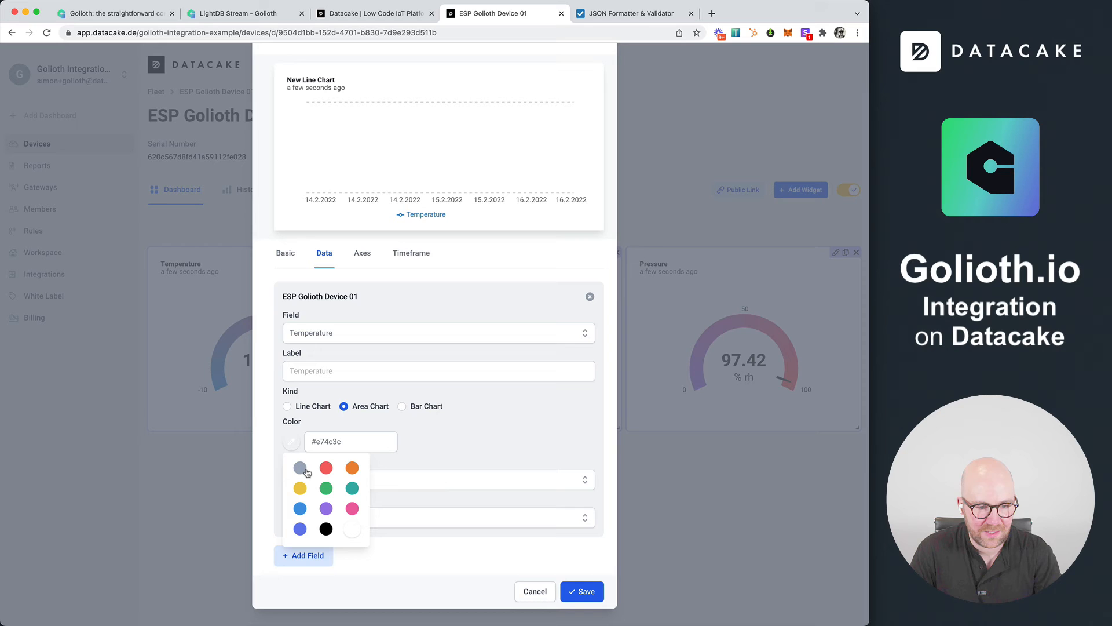
pyautogui.click(304, 512)
# Add the Humidity field to the chart in blue (#4299e1) and assign it to Axis 2
pyautogui.click(316, 555)
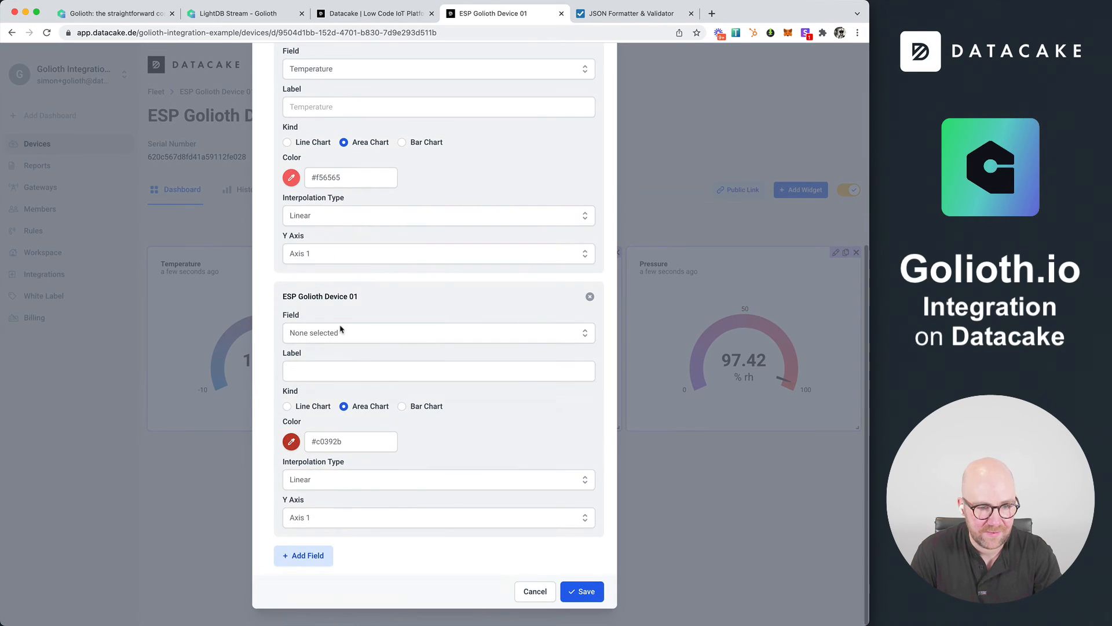
pyautogui.click(340, 333)
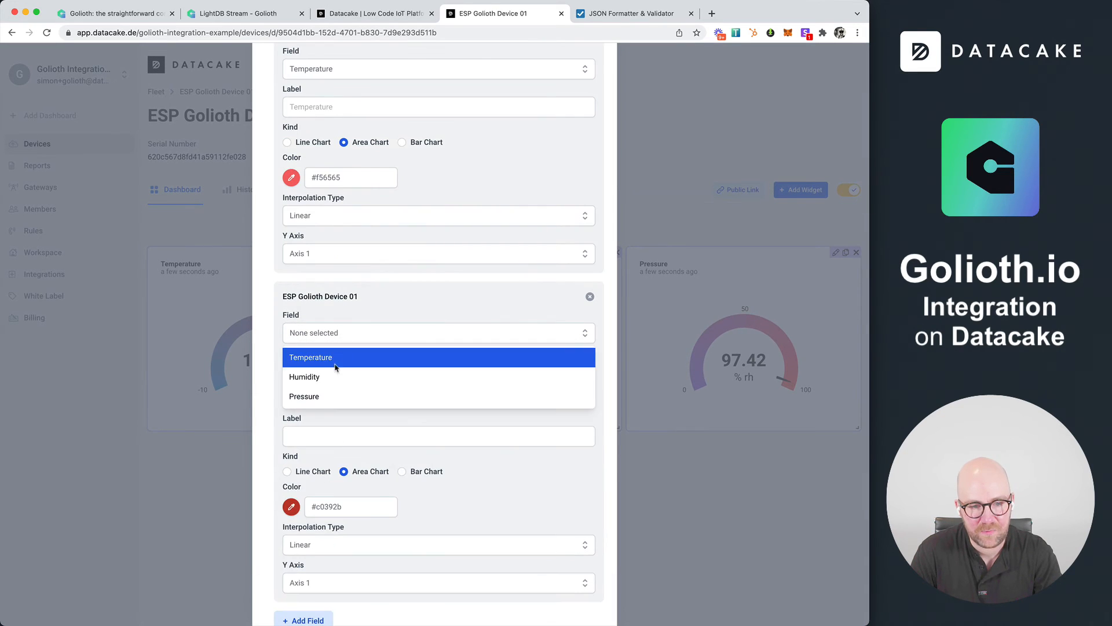
pyautogui.click(328, 377)
pyautogui.click(293, 446)
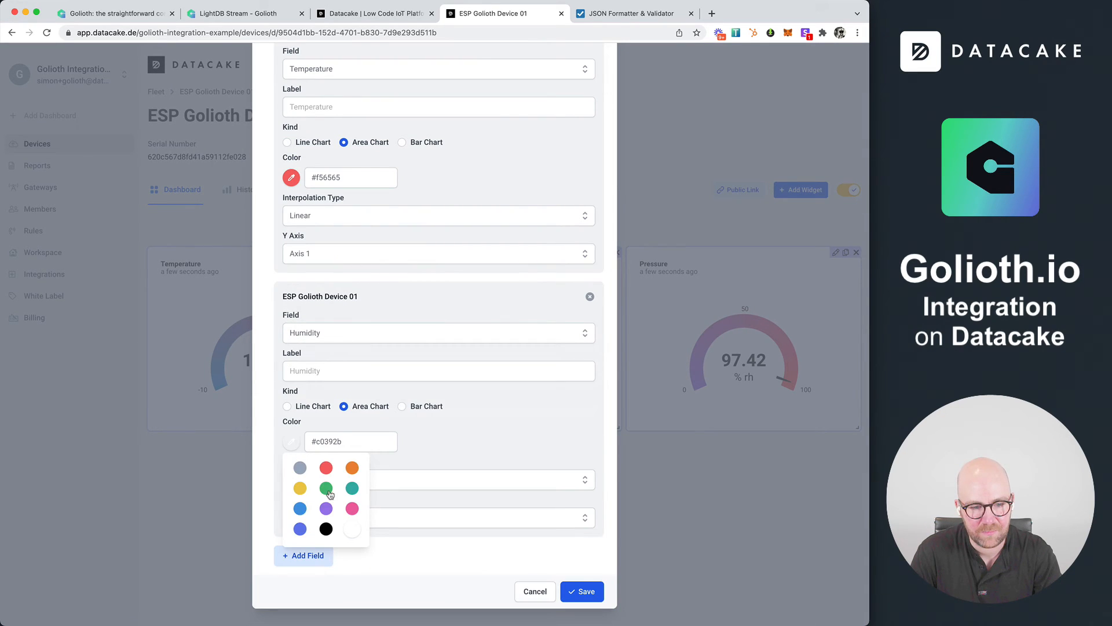
pyautogui.click(301, 509)
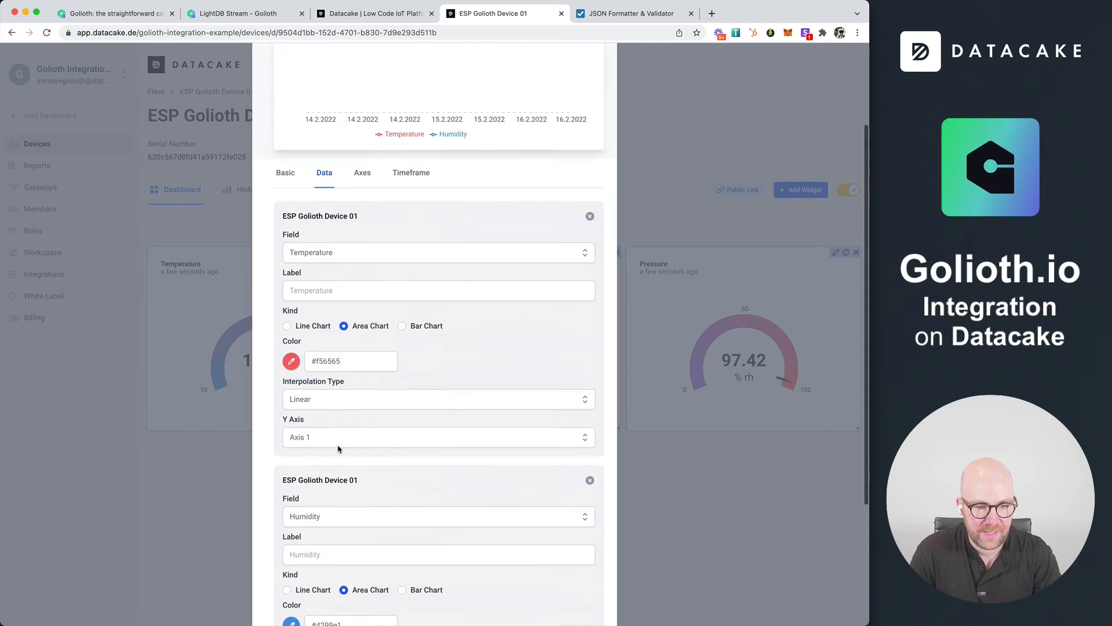
pyautogui.click(311, 522)
pyautogui.click(305, 561)
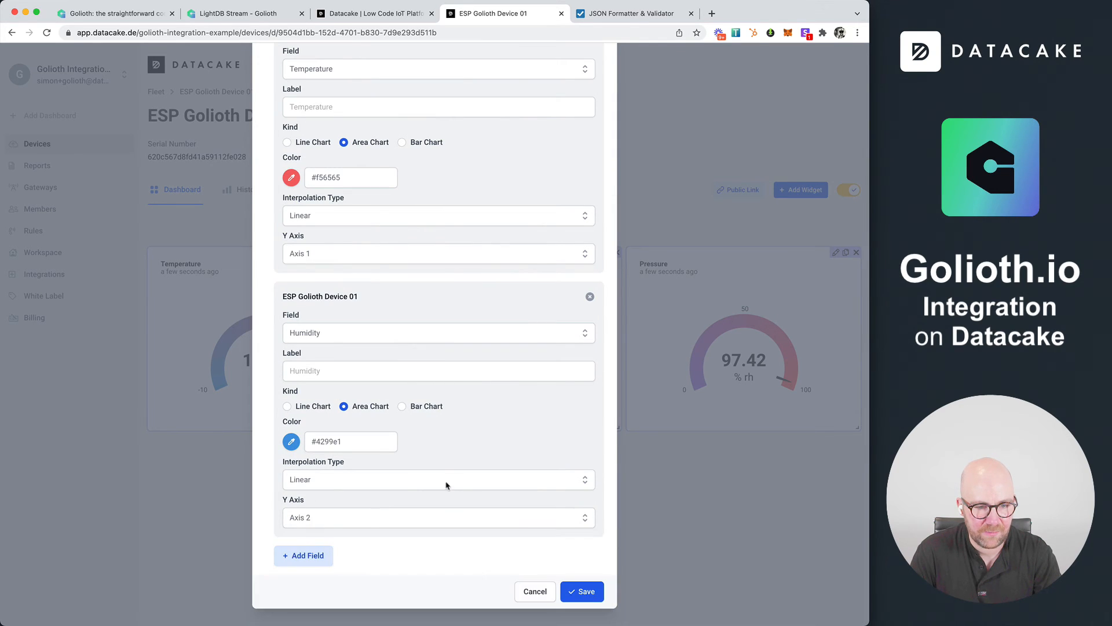
# Set the domains of both chart axes to Auto and the orientation of Axis 2 to Right
pyautogui.scroll(10, 423, 440)
pyautogui.click(363, 297)
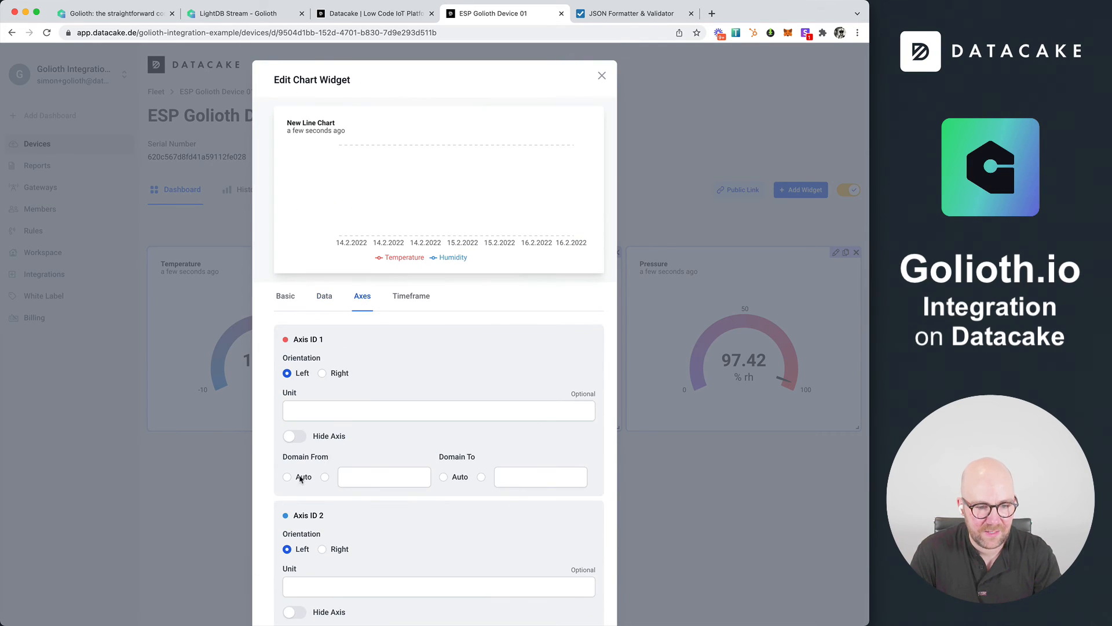
pyautogui.scroll(-3, 295, 486)
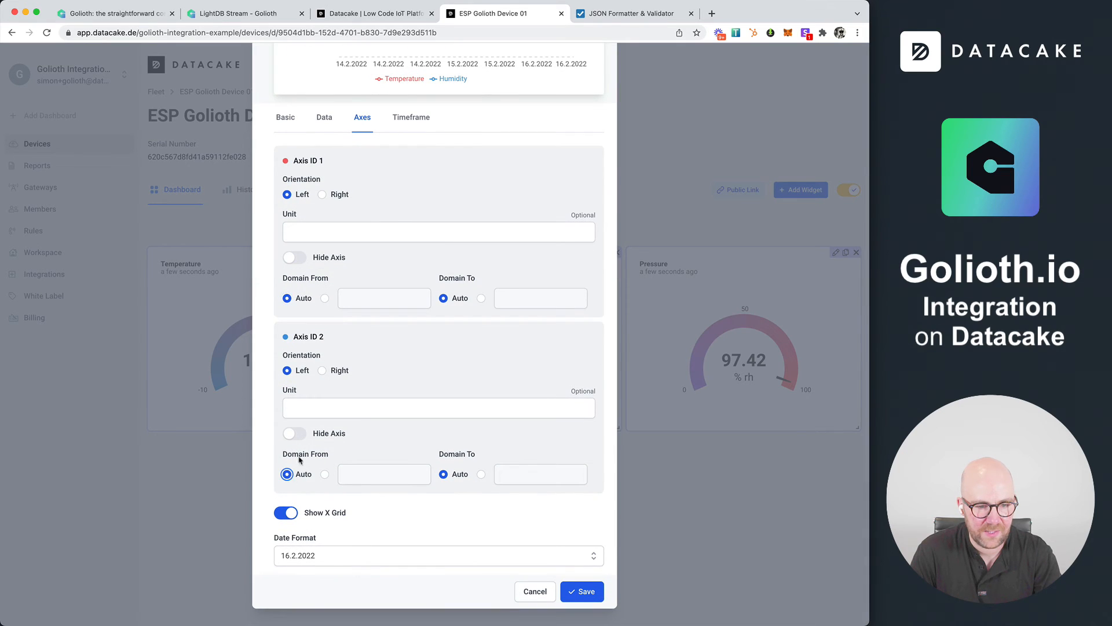
pyautogui.click(323, 370)
# Give the chart a custom timeframe starting from "1 hour ago"
pyautogui.scroll(3, 450, 168)
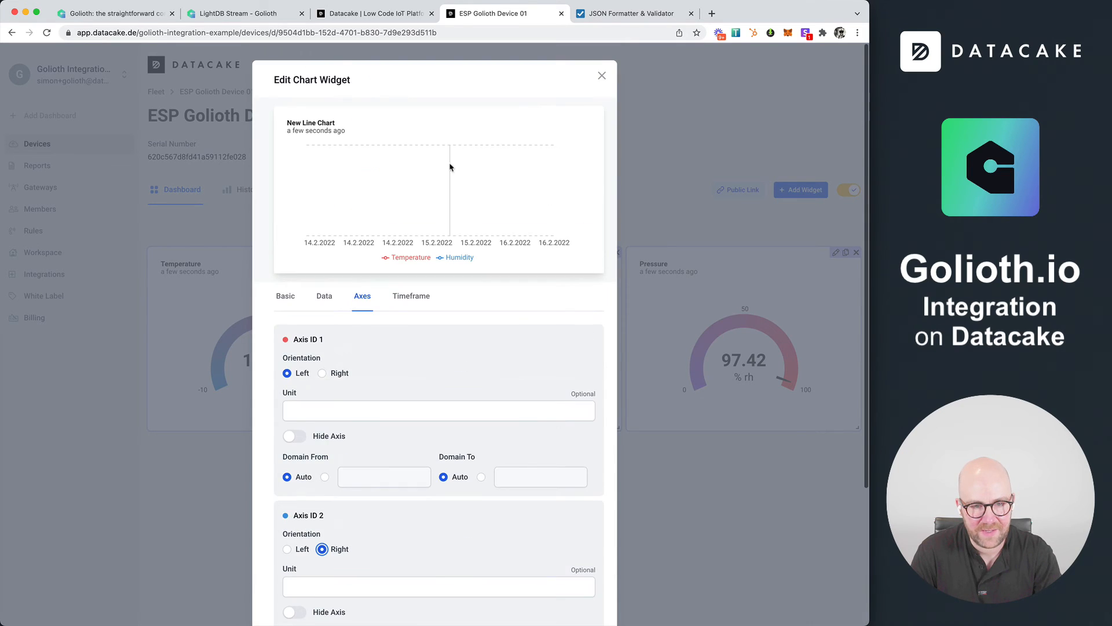
pyautogui.click(412, 296)
pyautogui.click(323, 452)
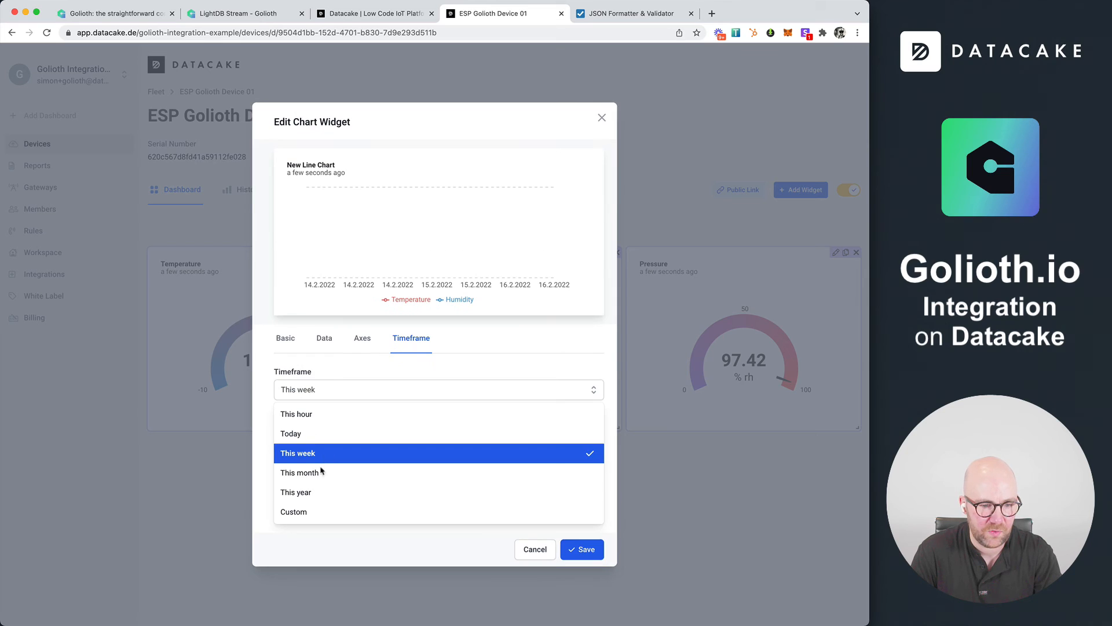
pyautogui.click(321, 508)
pyautogui.click(342, 398)
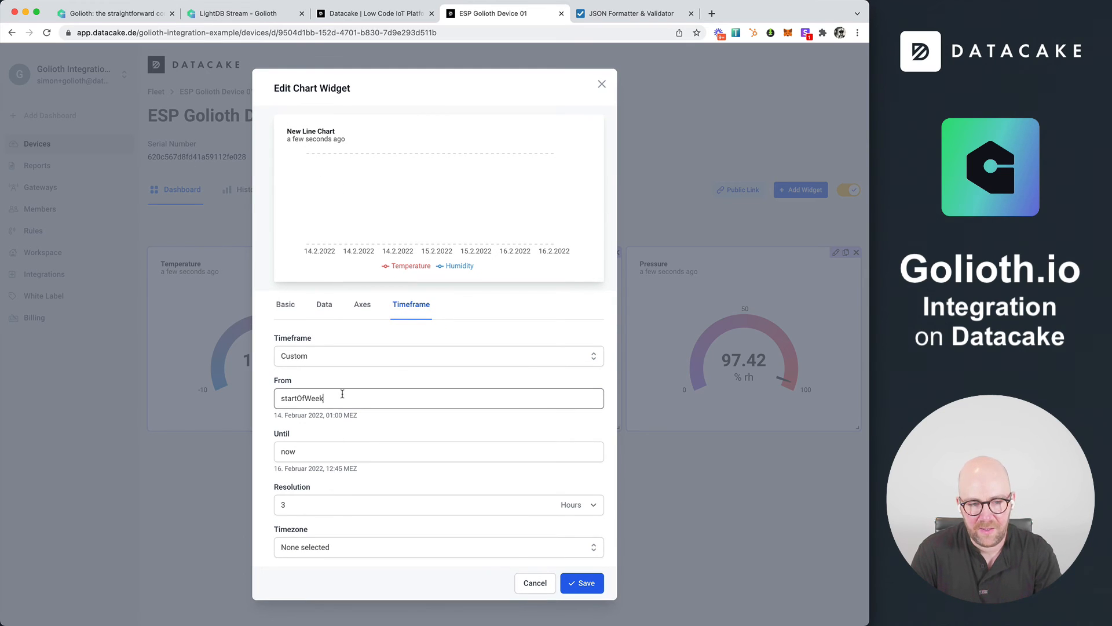
pyautogui.doubleClick(342, 397)
pyautogui.write('1 hu')
pyautogui.press('BackSpace')
pyautogui.write('our ago')
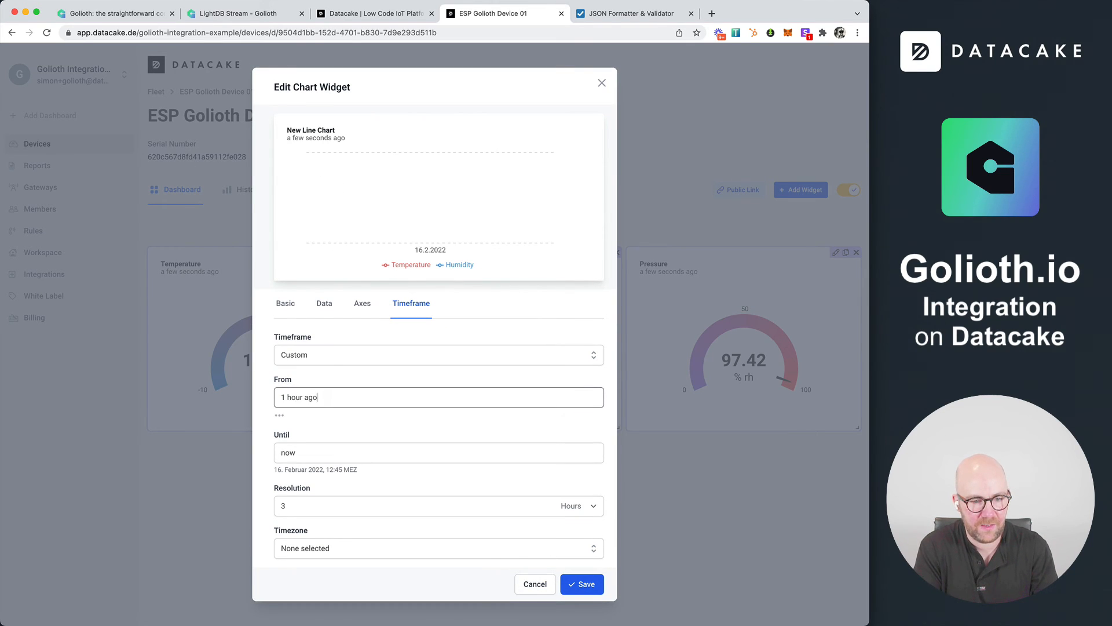
# Set the chart's resolution to 1 minute and save the widget
pyautogui.press('Tab')
pyautogui.press('Tab')
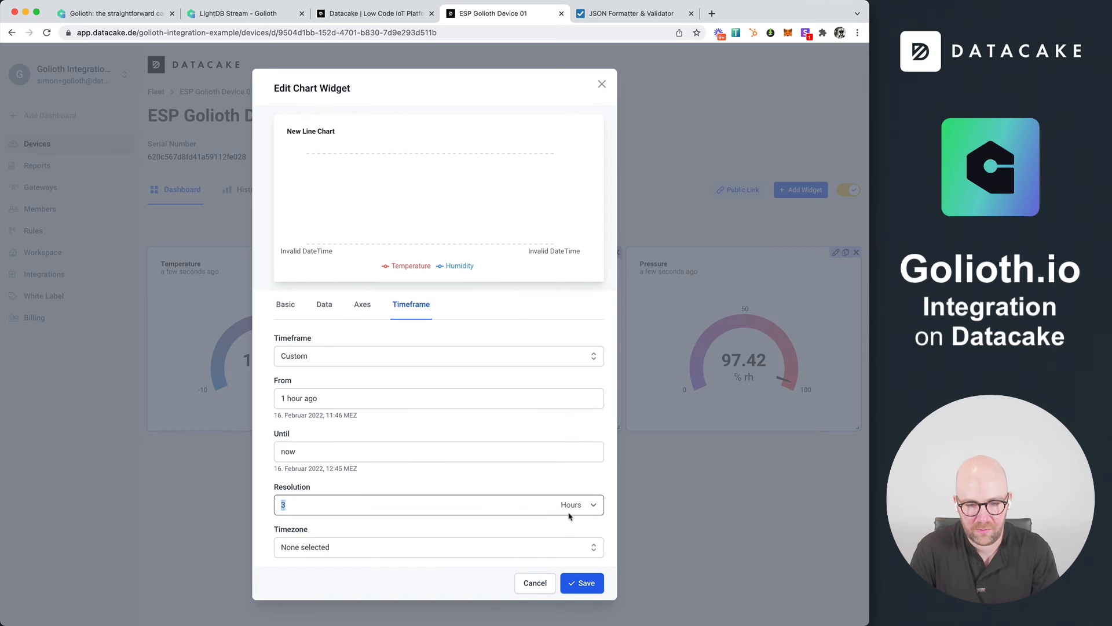
pyautogui.click(578, 507)
pyautogui.click(578, 492)
pyautogui.doubleClick(424, 505)
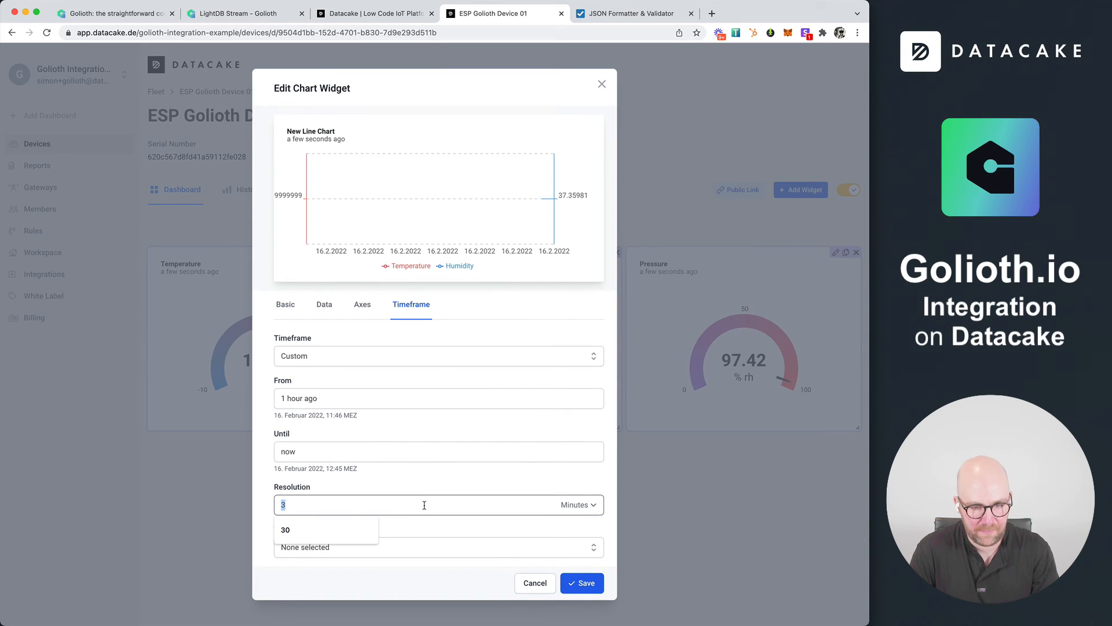
pyautogui.write('1')
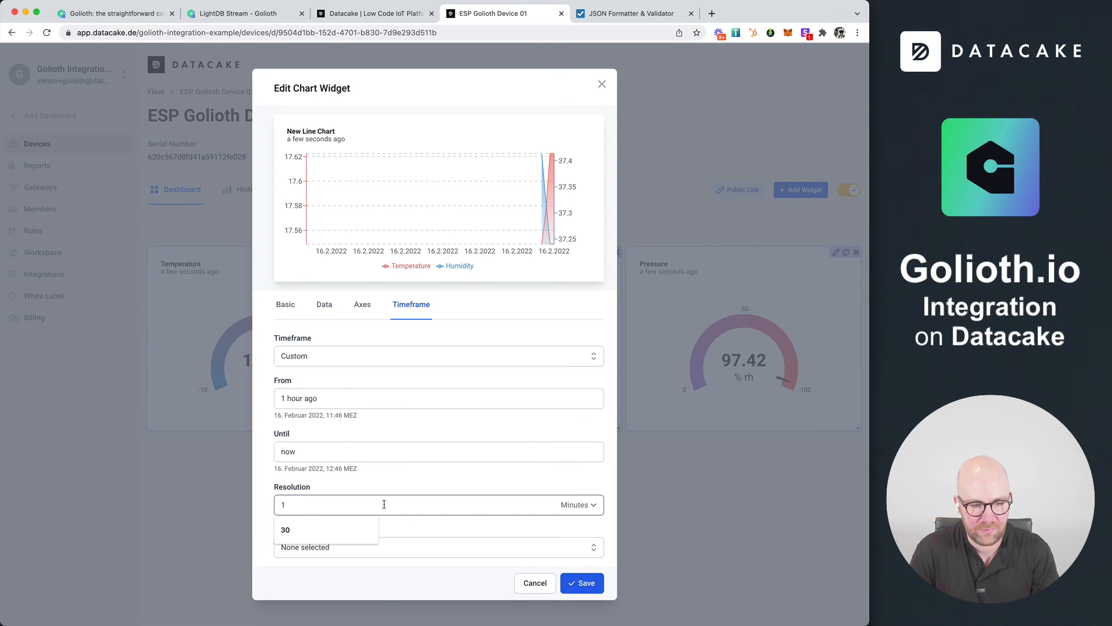
pyautogui.click(585, 583)
# Arrange the line chart below the three gauges and enlarge it to the full dashboard width
pyautogui.scroll(-3, 464, 404)
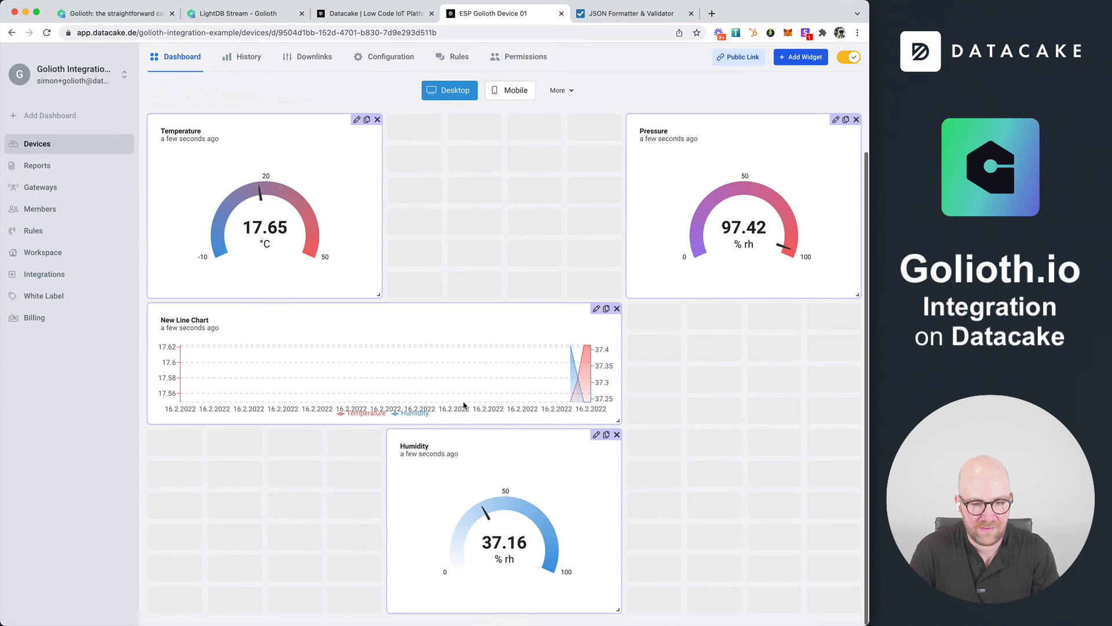
pyautogui.moveTo(464, 404); pyautogui.dragTo(477, 561)
pyautogui.moveTo(619, 552); pyautogui.dragTo(622, 623)
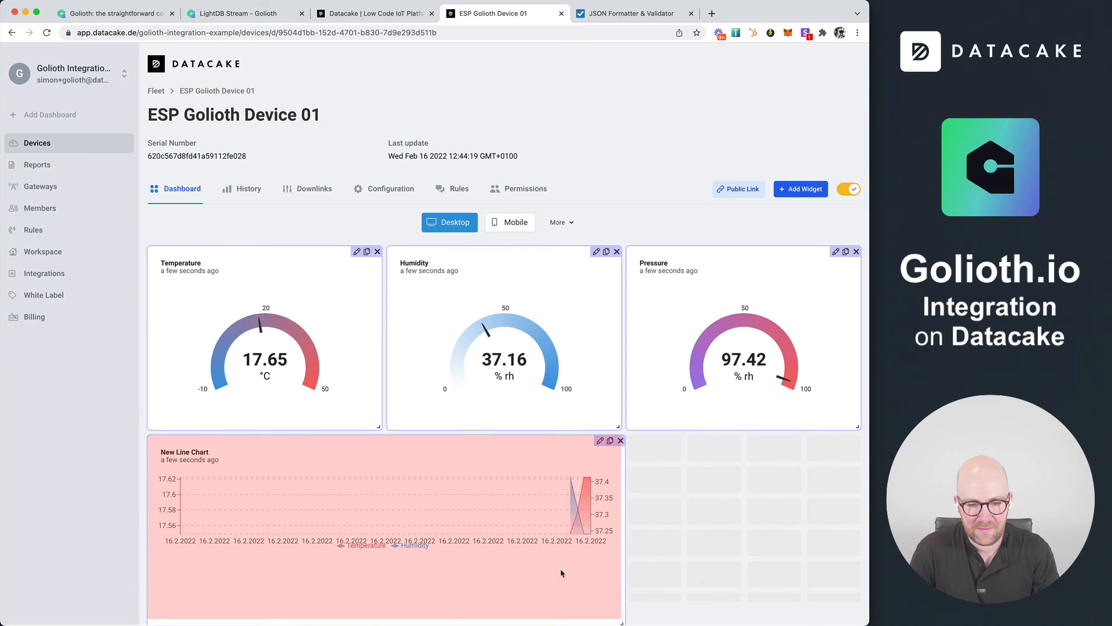
pyautogui.moveTo(561, 574); pyautogui.dragTo(492, 340)
pyautogui.moveTo(619, 429); pyautogui.dragTo(624, 519)
pyautogui.click(849, 190)
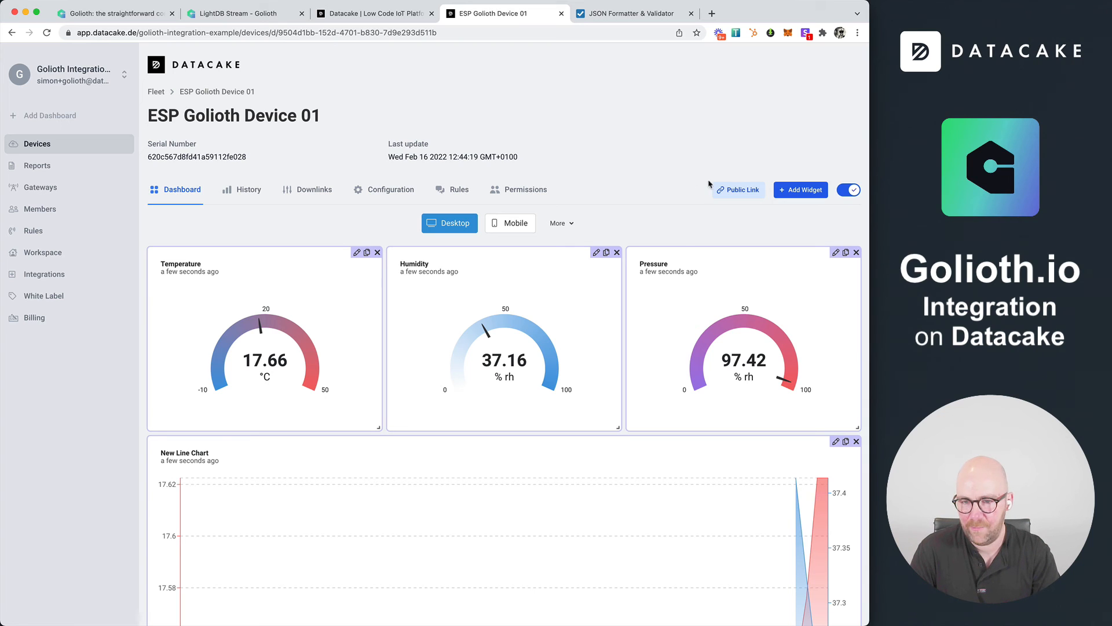
# Create a read-only public link for the dashboard, save it and copy its address
pyautogui.click(759, 191)
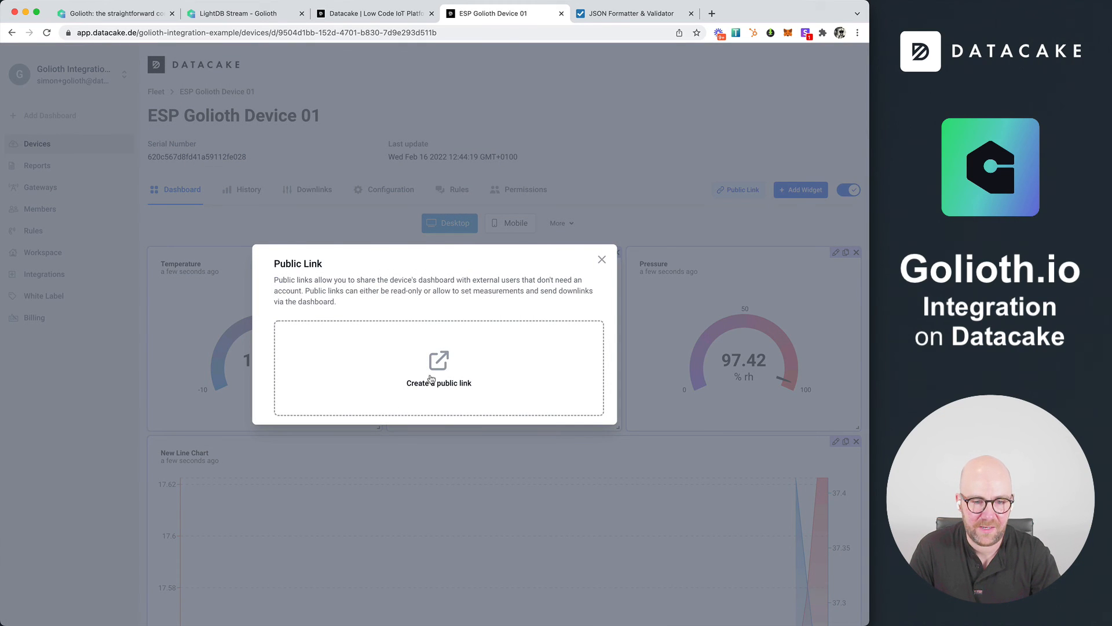
pyautogui.click(432, 380)
pyautogui.click(540, 447)
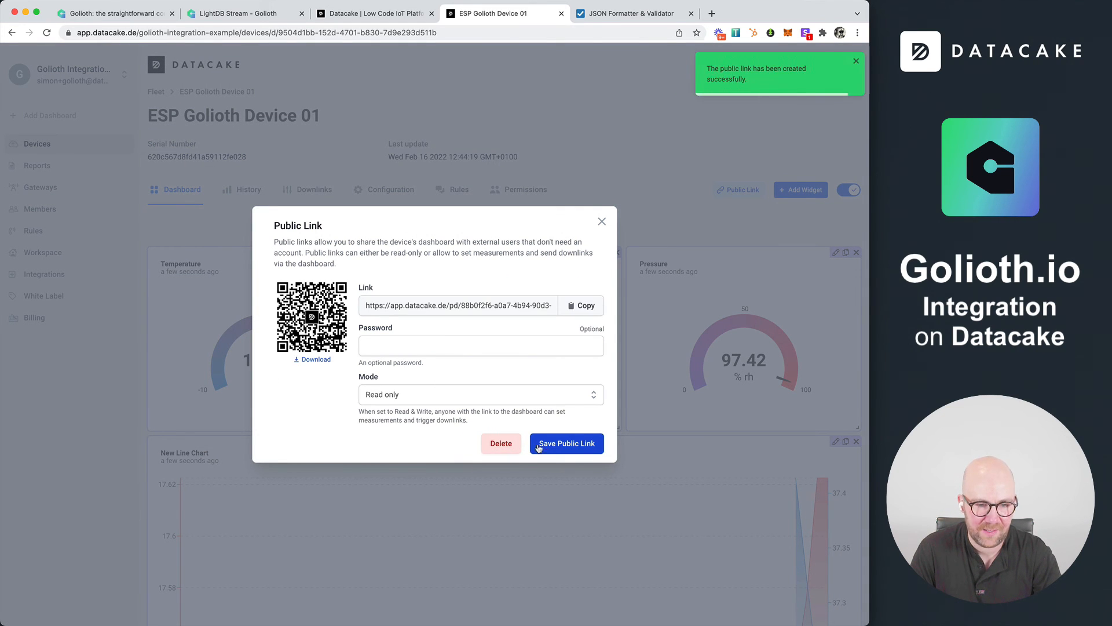
pyautogui.click(539, 447)
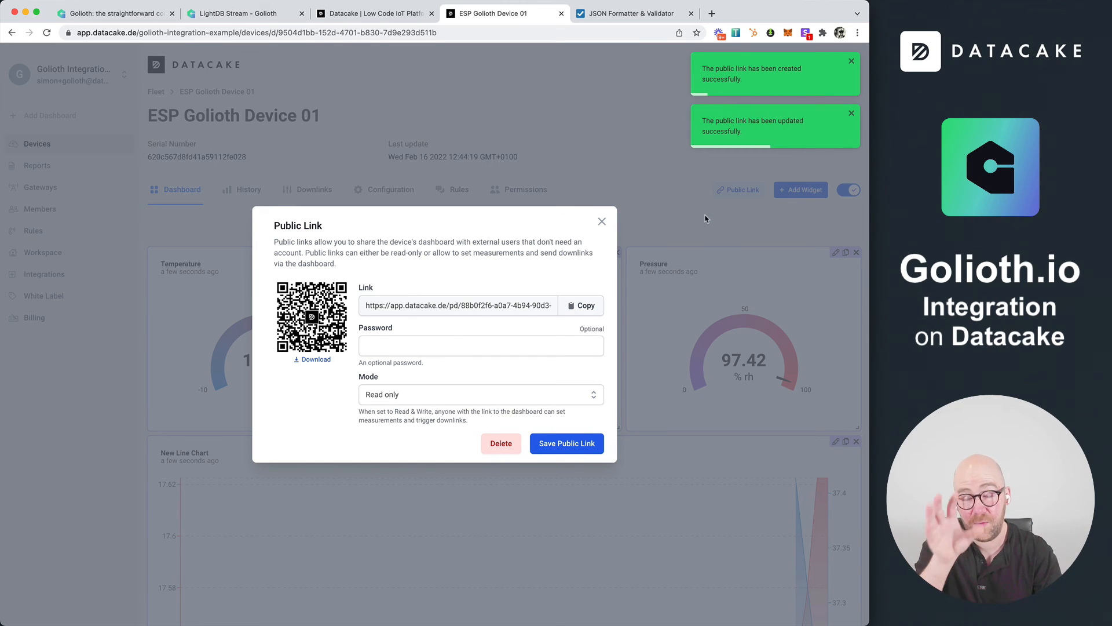
pyautogui.click(581, 305)
pyautogui.click(602, 221)
# Sync the mobile dashboard with the desktop one, return to the desktop layout and leave edit mode
pyautogui.click(510, 223)
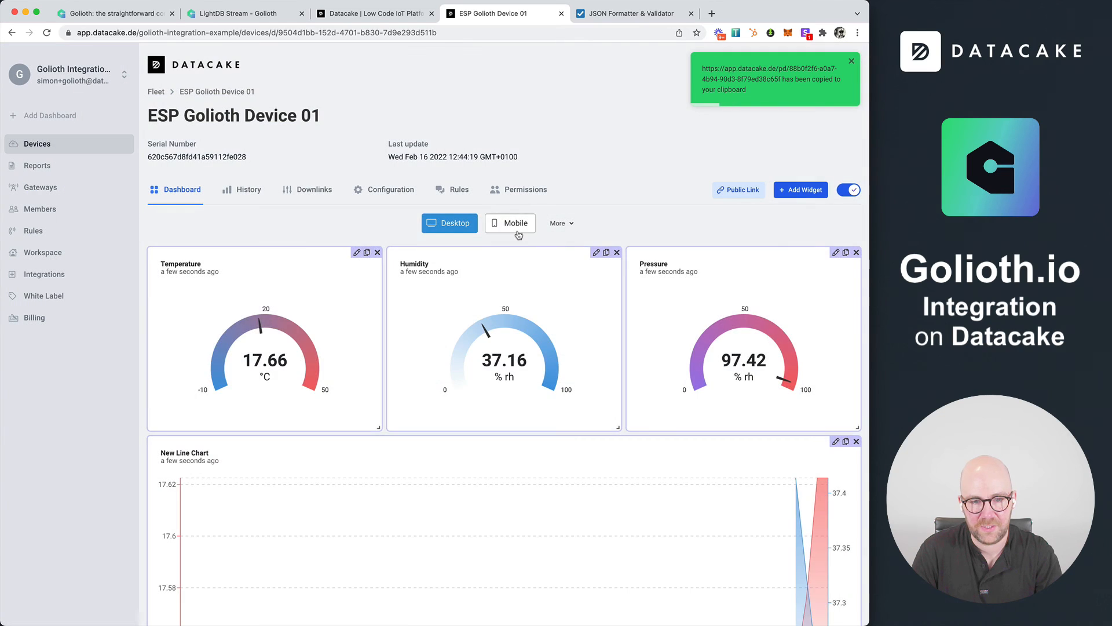
pyautogui.click(561, 223)
pyautogui.click(591, 246)
pyautogui.click(537, 365)
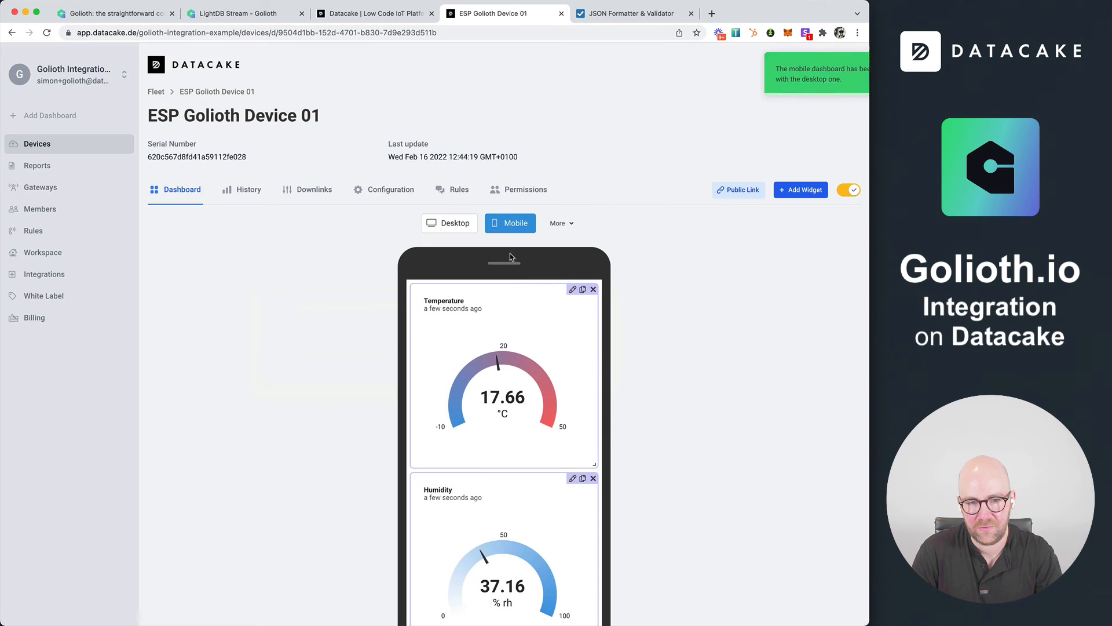
pyautogui.click(464, 231)
pyautogui.click(854, 191)
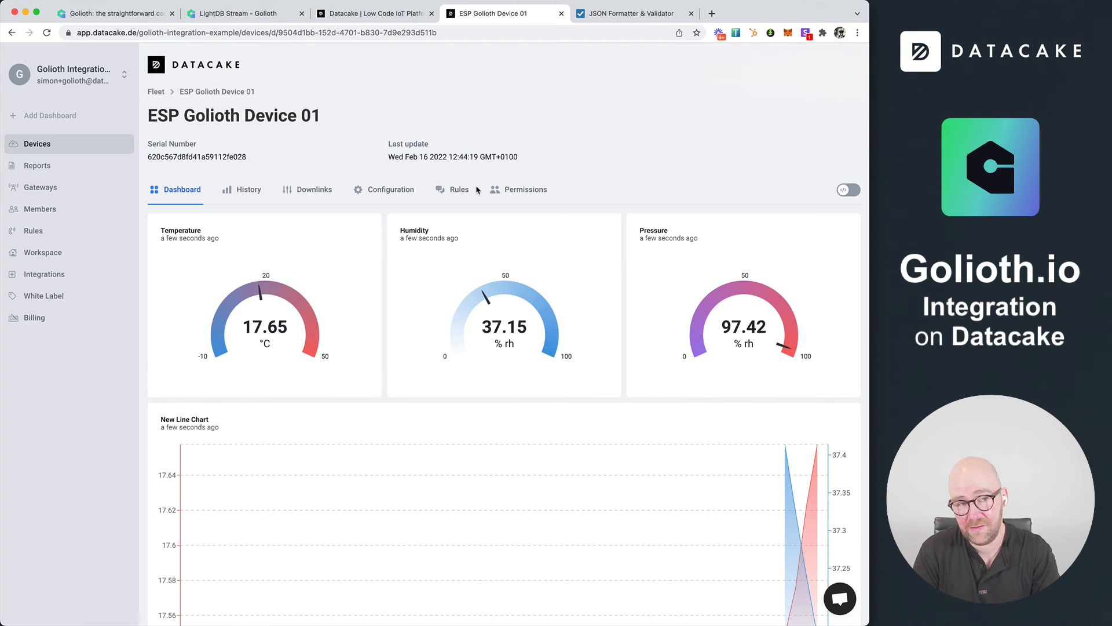
# Look at the Golioth LightDB Stream and the Datacake website, and return to the ESP Golioth Device 01 dashboard
pyautogui.click(269, 12)
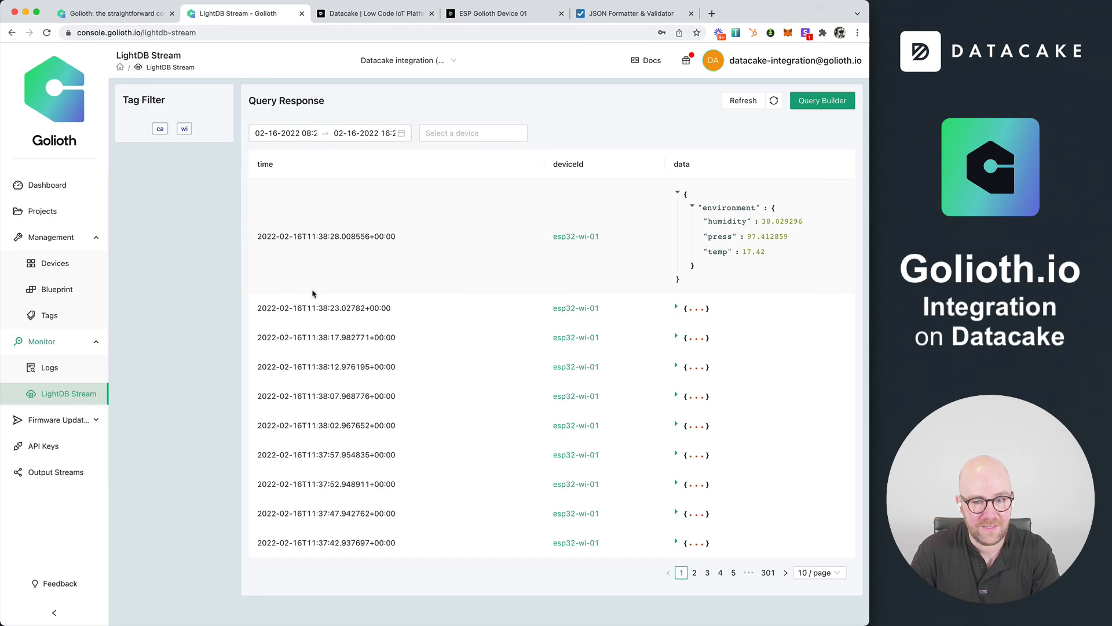
pyautogui.click(365, 13)
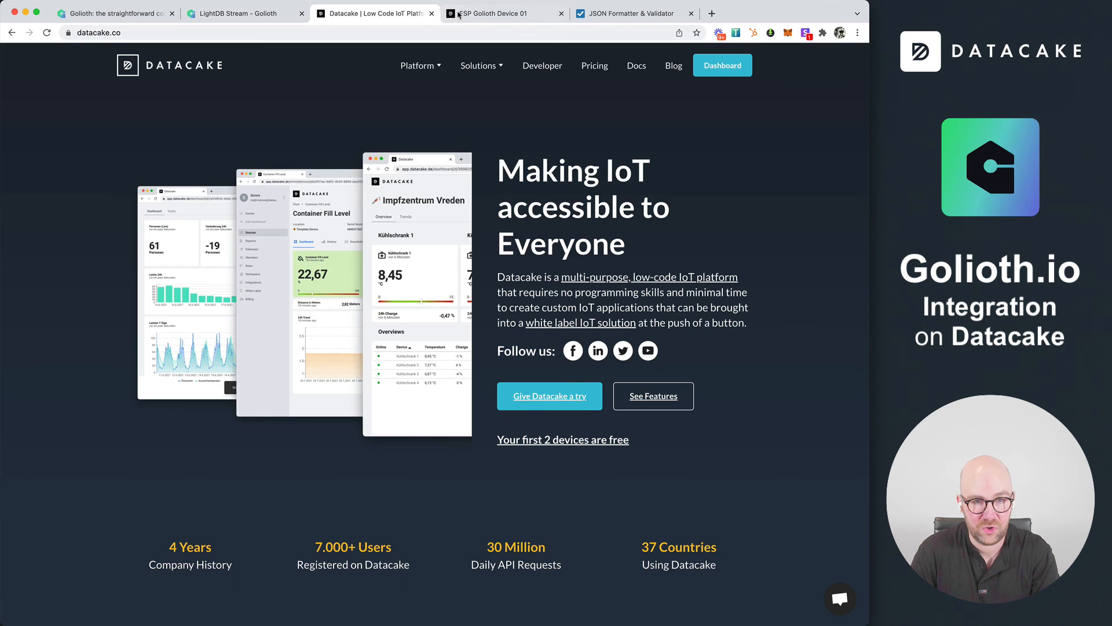
pyautogui.click(495, 12)
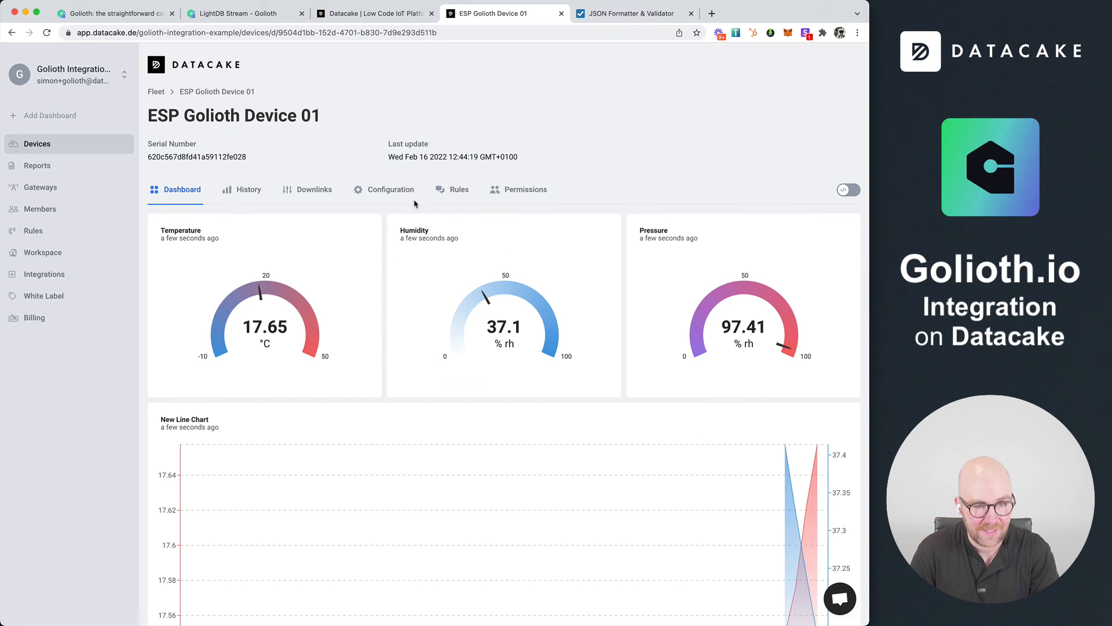
# Review the HTTP payload decoder code and the field list in the device's configuration
pyautogui.click(387, 190)
pyautogui.scroll(-12, 301, 411)
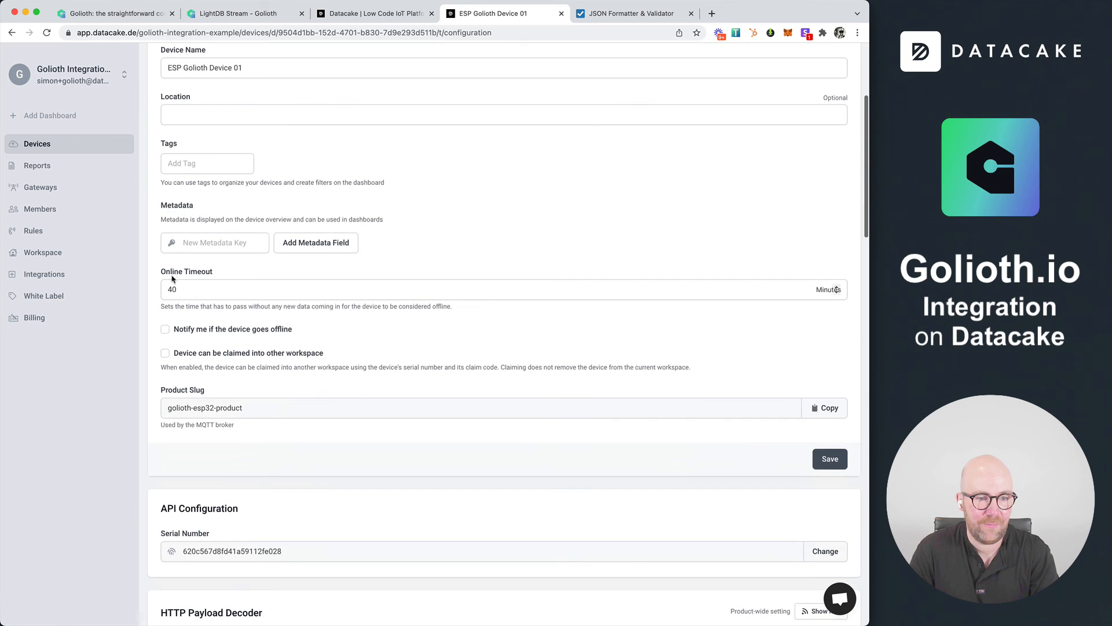
pyautogui.moveTo(301, 412); pyautogui.dragTo(149, 152)
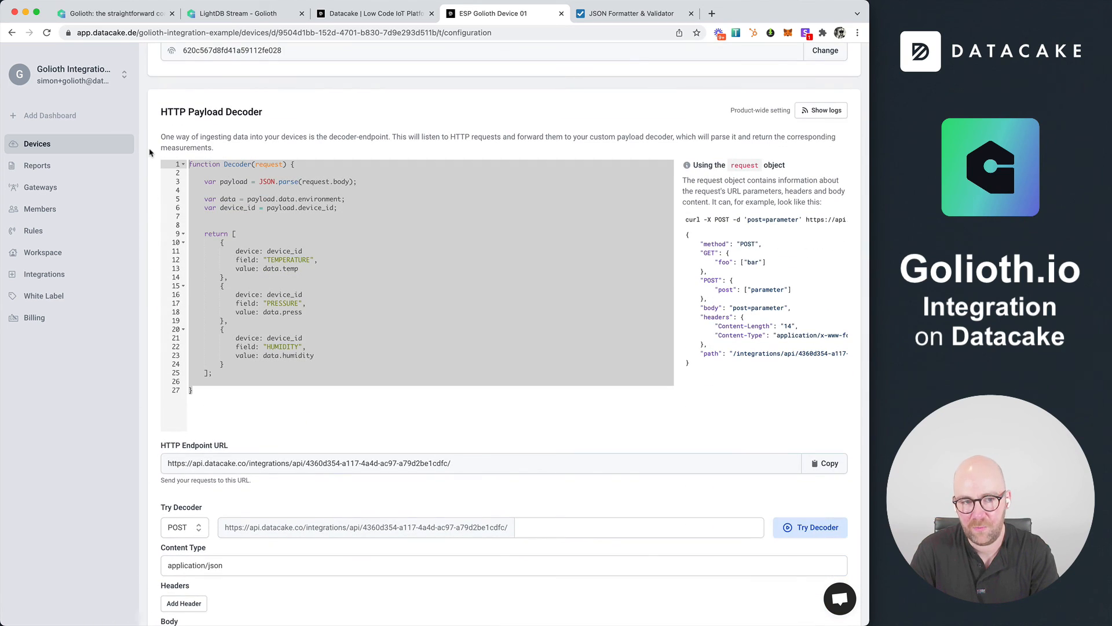
pyautogui.scroll(-15, 146, 244)
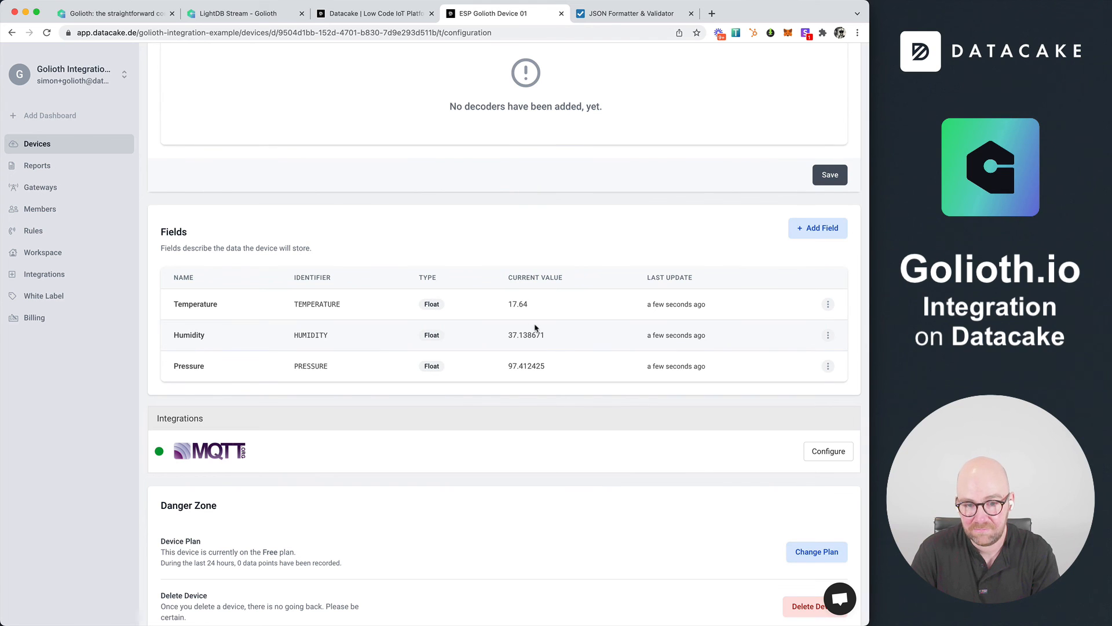
# Add a Geolocation field named Location with the identifier LOCATION to the device, and open the options of that field
pyautogui.click(805, 232)
pyautogui.click(373, 247)
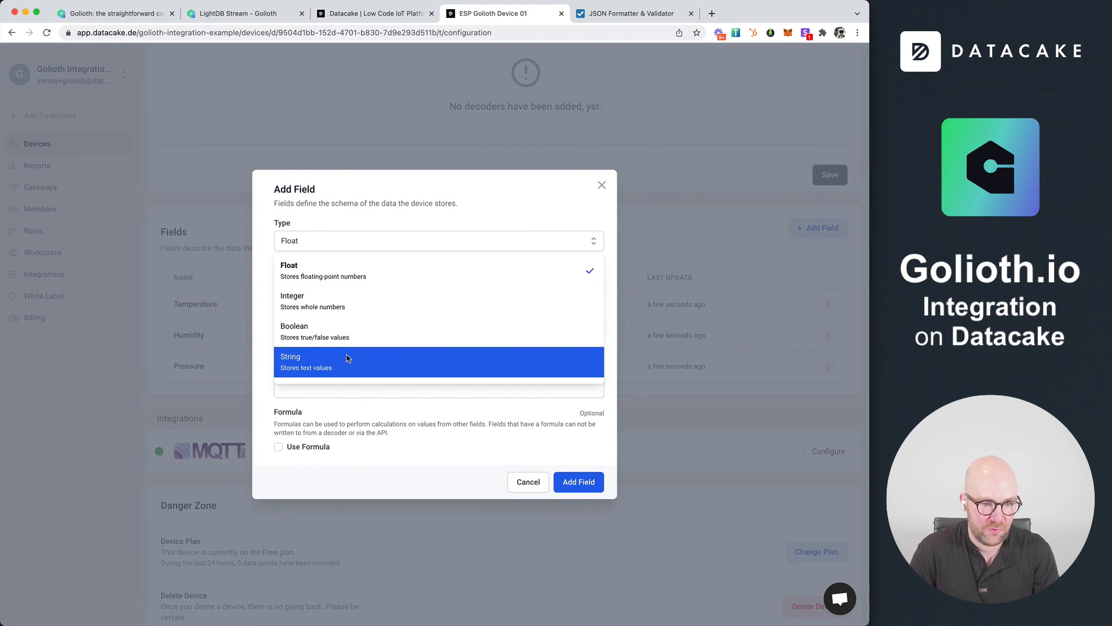
pyautogui.scroll(-2, 348, 359)
pyautogui.click(315, 336)
pyautogui.click(325, 282)
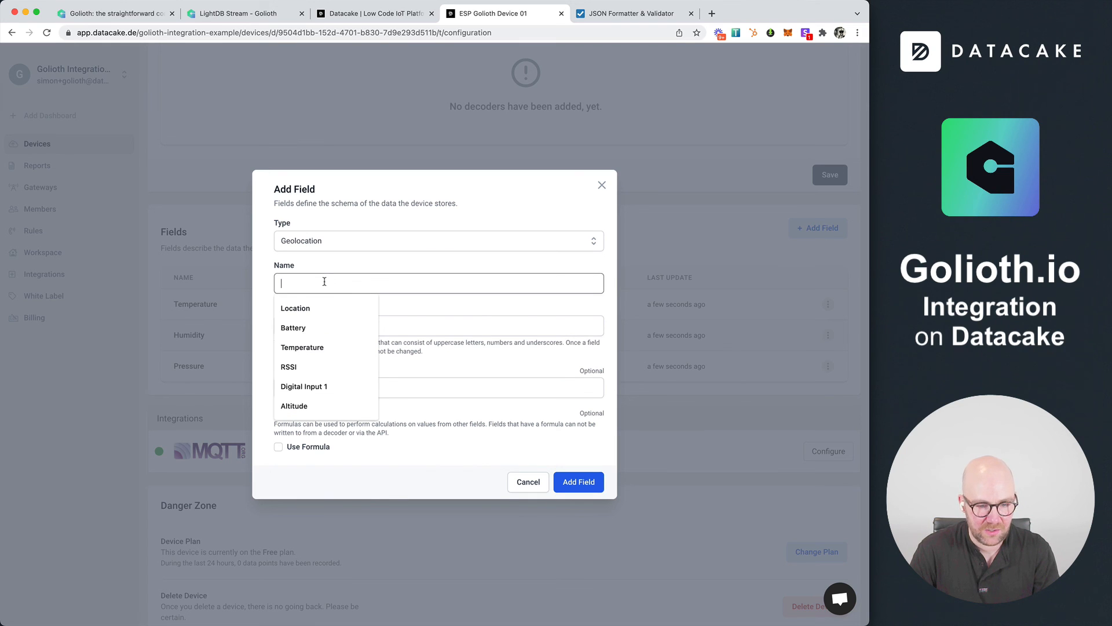
pyautogui.write('Location')
pyautogui.press('Tab')
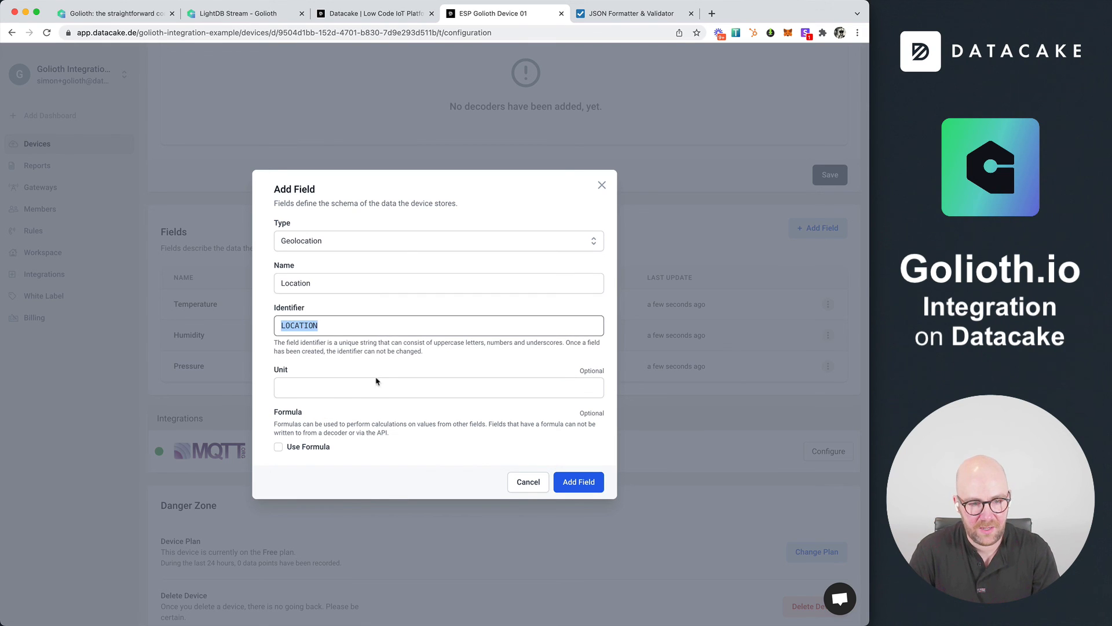
pyautogui.click(585, 484)
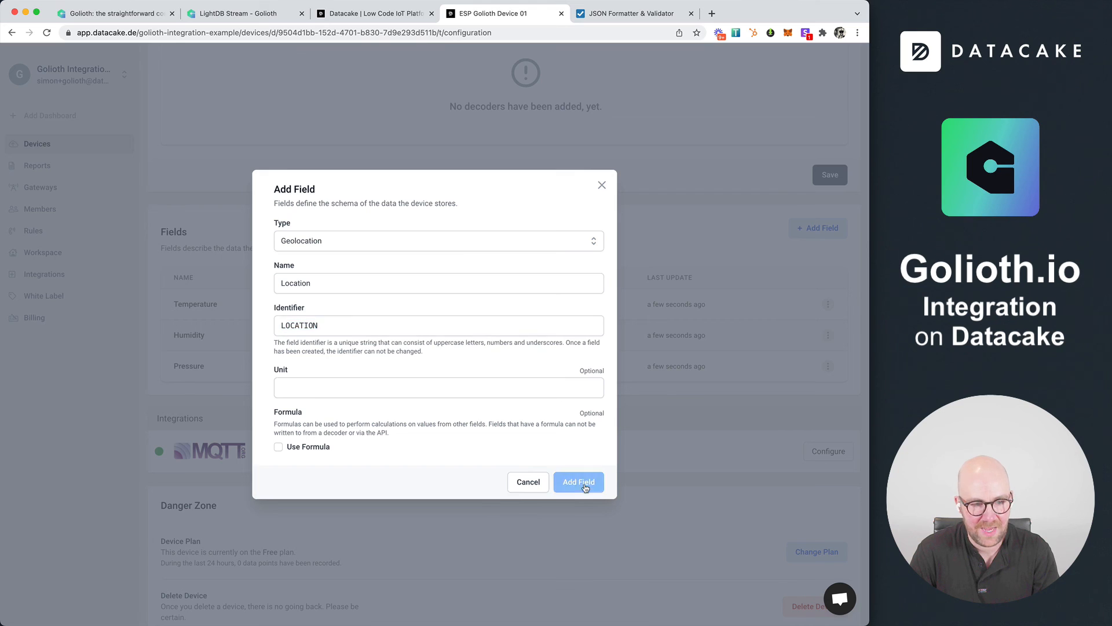
pyautogui.click(828, 397)
pyautogui.click(803, 441)
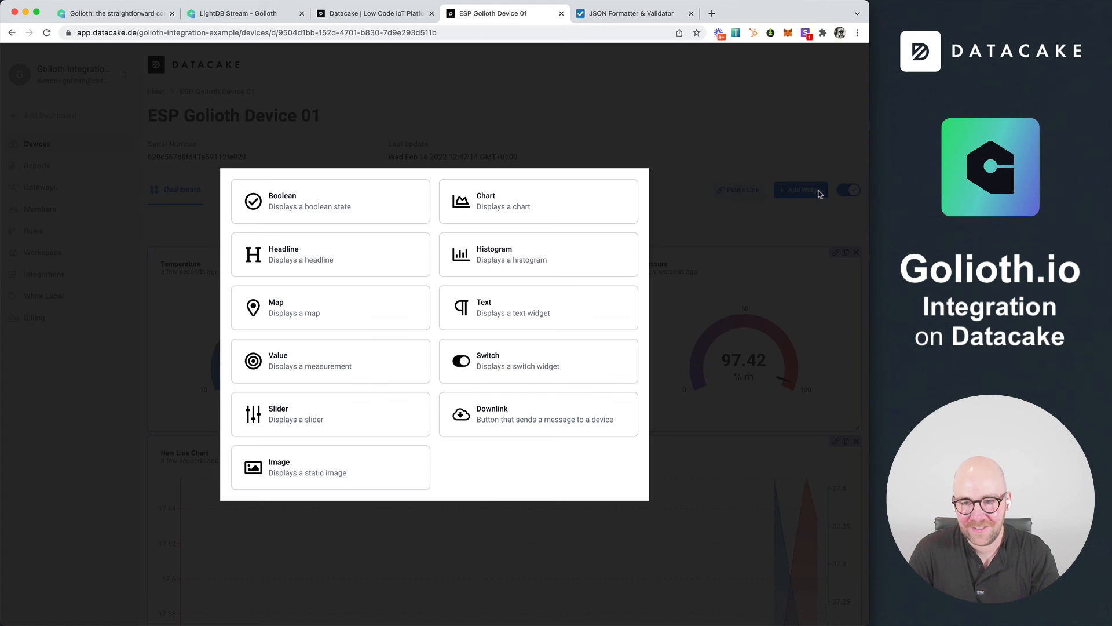
# Add a map widget to the dashboard showing the Location field, with a manual start location and zoom 9, and save it
pyautogui.click(356, 305)
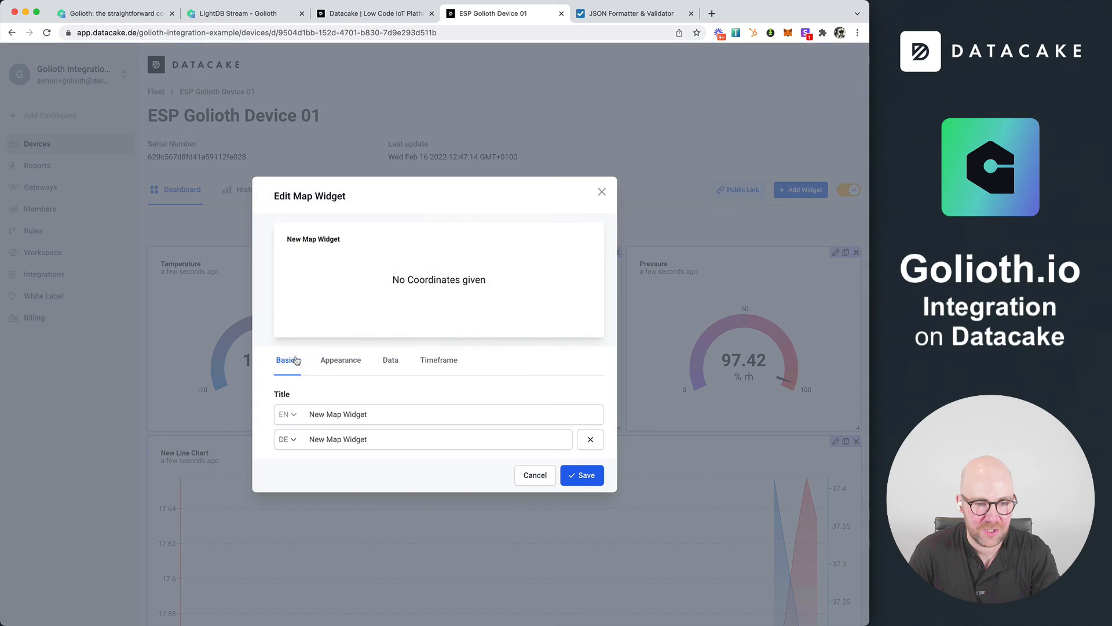
pyautogui.click(347, 366)
pyautogui.click(391, 244)
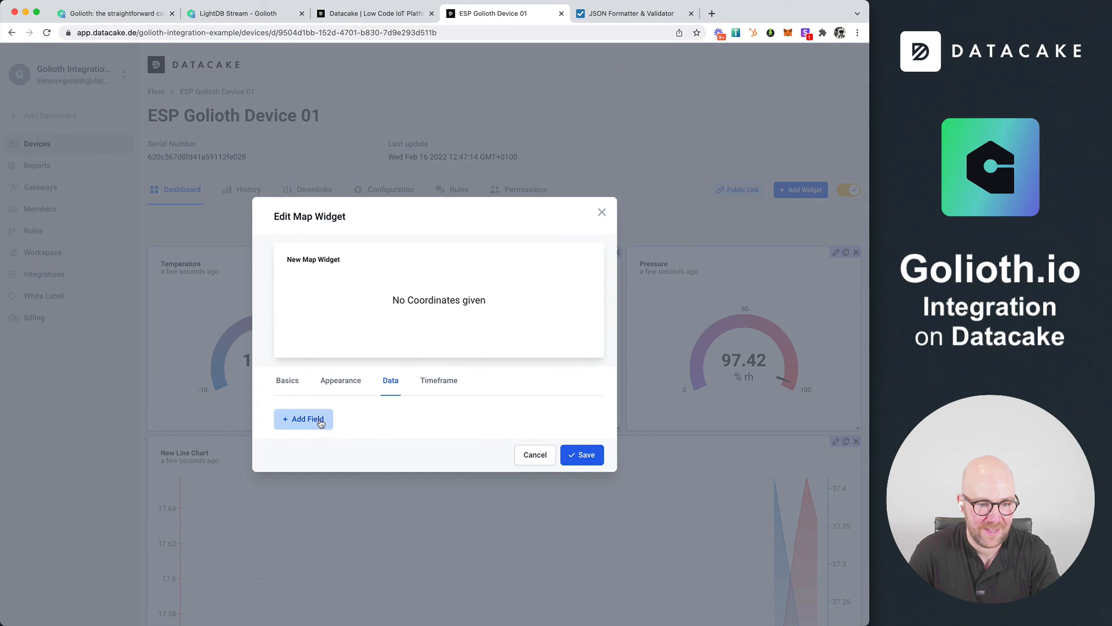
pyautogui.click(323, 420)
pyautogui.click(323, 421)
pyautogui.click(322, 436)
pyautogui.click(339, 344)
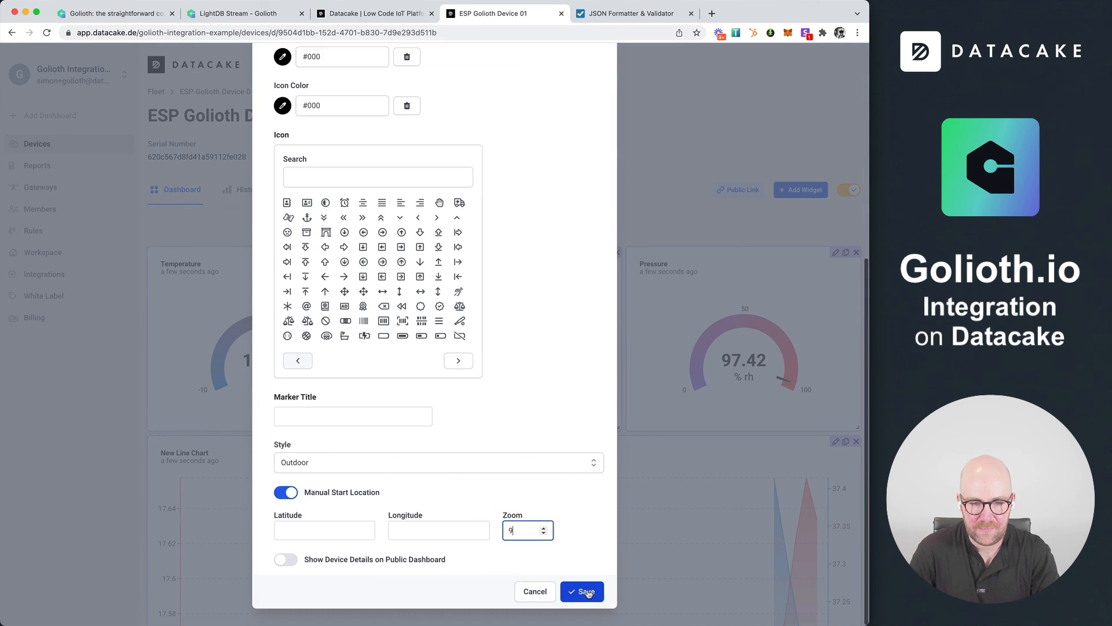
pyautogui.click(587, 591)
# Arrange the map, Temperature, Pressure and Humidity widgets side by side in the dashboard's first row, and leave edit mode
pyautogui.moveTo(311, 496); pyautogui.dragTo(318, 358)
pyautogui.moveTo(318, 358); pyautogui.dragTo(315, 296)
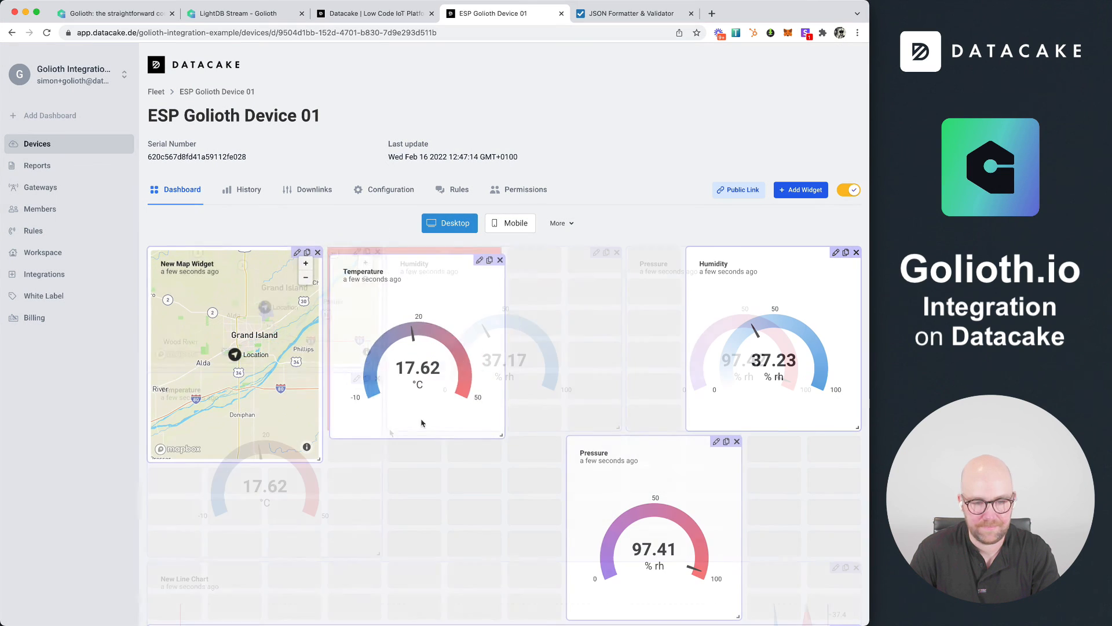
pyautogui.moveTo(638, 468); pyautogui.dragTo(571, 298)
pyautogui.click(849, 188)
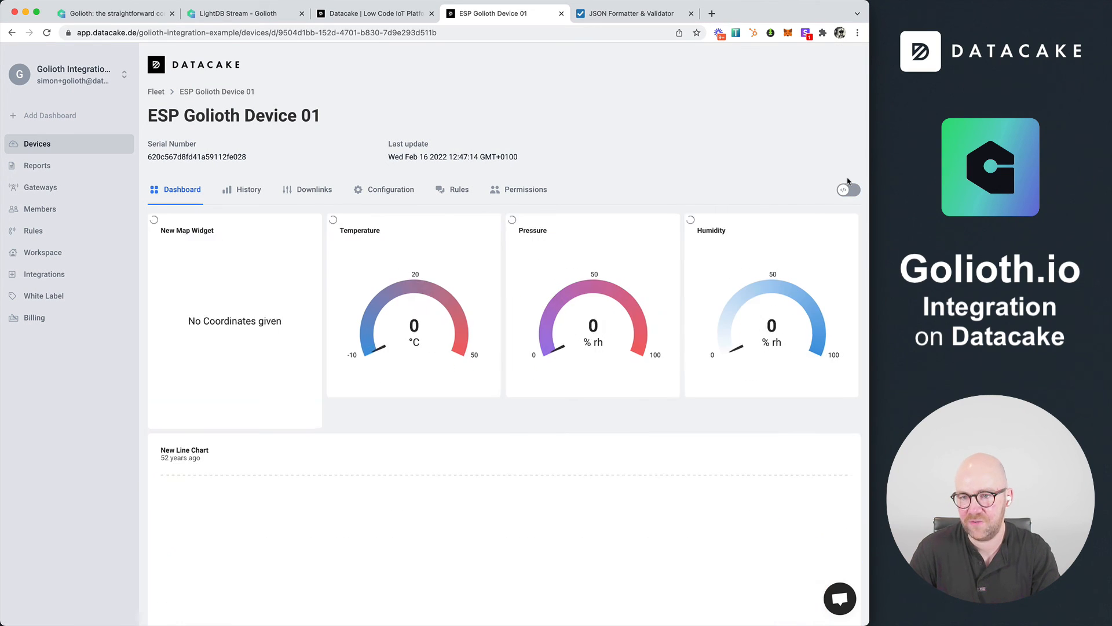